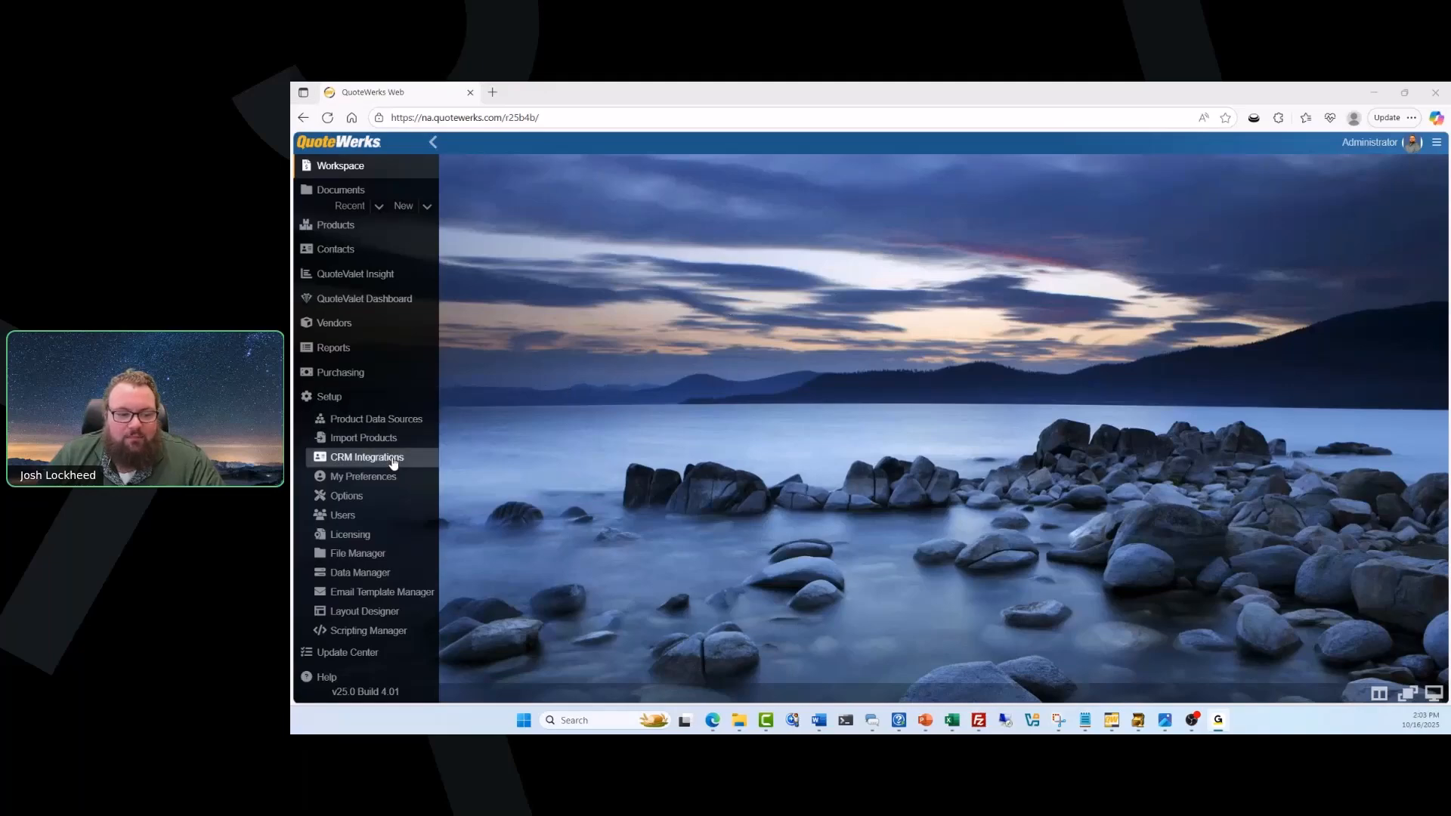
Open the real-time vendor setup for Pax8 in the setup options and test its API authentication.
click(390, 493)
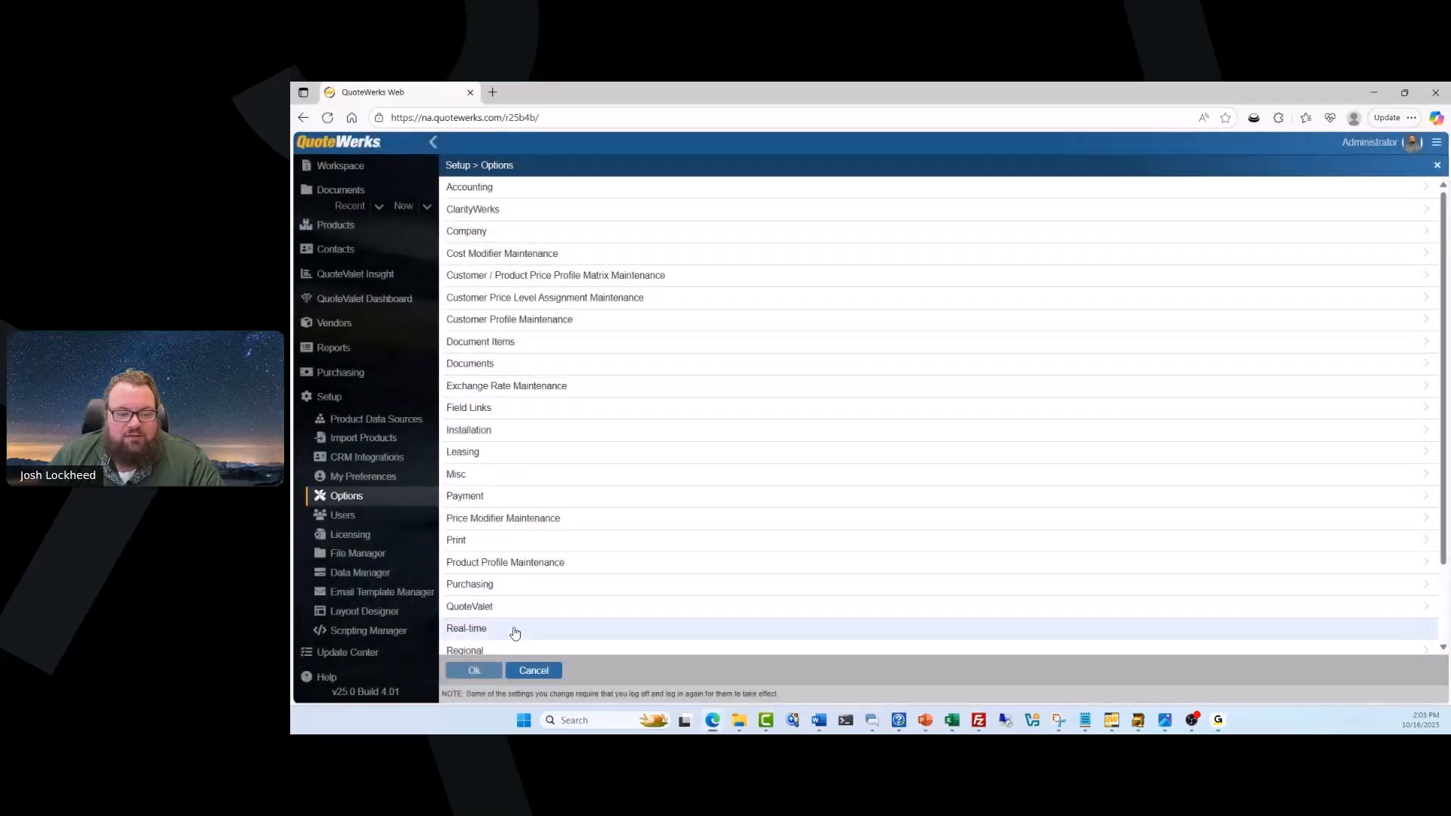
click(515, 631)
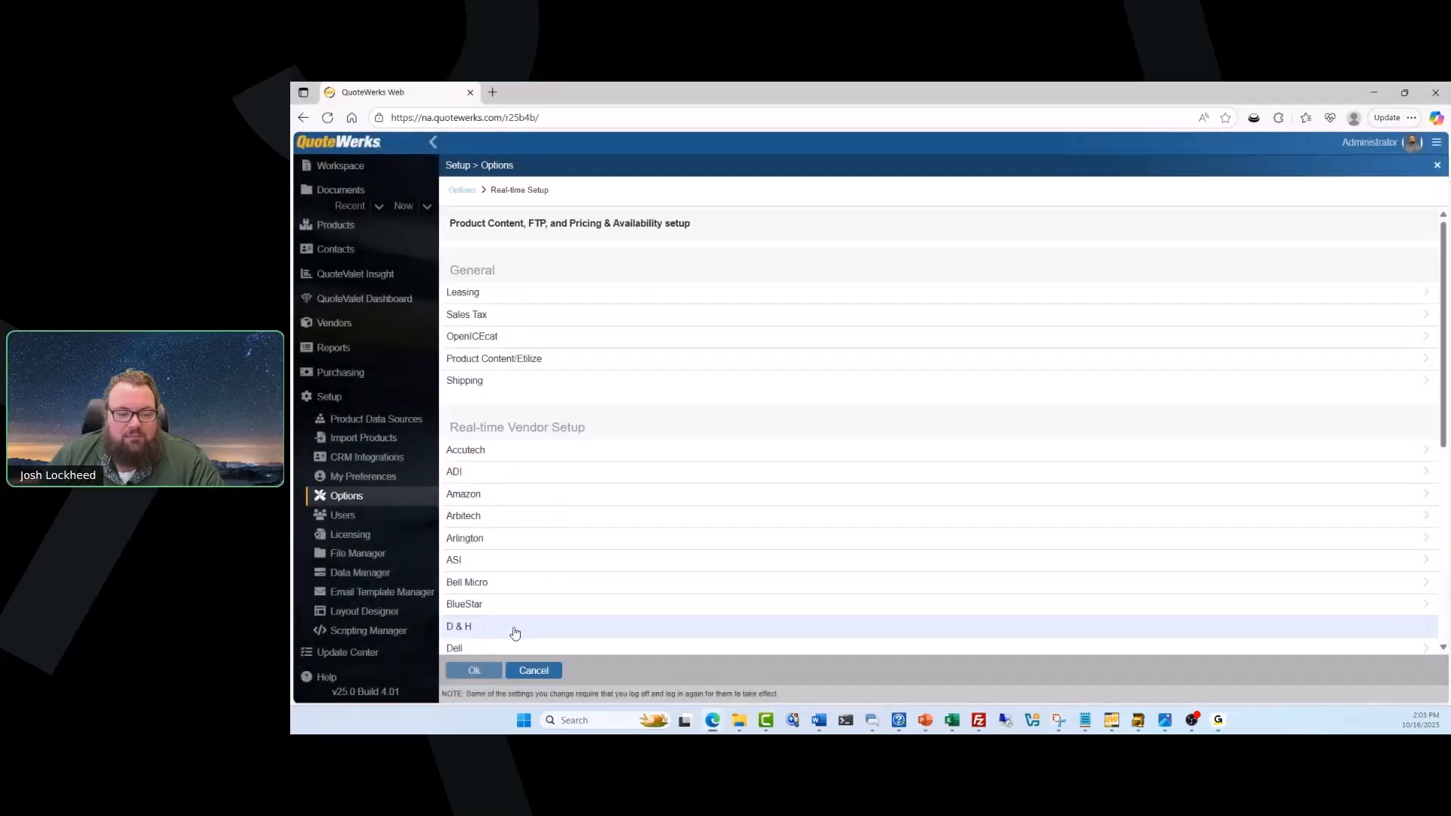
scroll(513, 583, down, 3)
scroll(522, 528, down, 3)
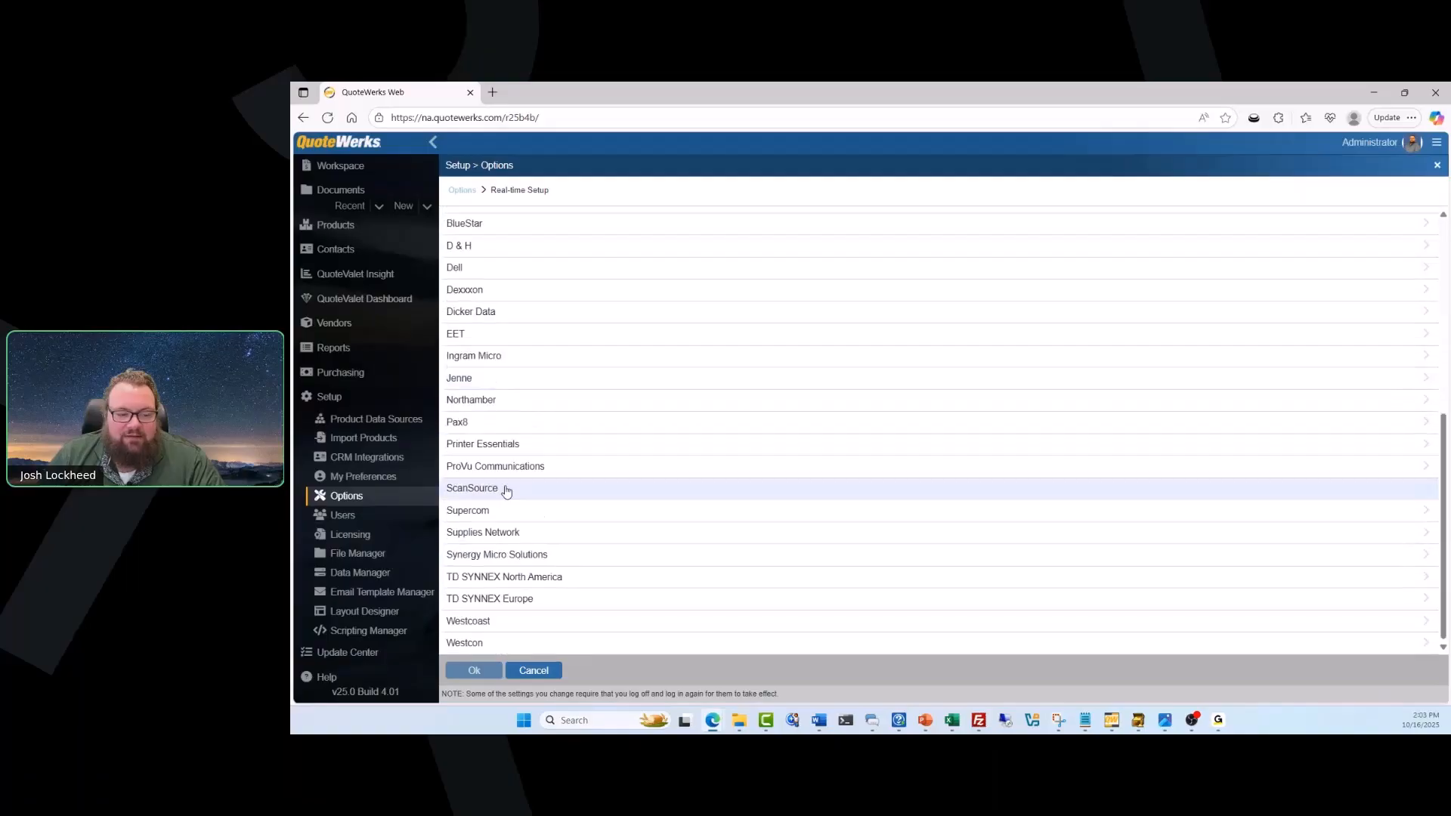
click(501, 428)
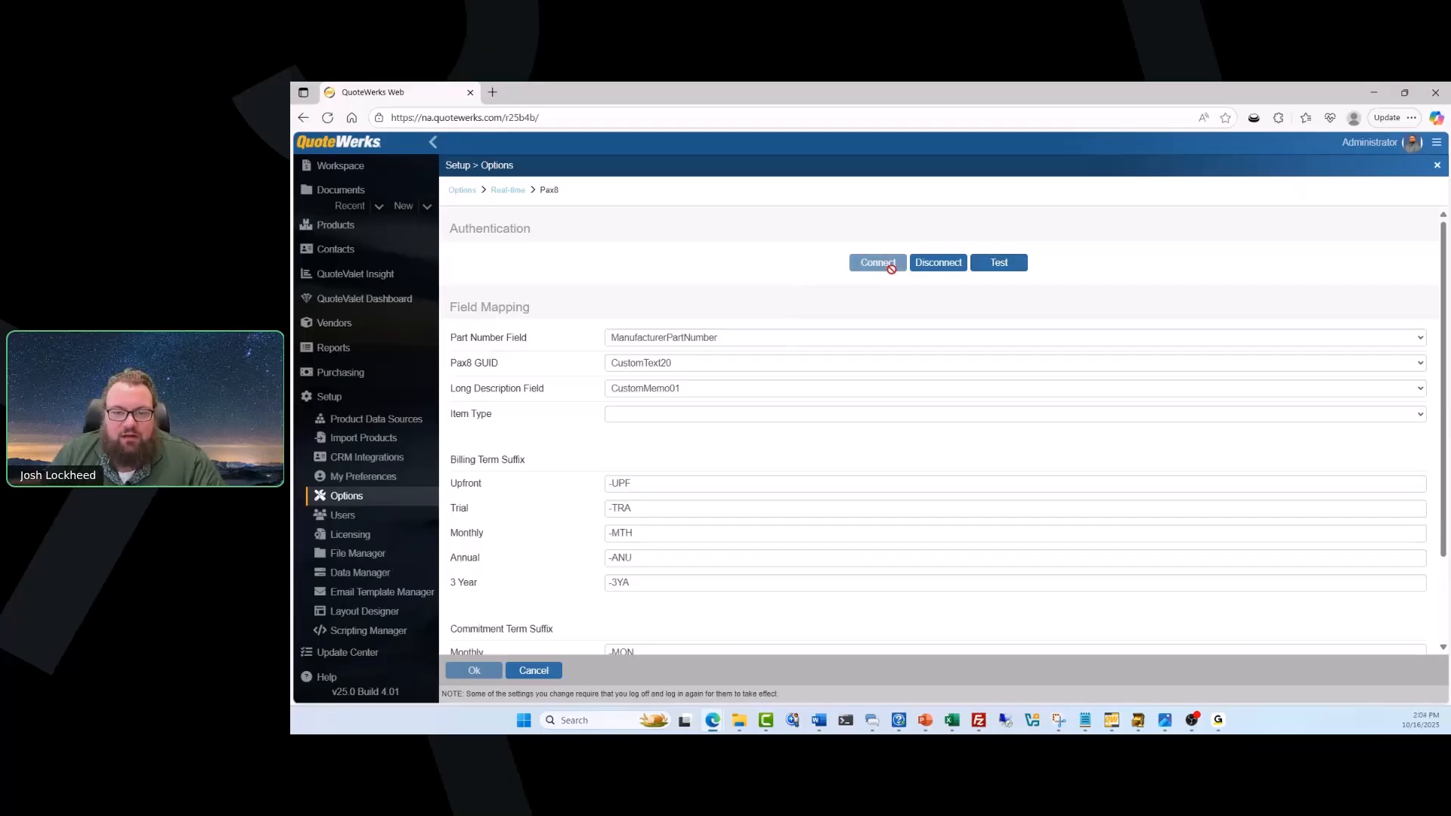
click(1008, 273)
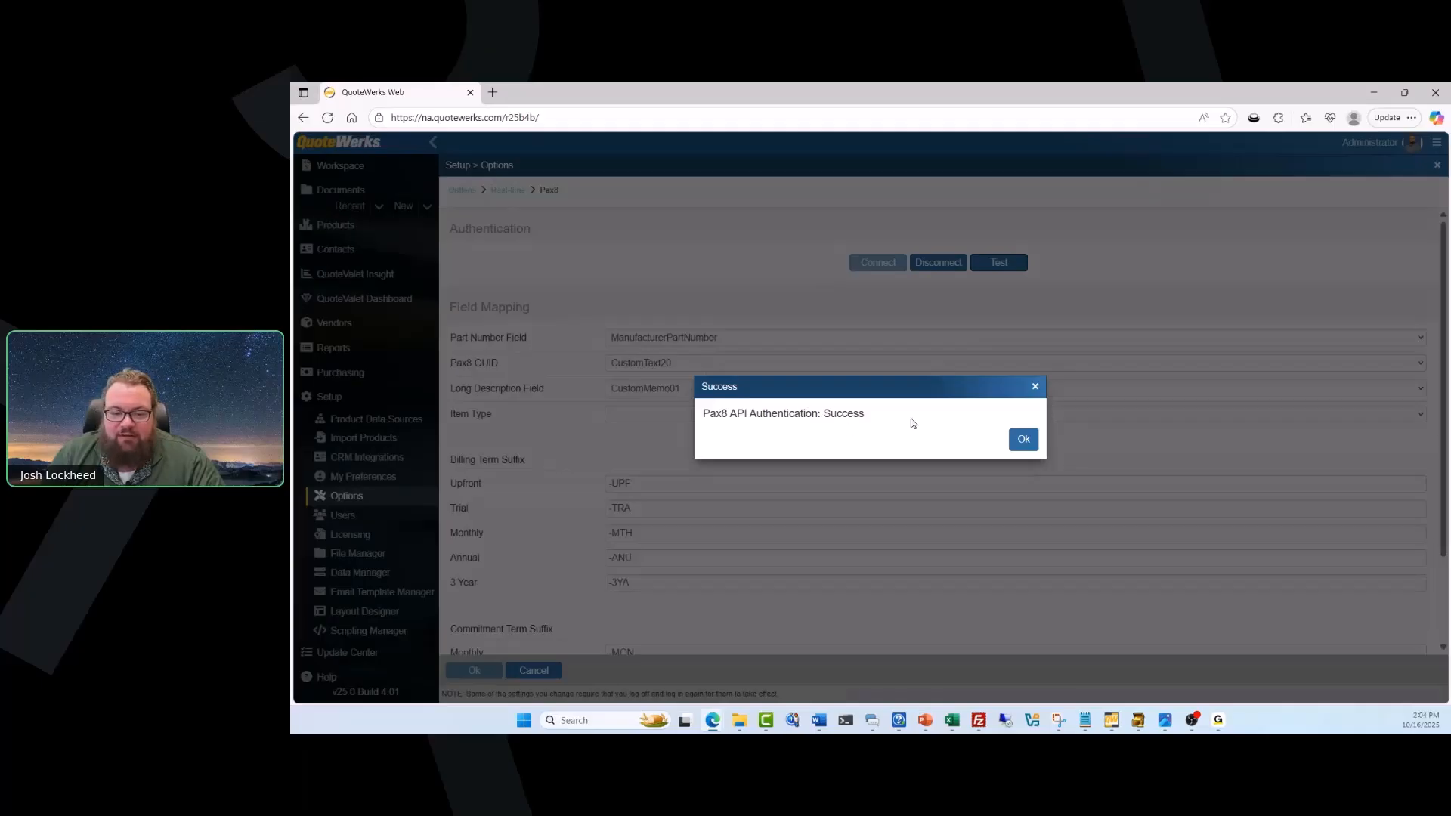
click(1022, 440)
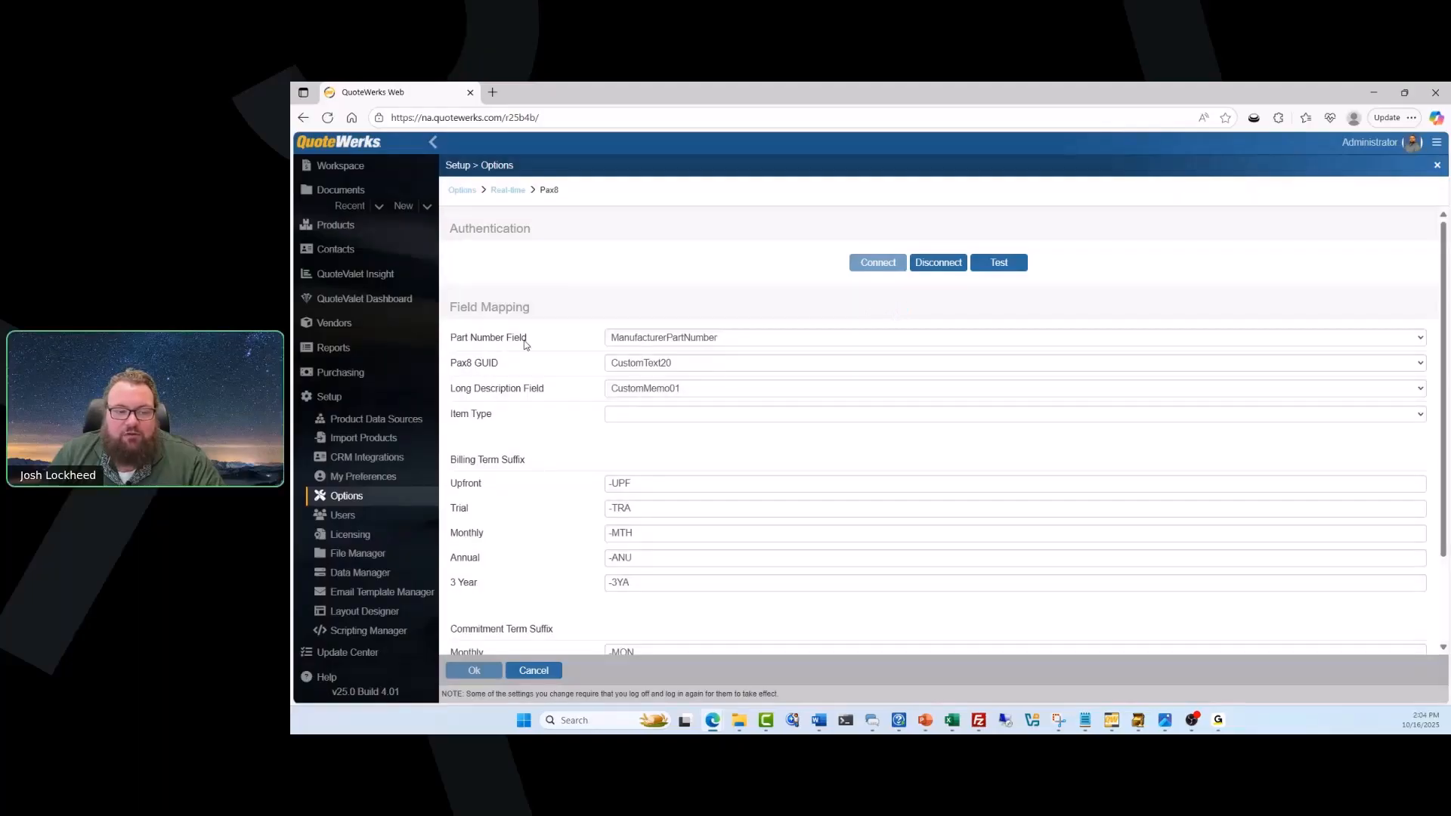
Examine the available mappings for the Pax8 part number, GUID and long description fields without changing them.
click(677, 342)
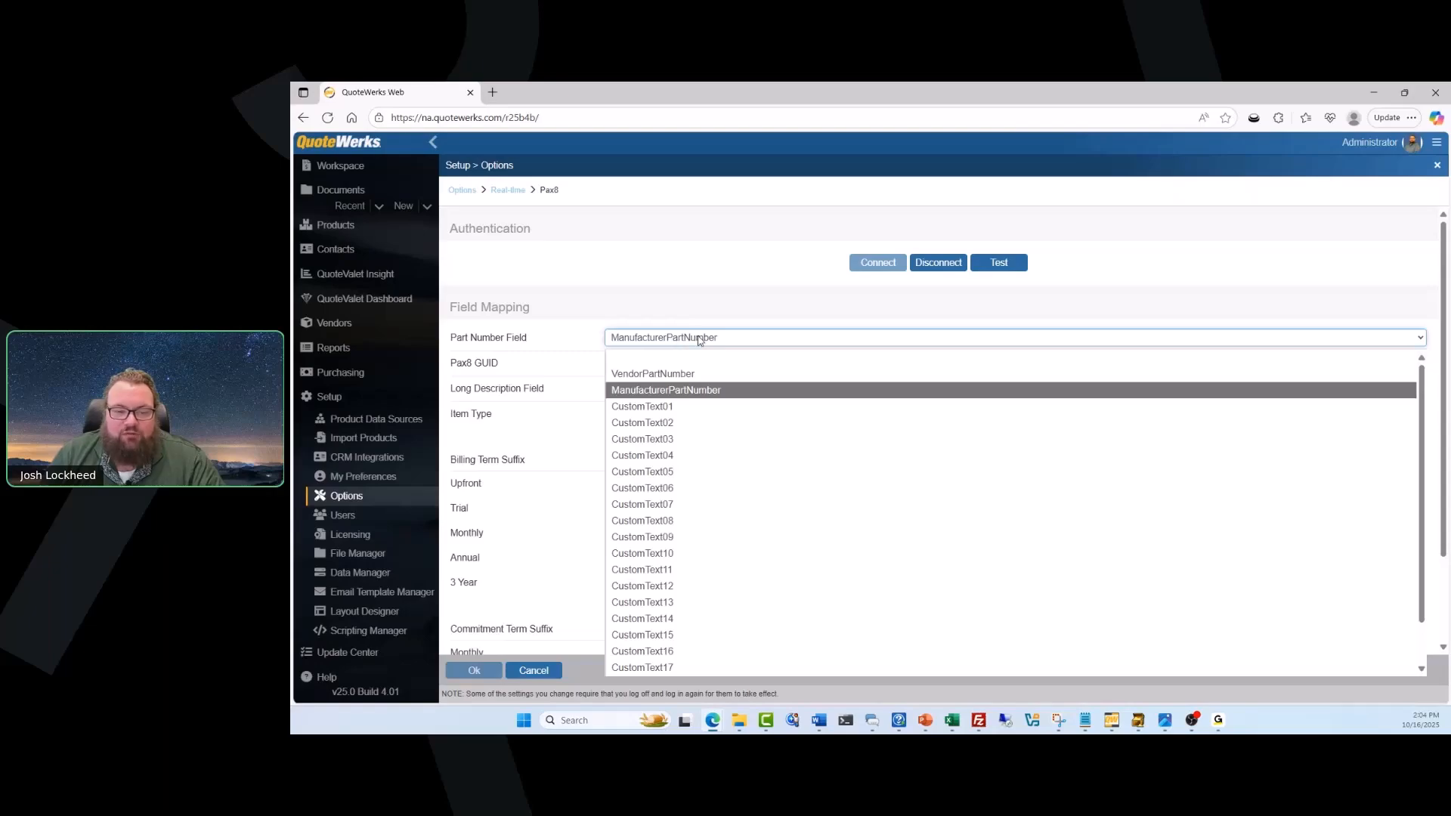
click(700, 340)
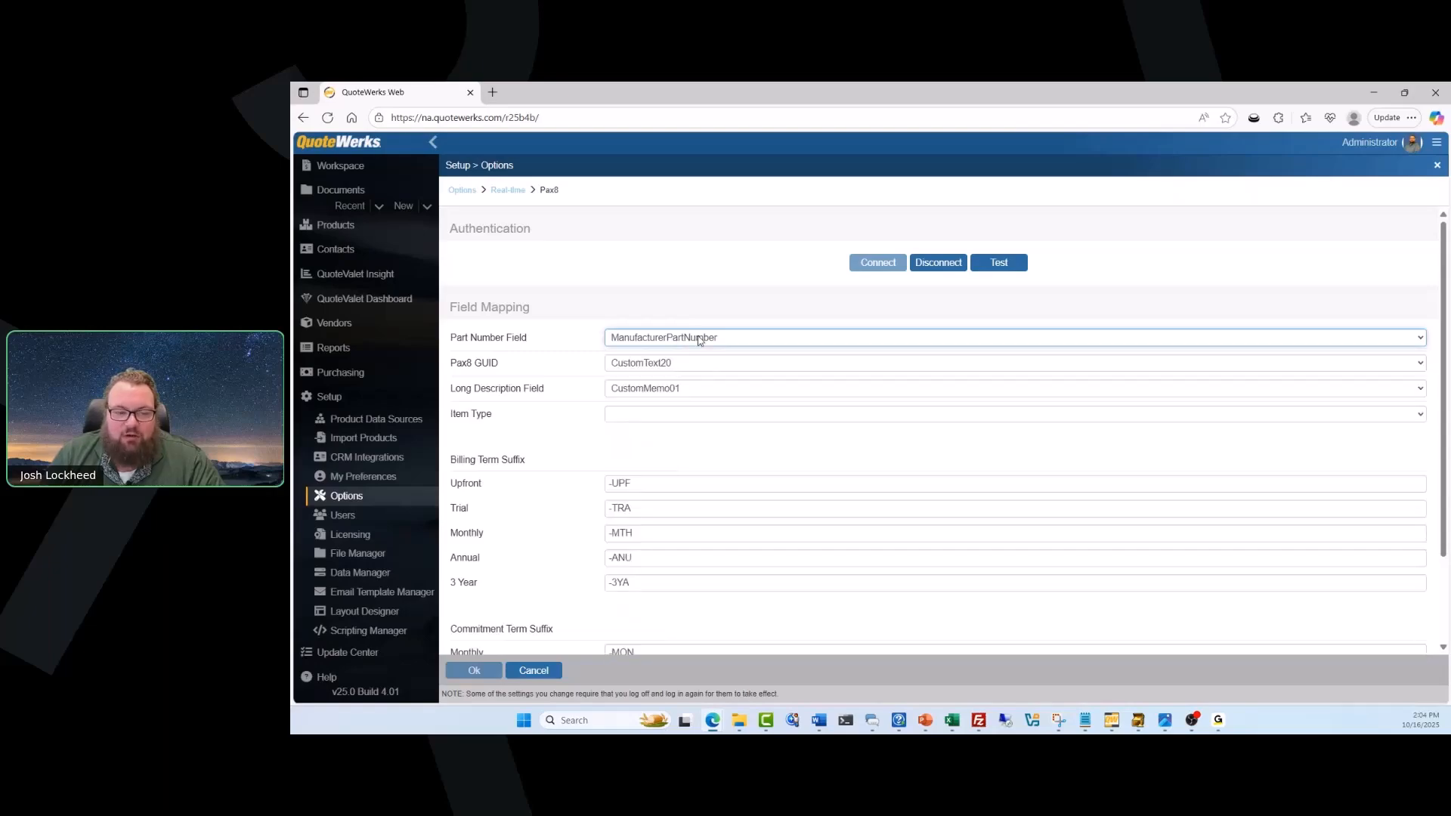
click(683, 366)
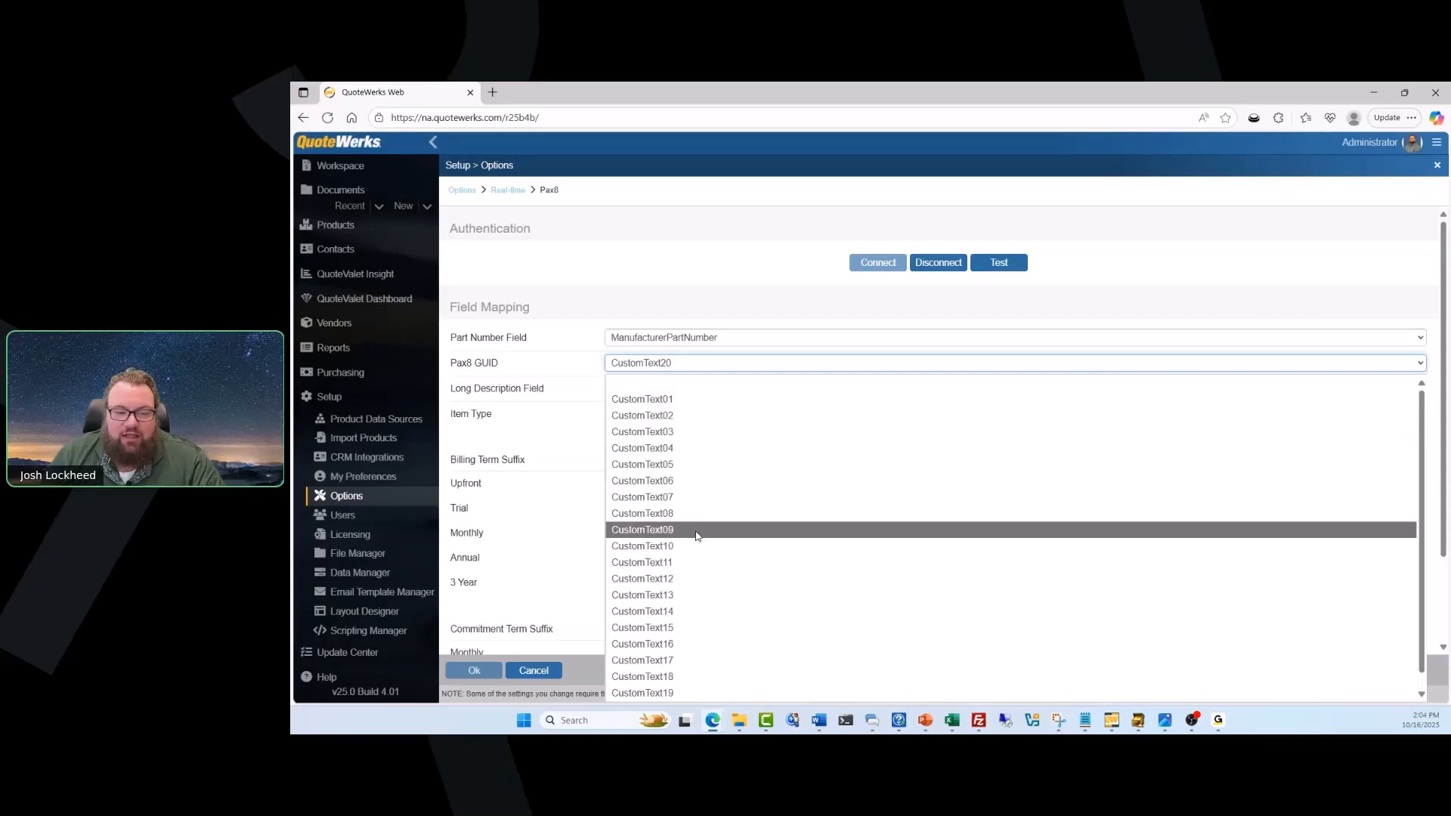
click(702, 369)
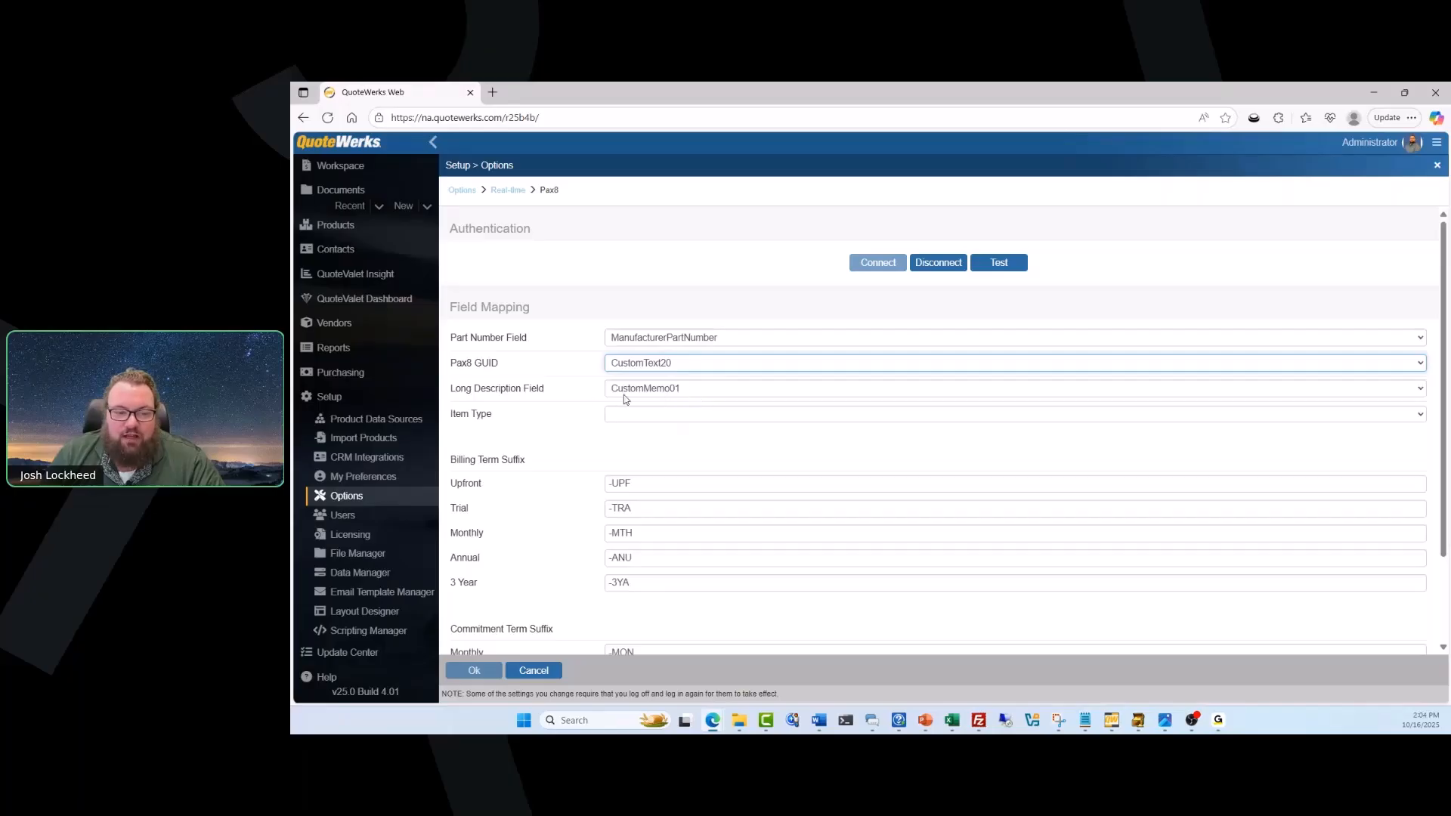
click(678, 389)
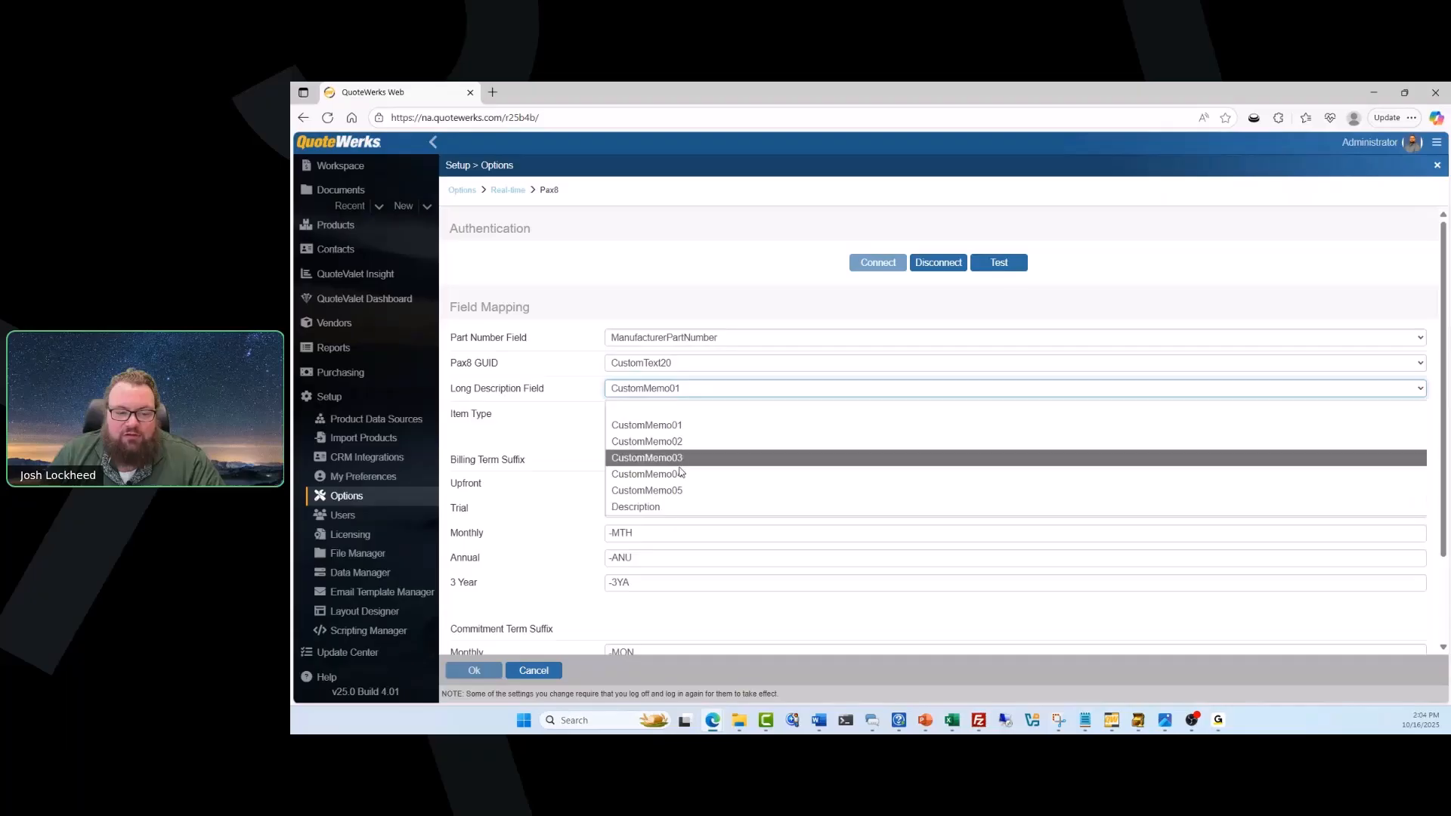
click(686, 395)
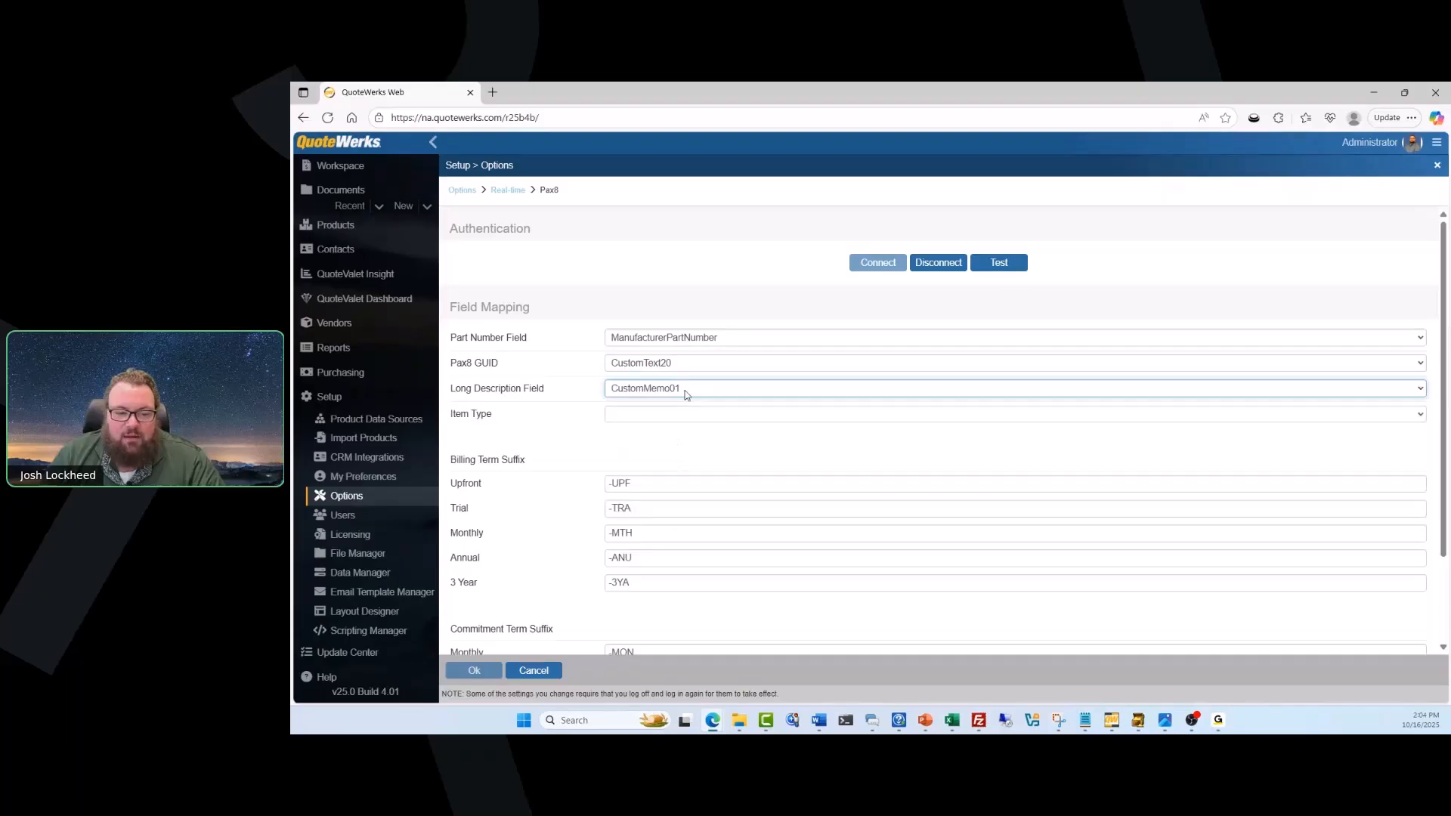
Set the Pax8 item type to Software and review the billing and commitment term suffixes.
click(682, 414)
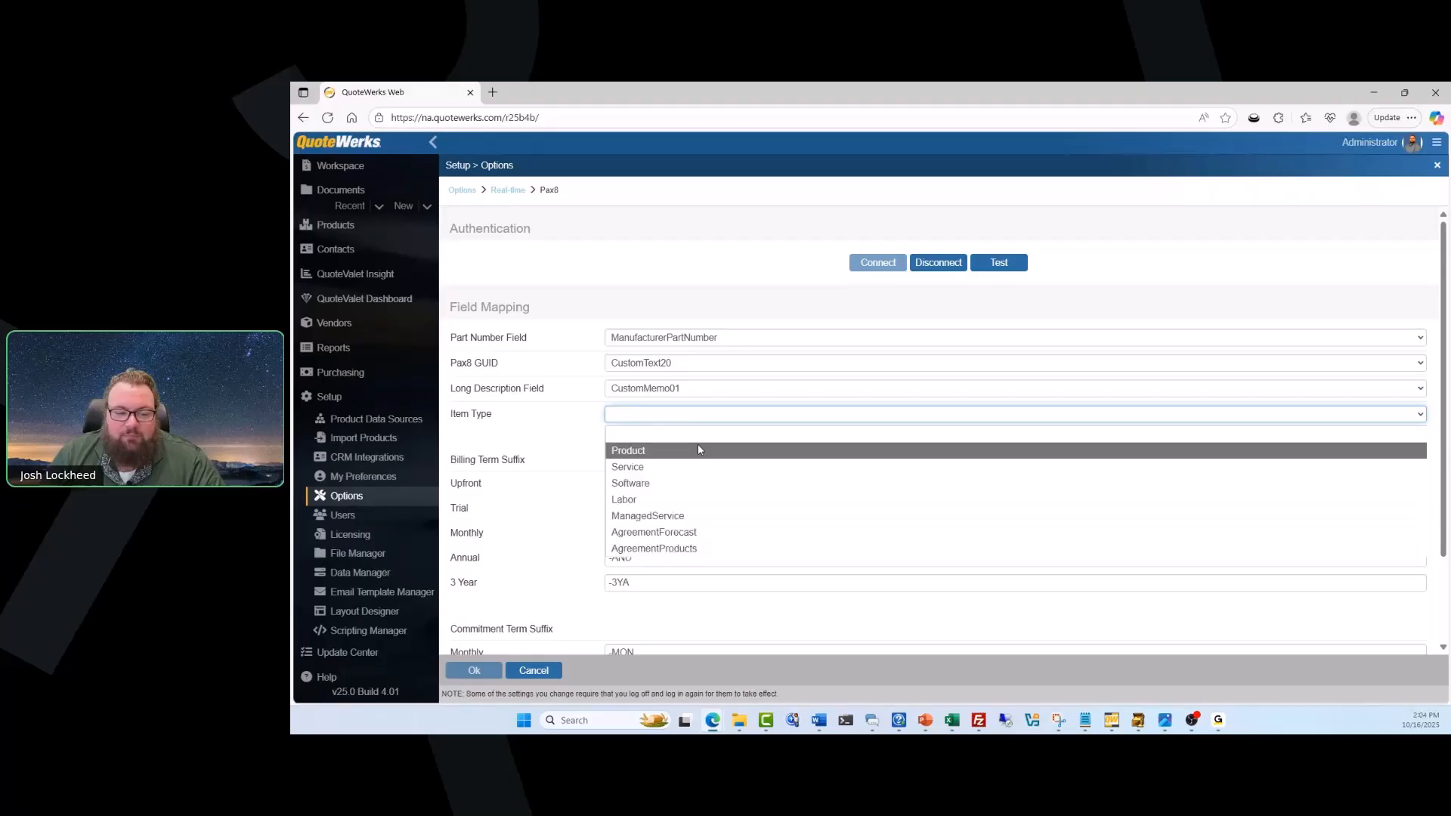
click(686, 482)
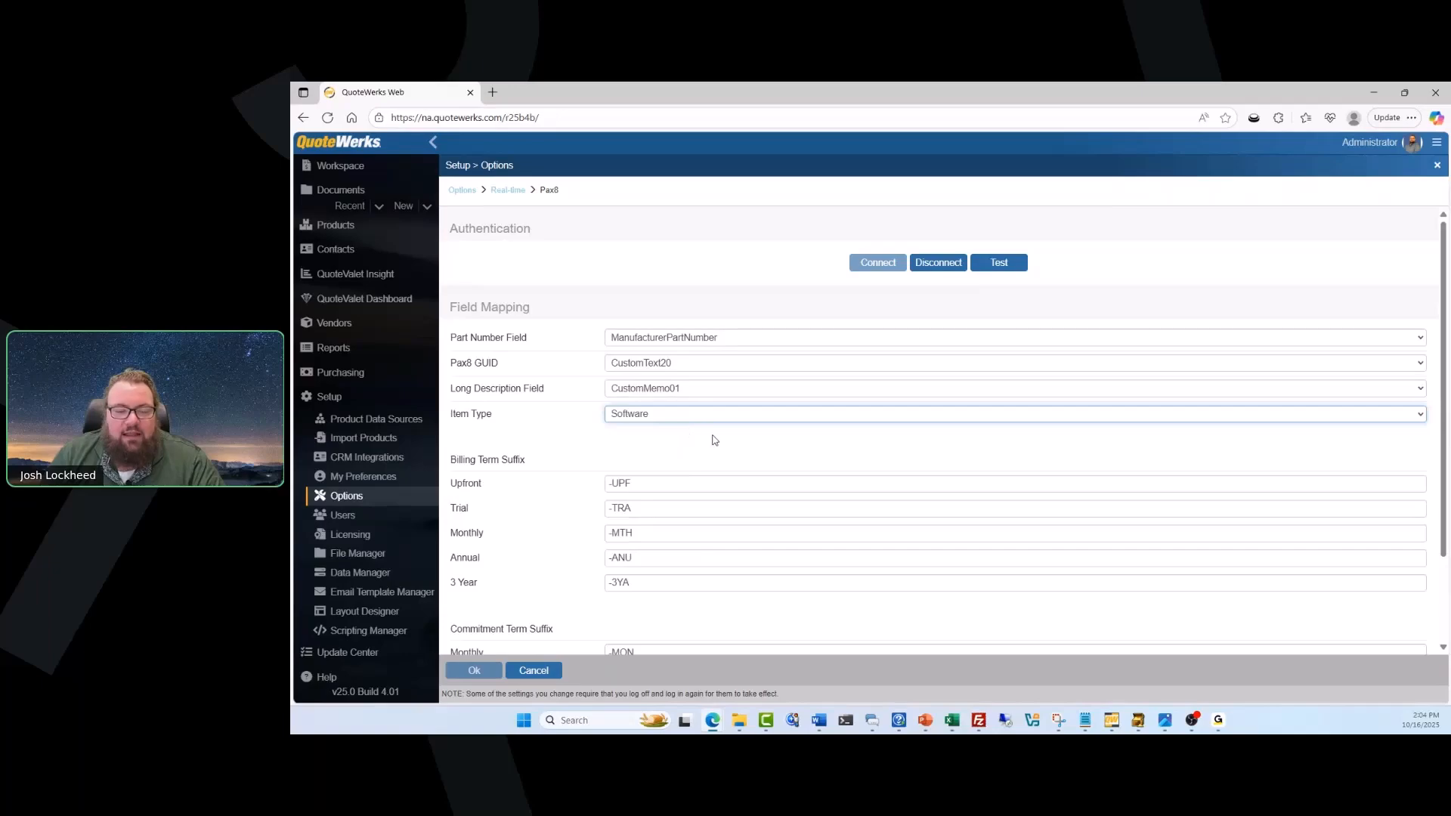
scroll(714, 439, down, 2)
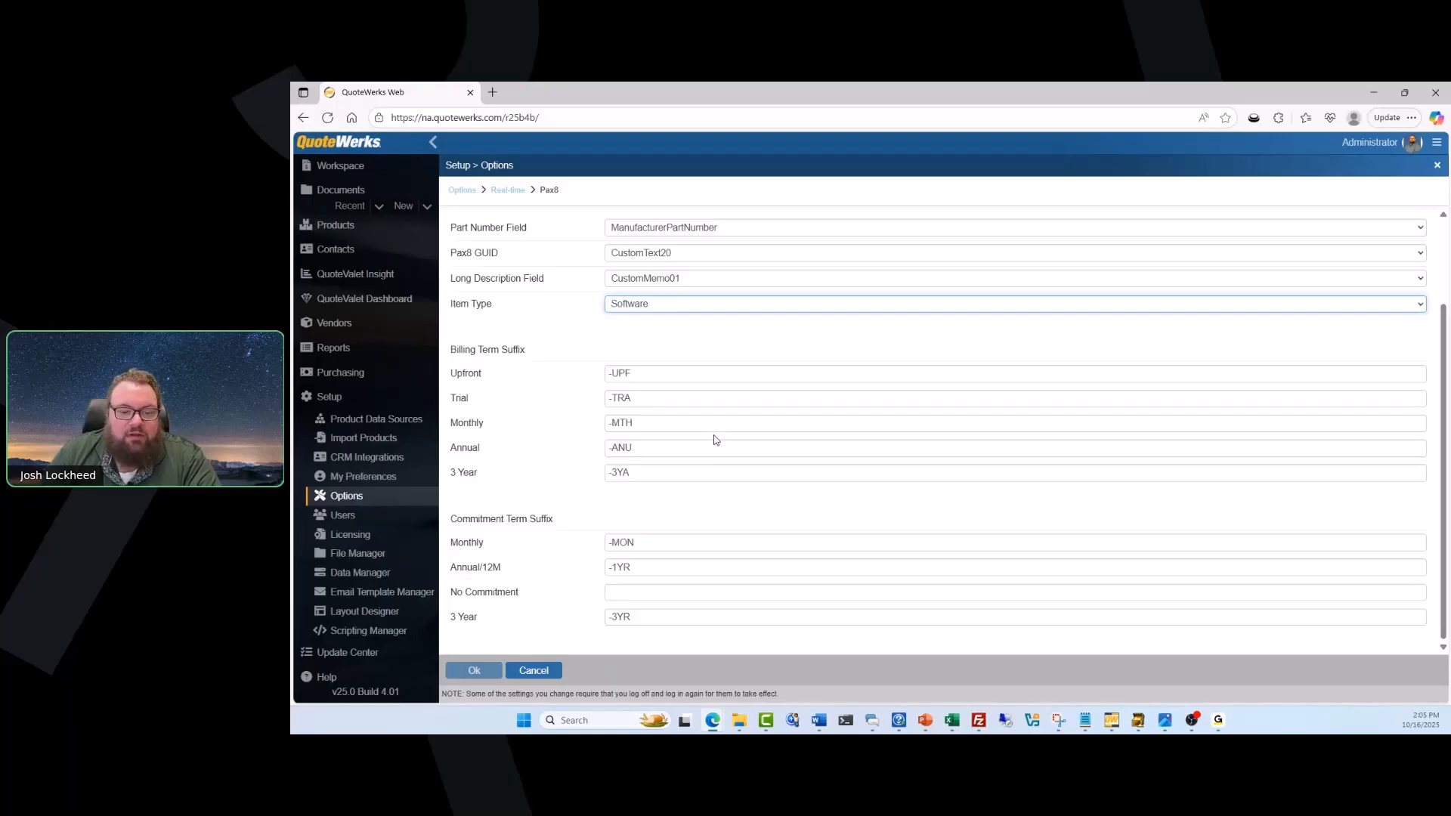
scroll(715, 438, up, 2)
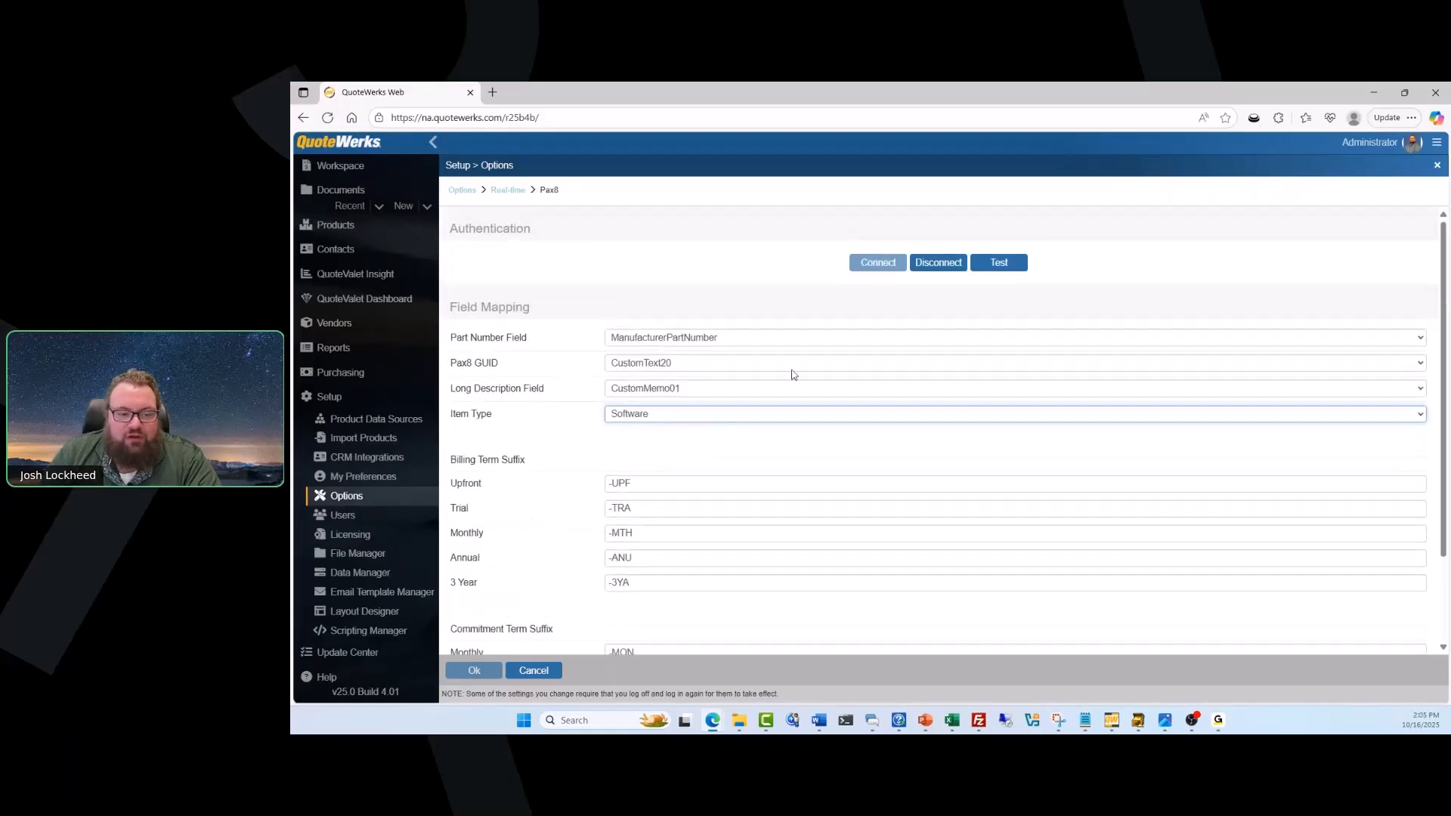
scroll(755, 415, down, 2)
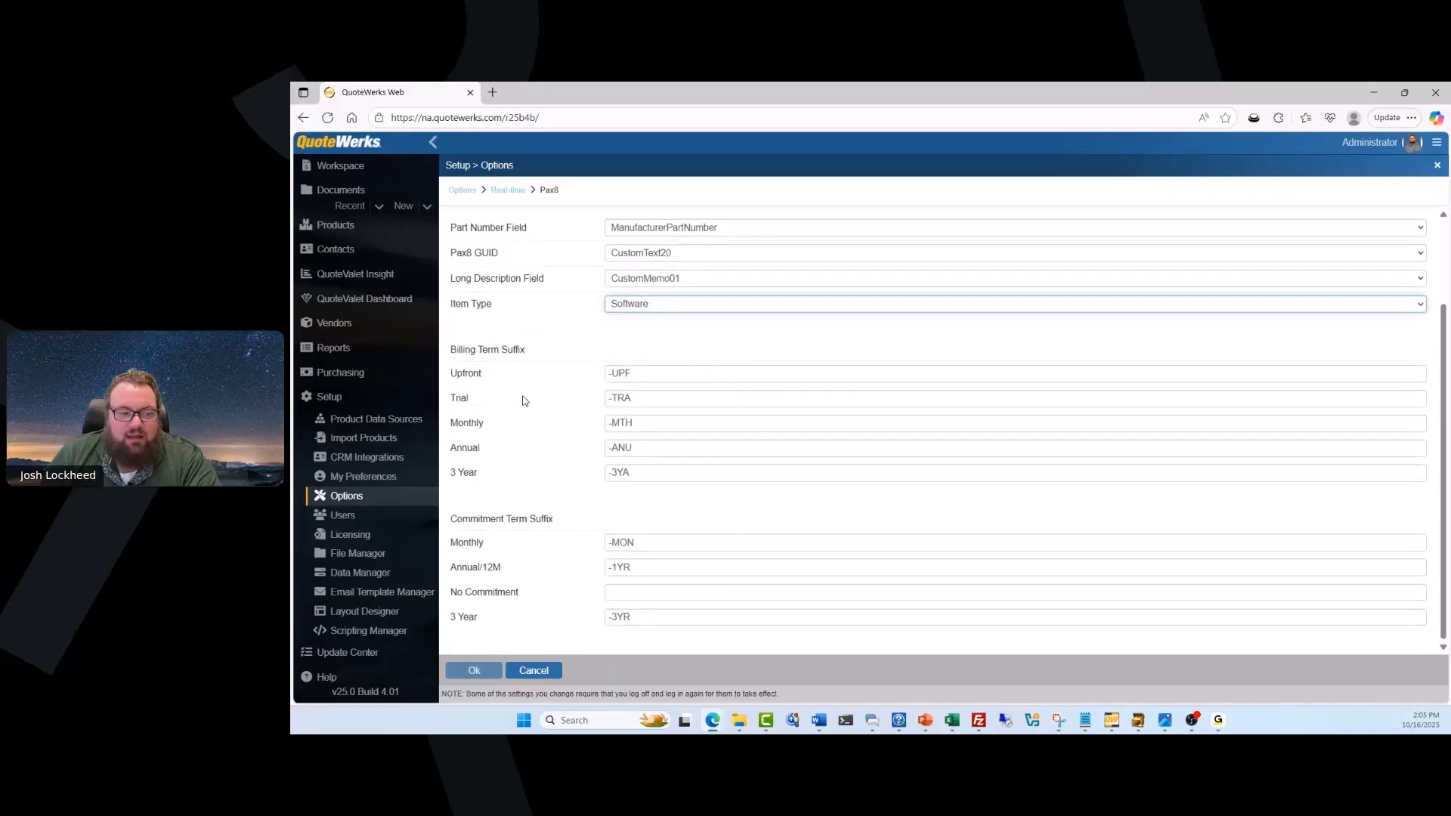
Leave the Pax8 setup for the workspace and create a new quote.
click(411, 398)
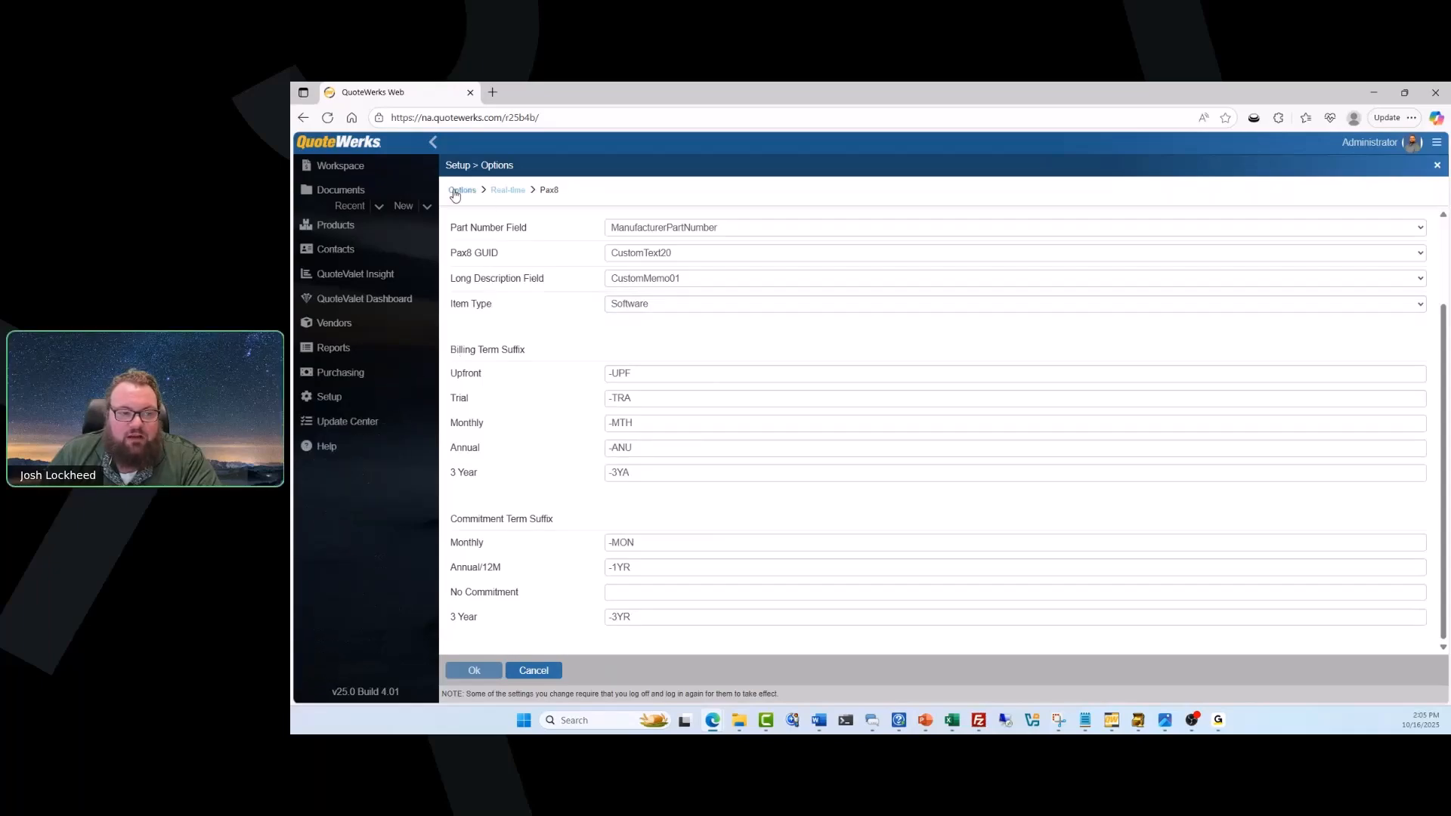
click(407, 178)
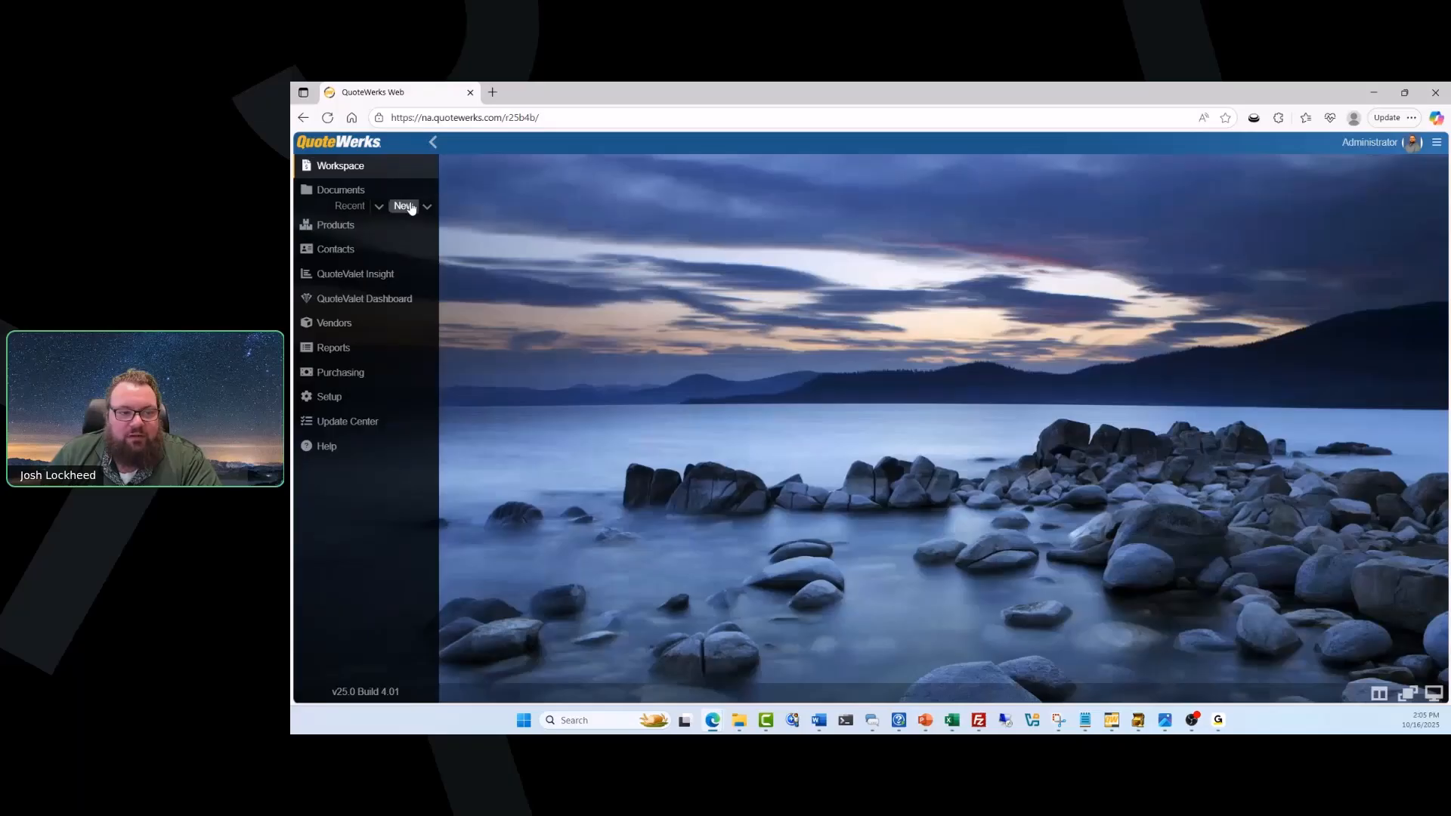
click(405, 206)
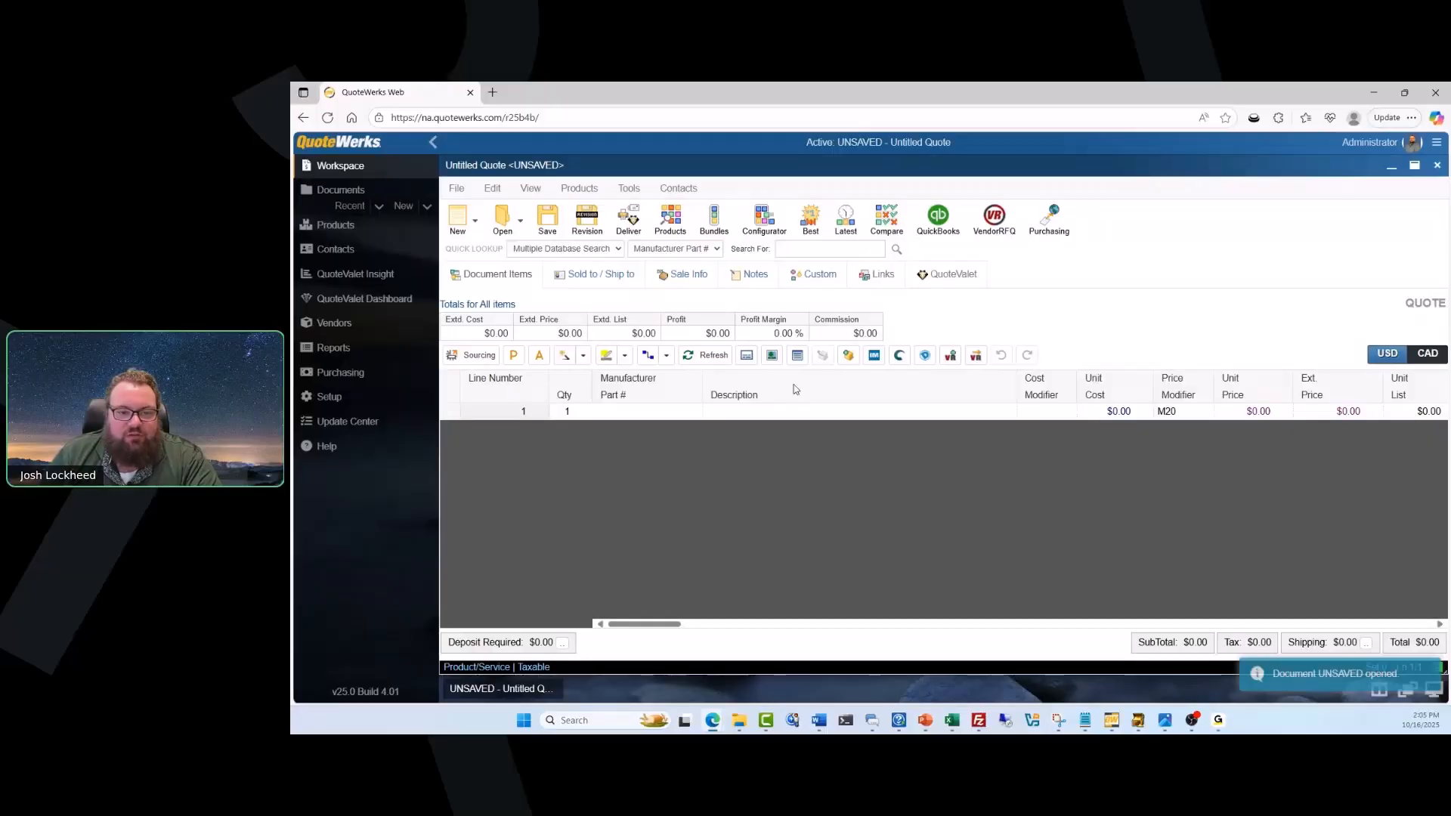
Look up the company name "computer" in the contacts and use the Computer Hut contact for sold-to, ship-to and bill-to.
click(597, 274)
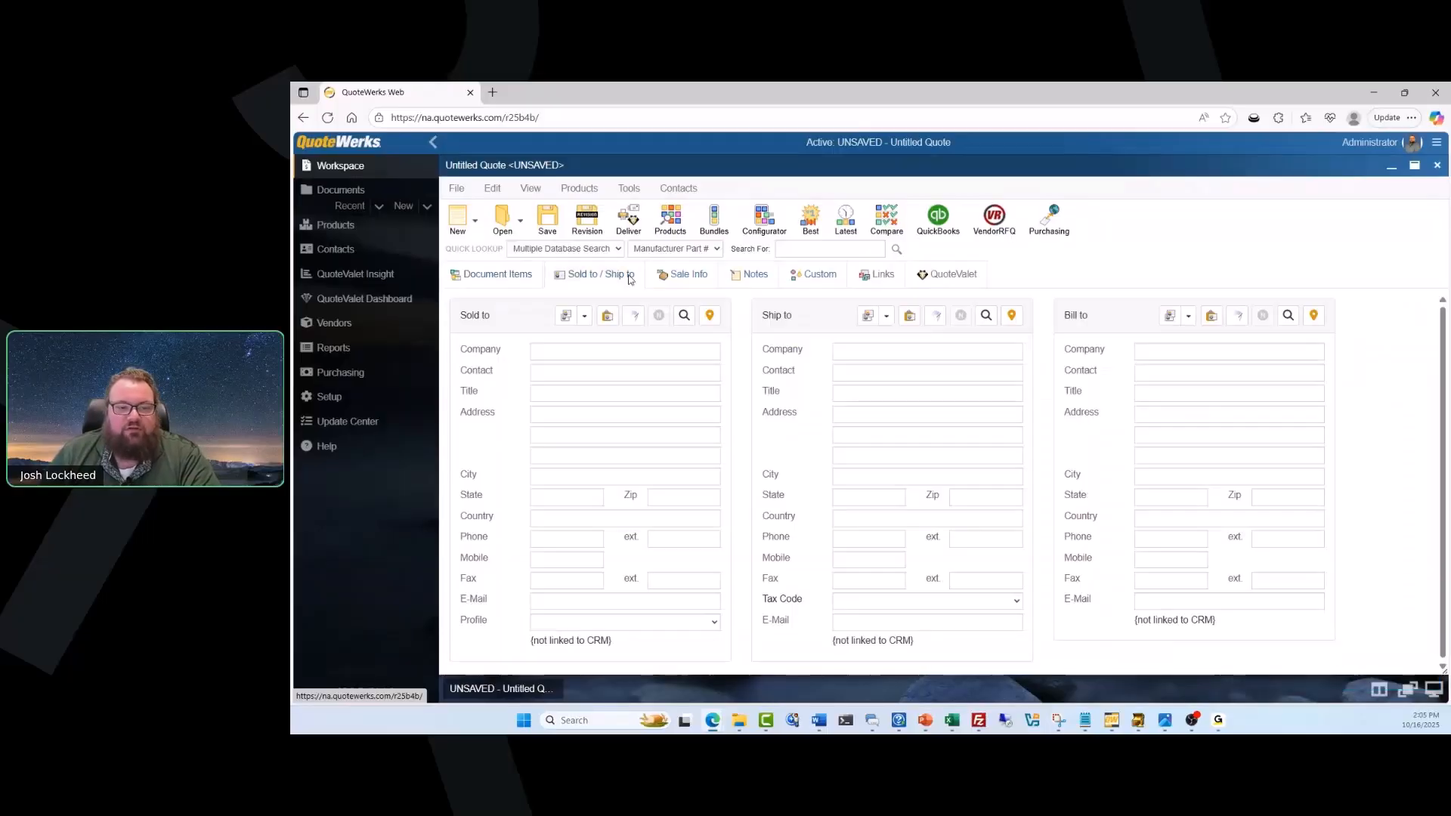
click(685, 316)
click(662, 195)
text(con)
text(puter)
key(Return)
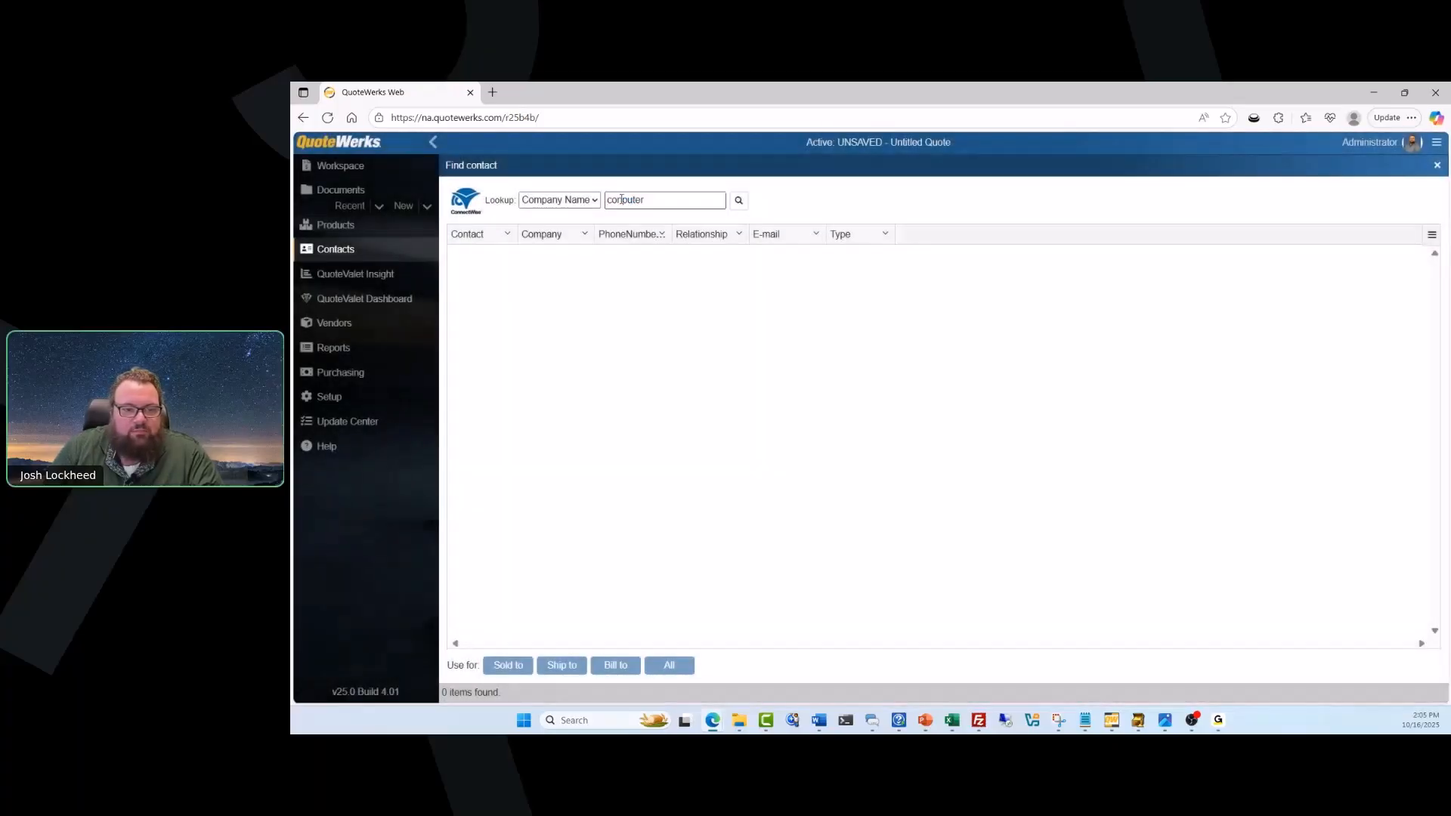
key(Return)
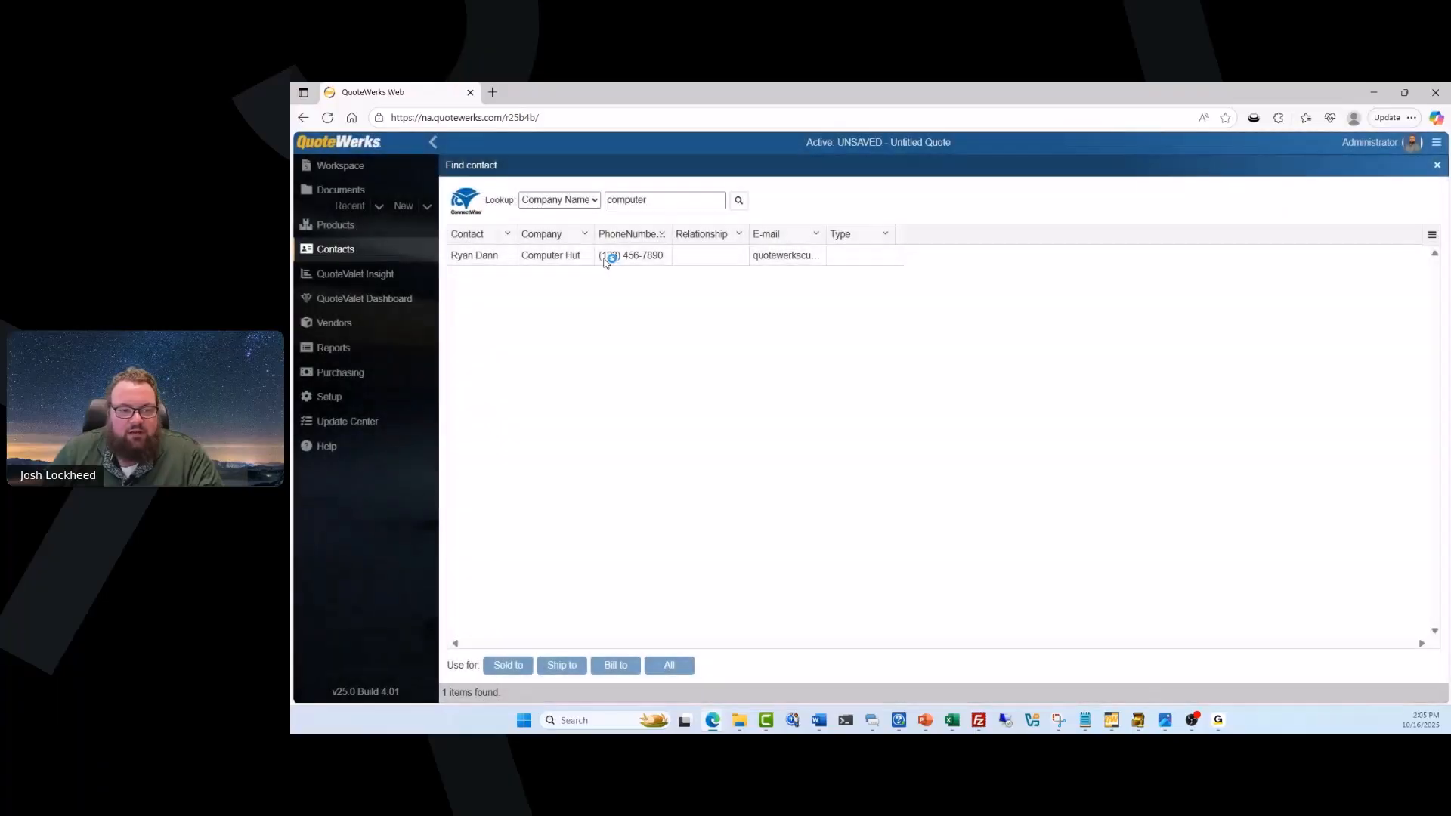
click(607, 257)
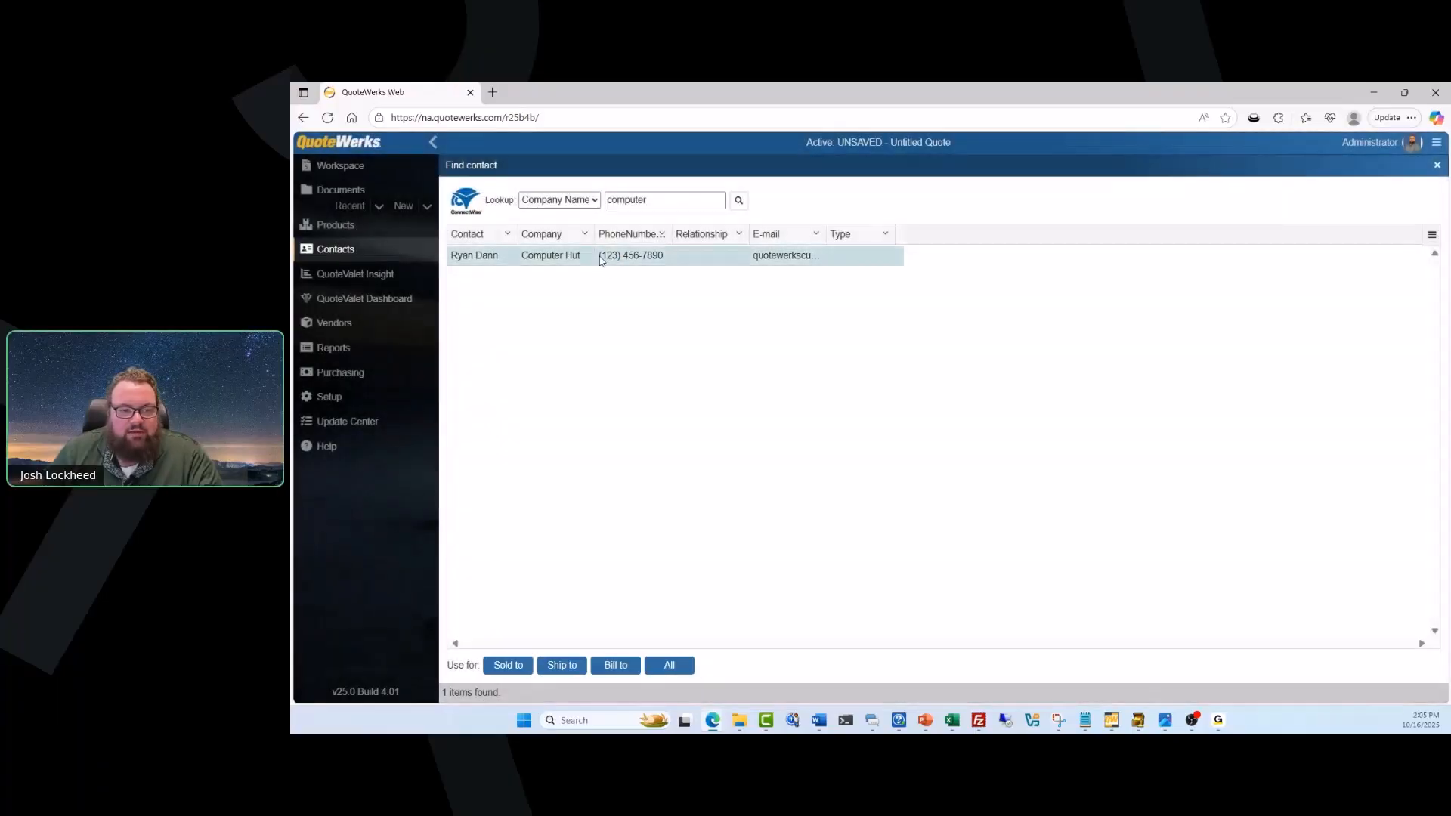
click(669, 665)
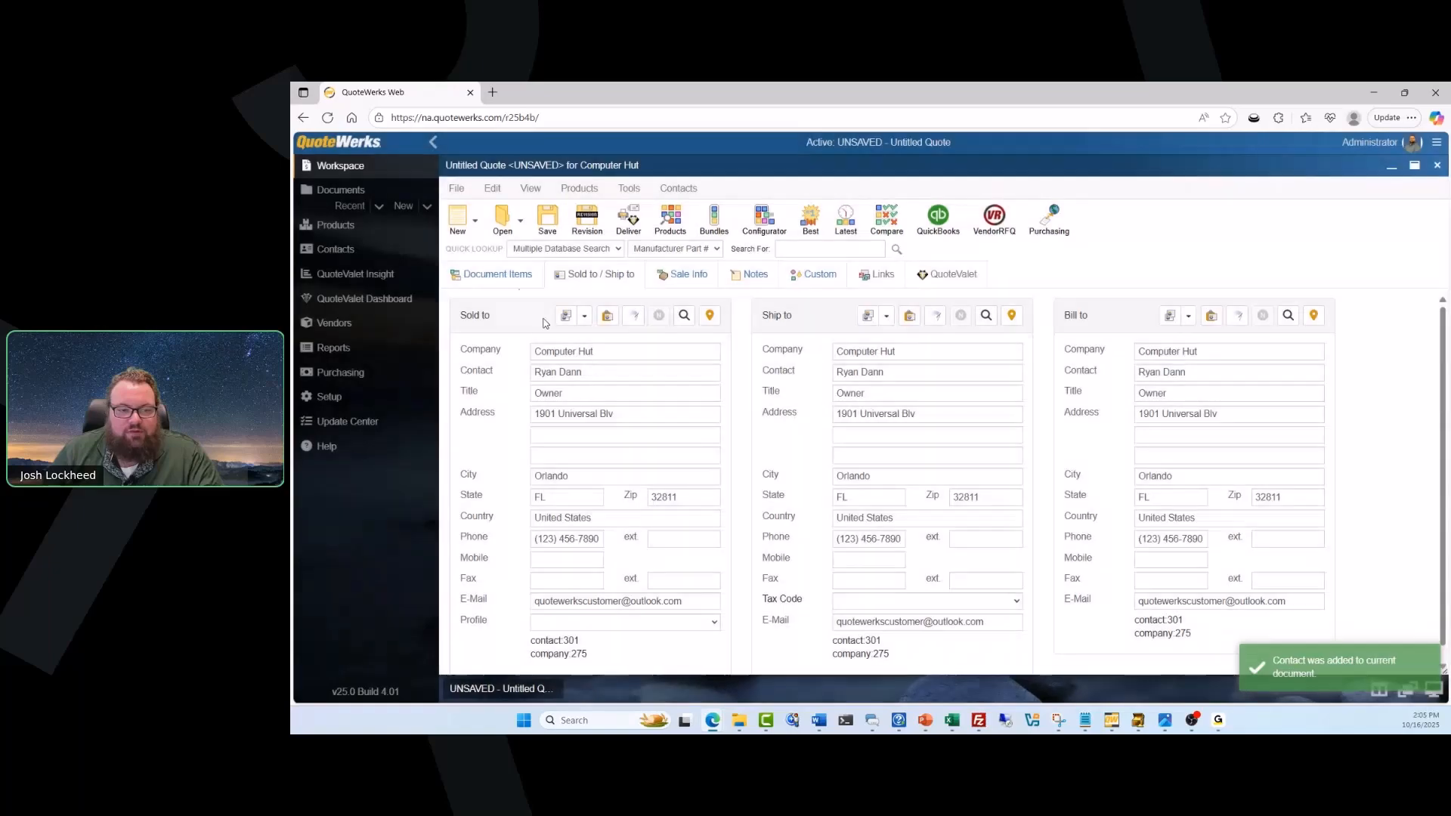
Return to the quote's document items and look through the product sources, including the ConnectWise database and Etilize search.
click(510, 284)
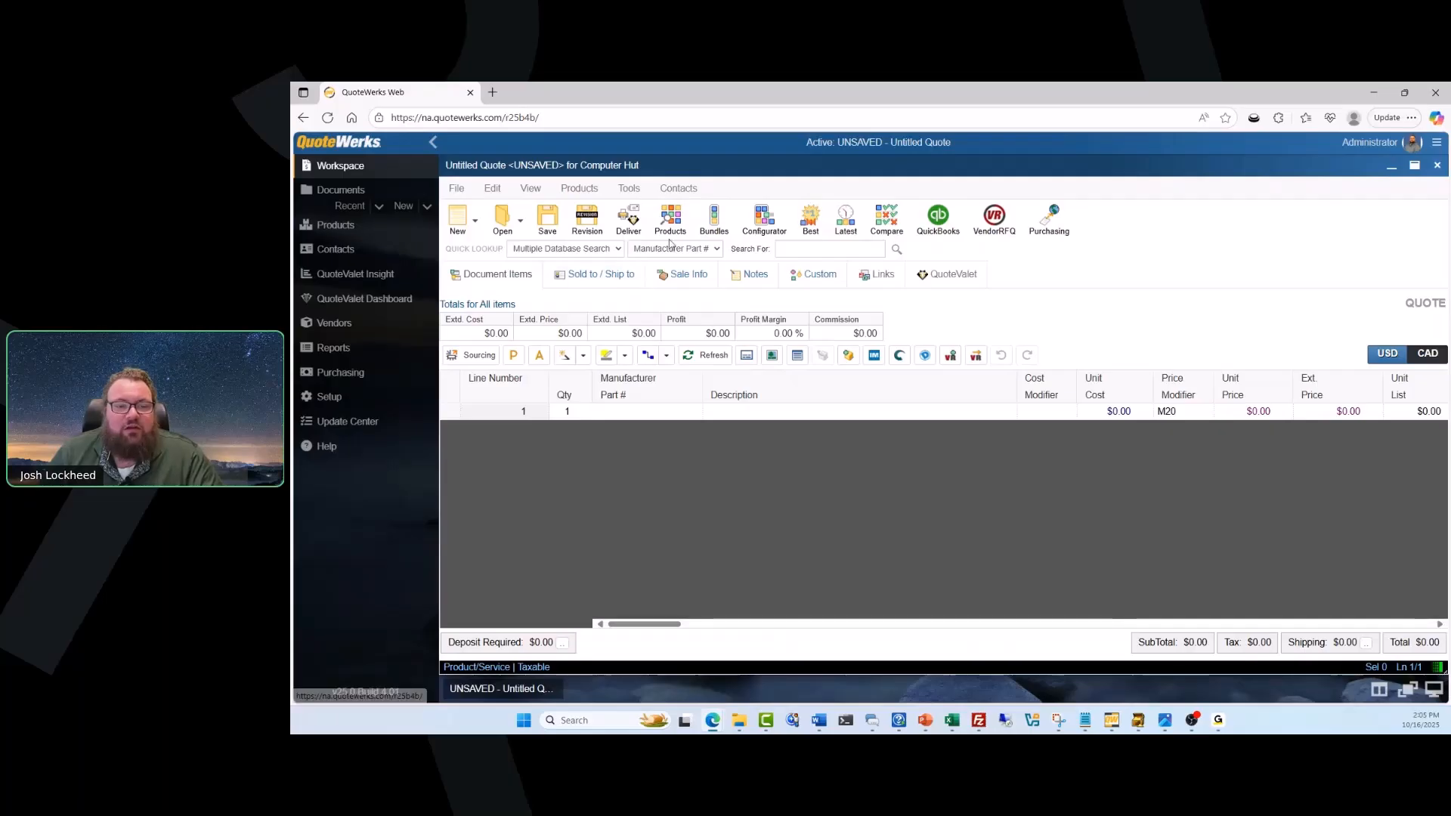
click(579, 188)
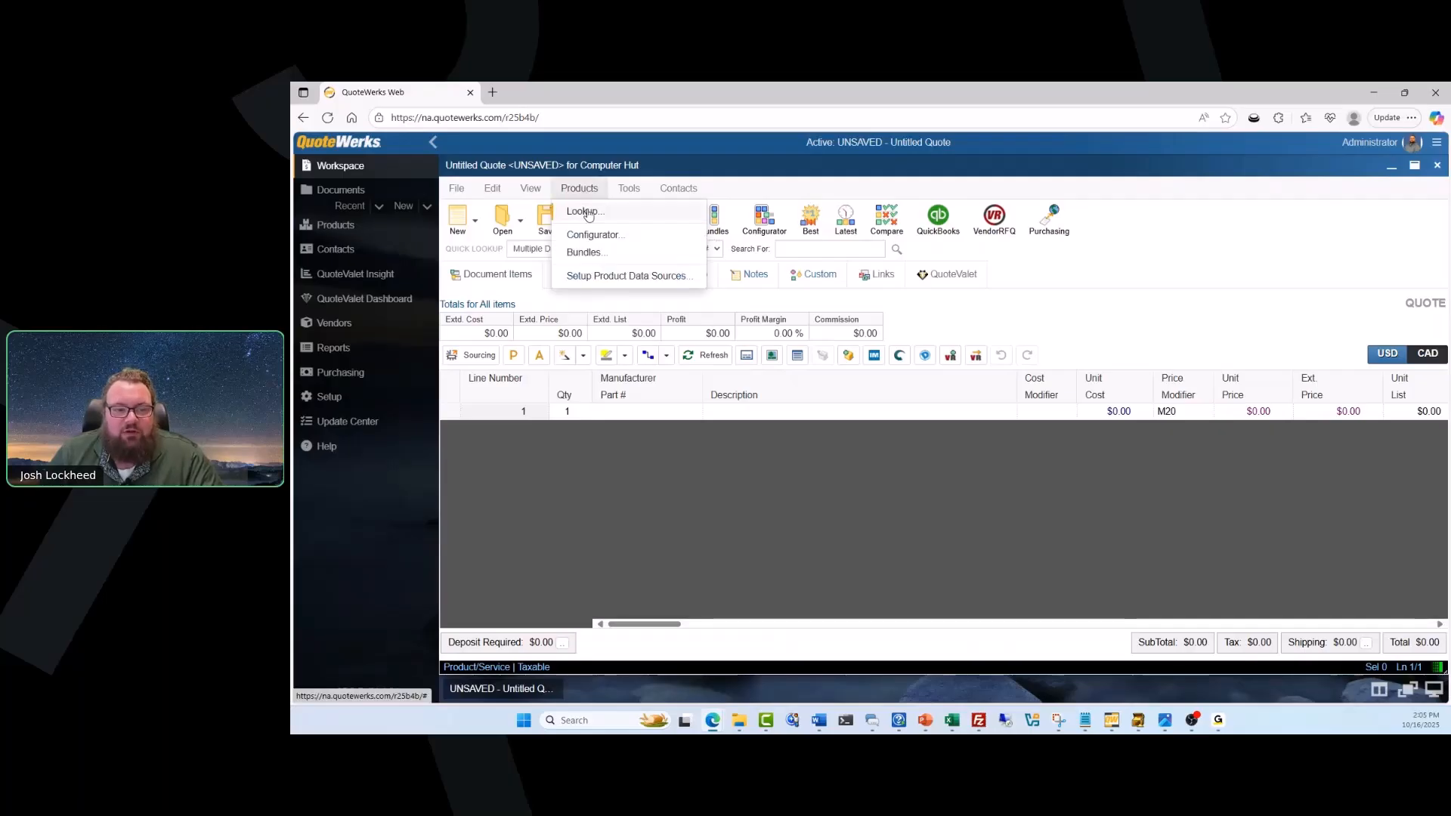
click(589, 195)
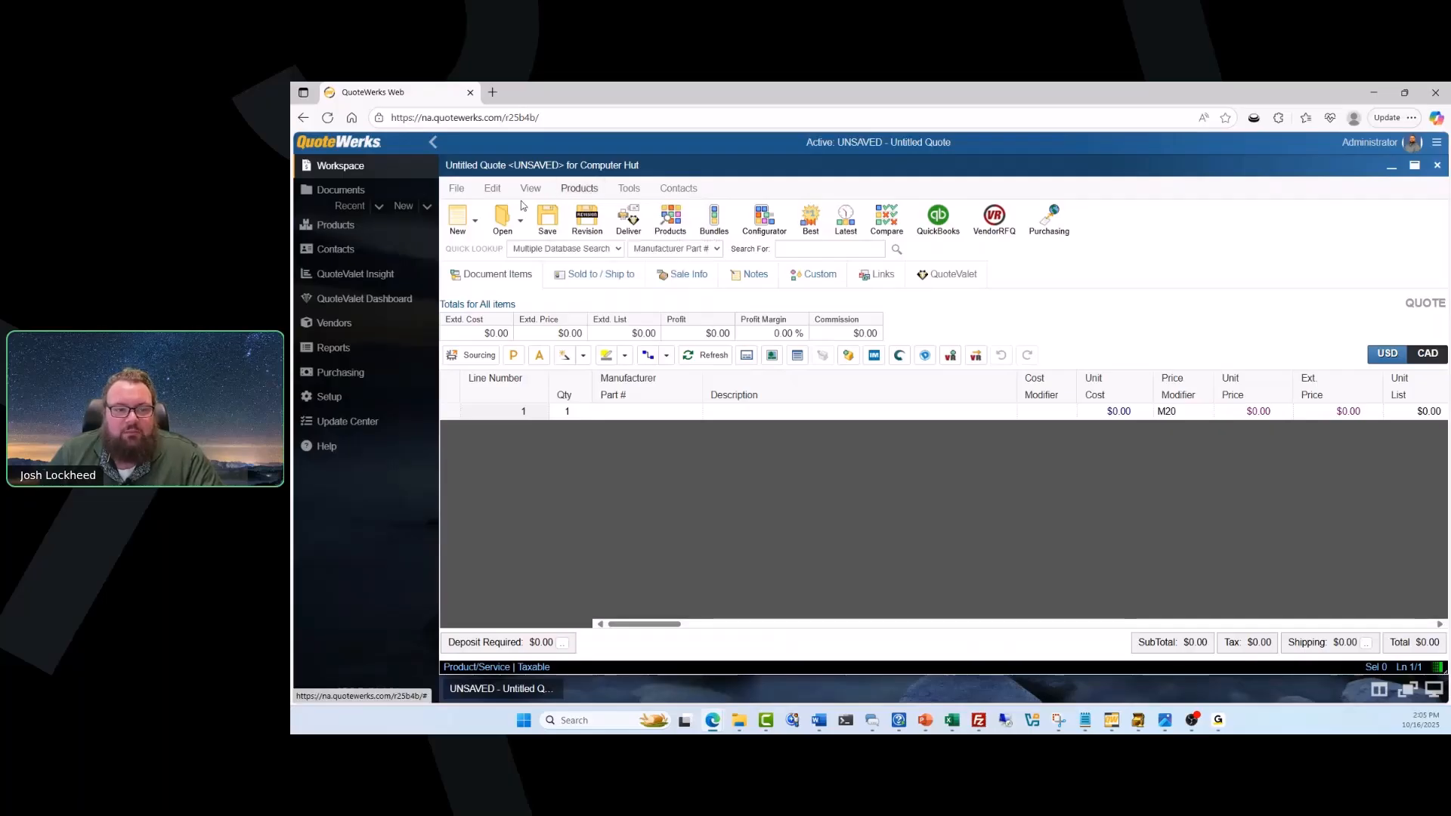
click(379, 235)
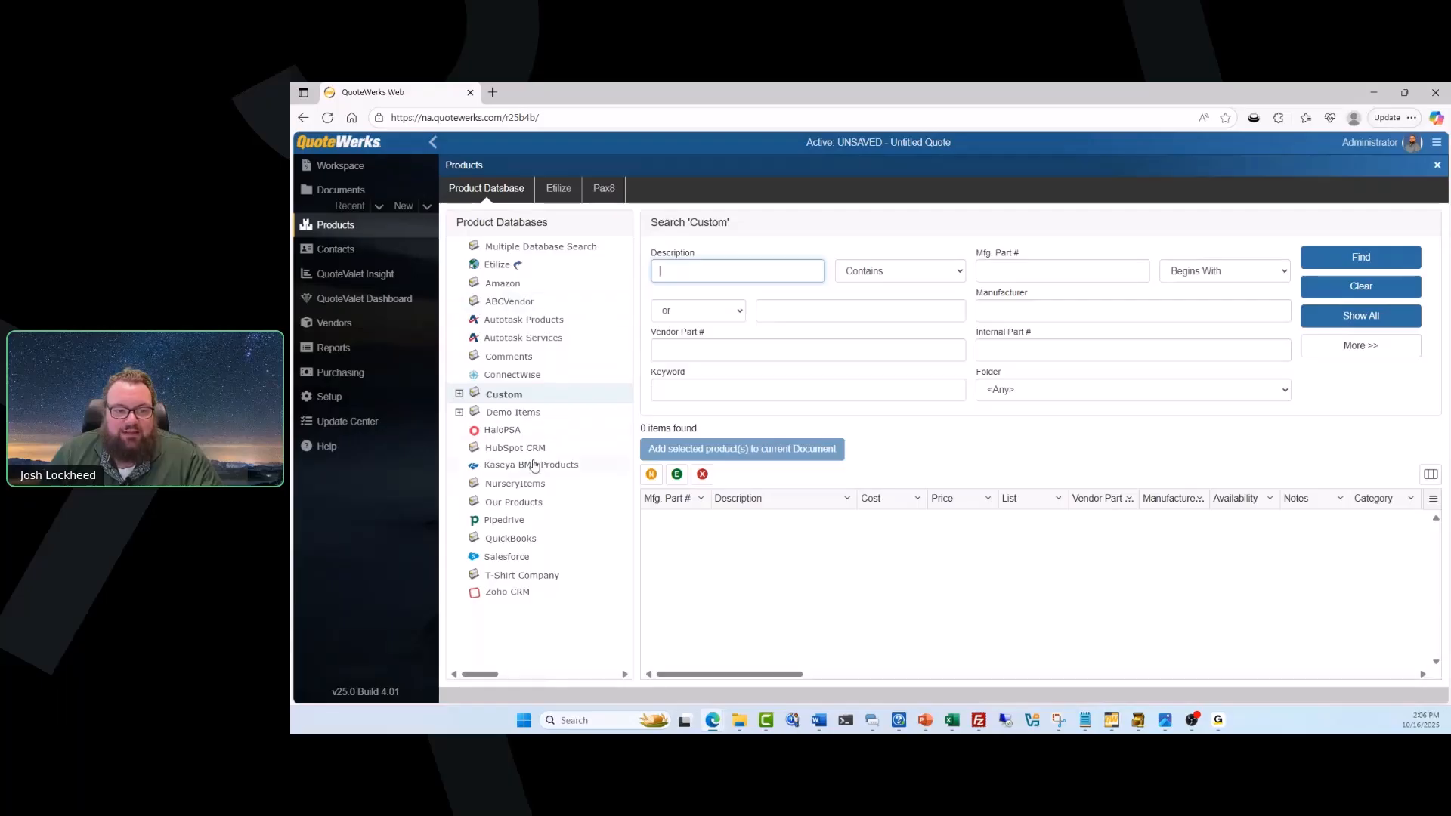
click(514, 376)
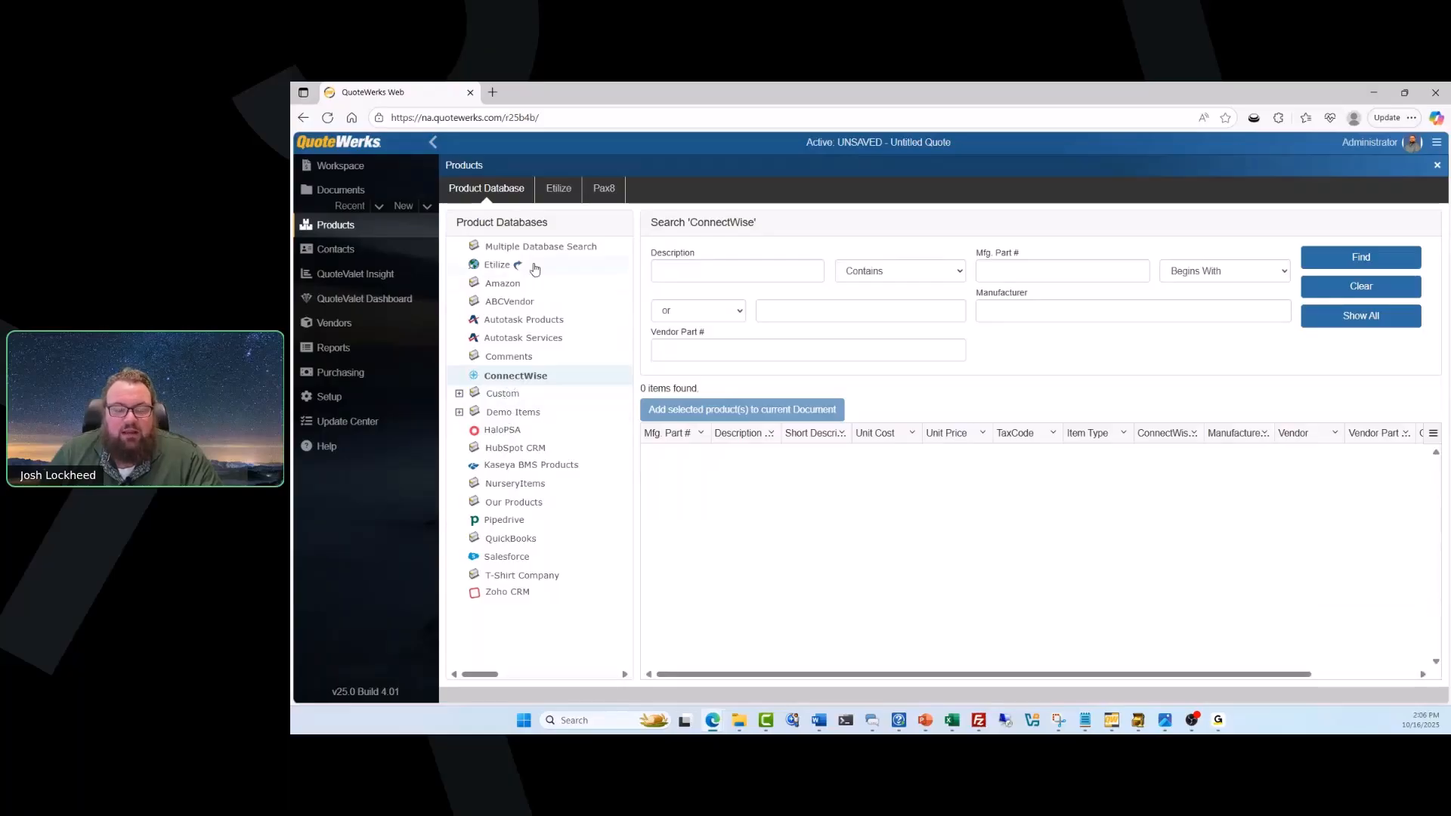
click(564, 195)
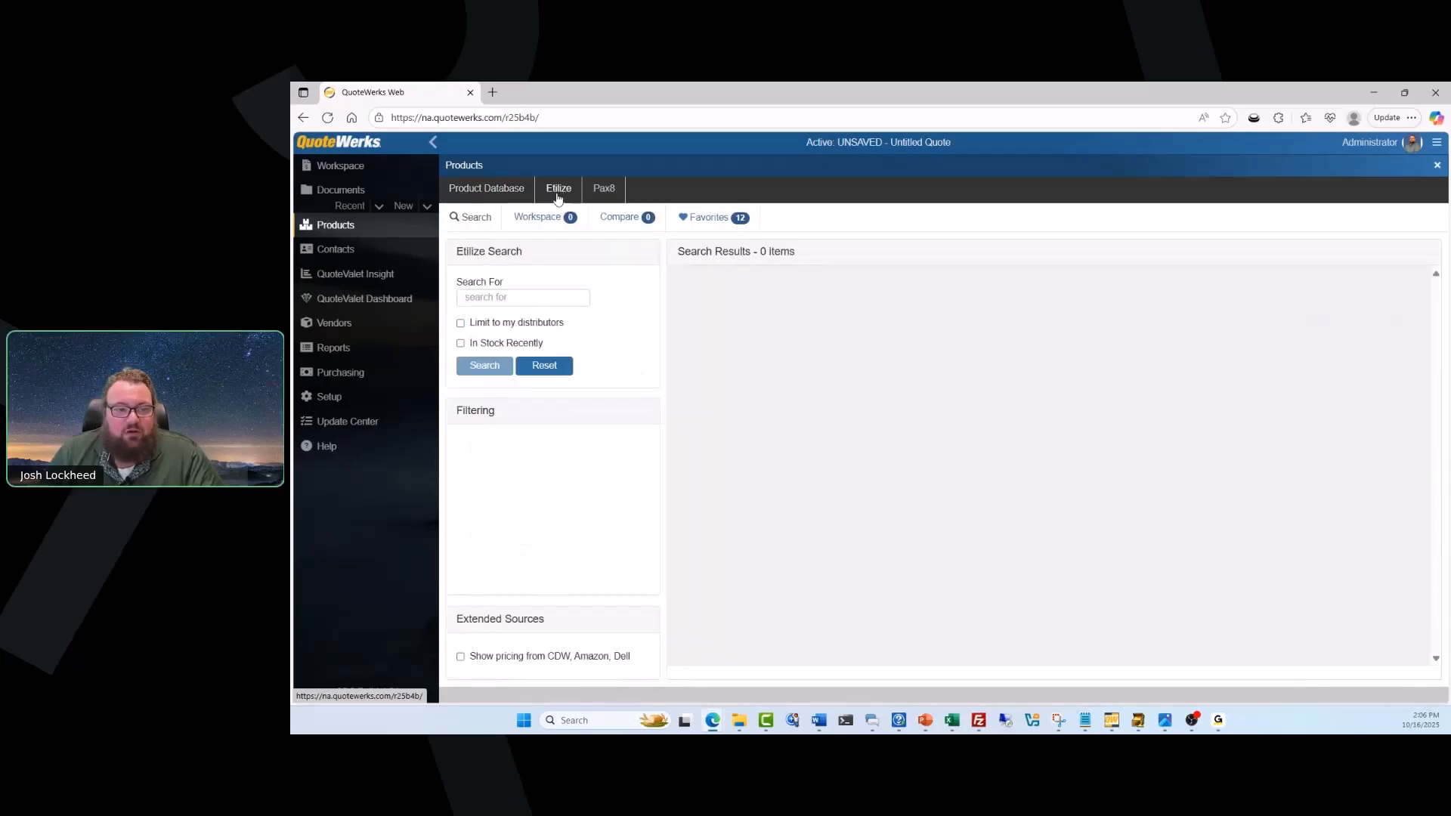
Search the Pax8 product catalogue for "microsoft 365", limited to the vendor Microsoft.
click(604, 189)
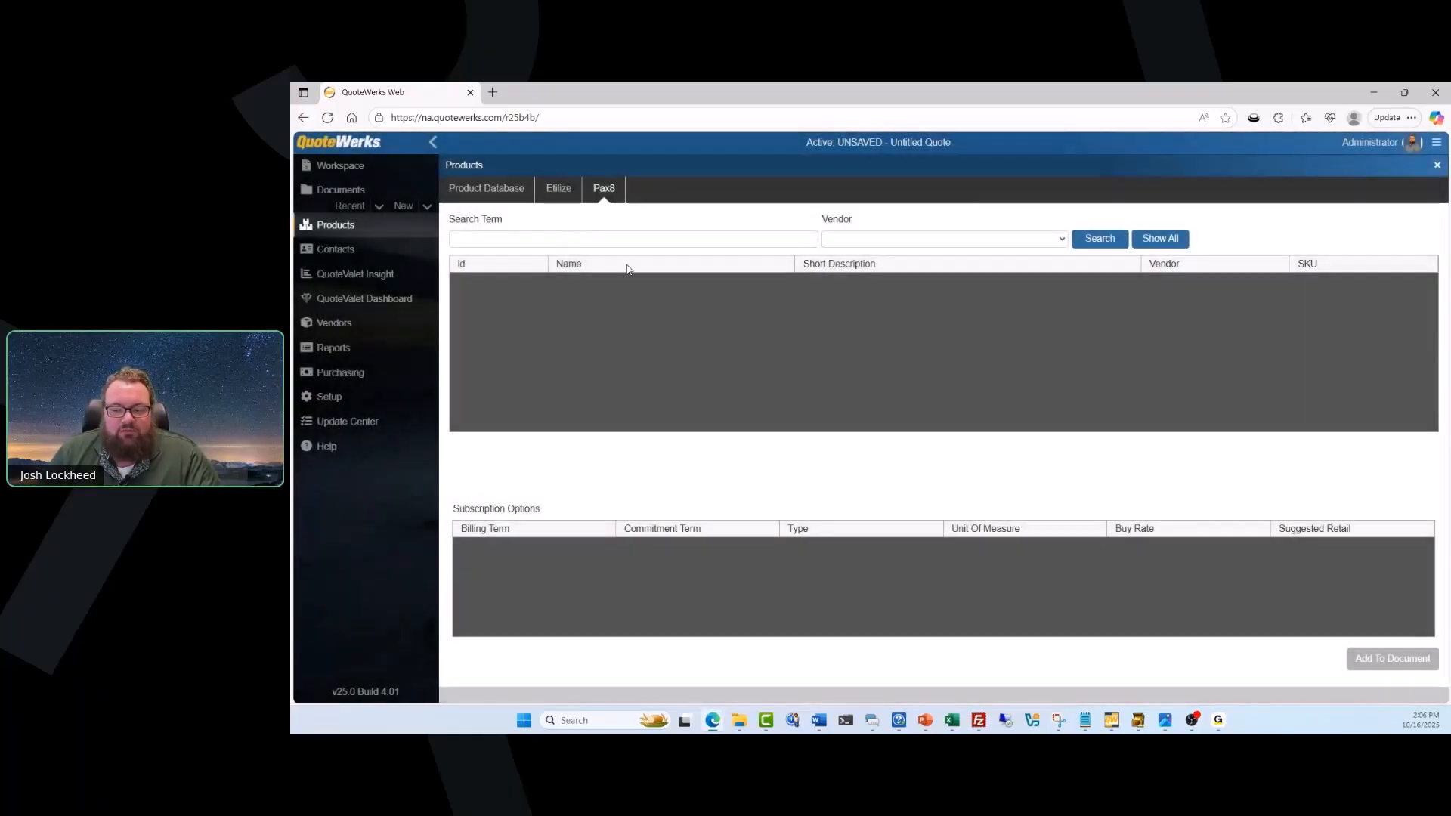
click(667, 242)
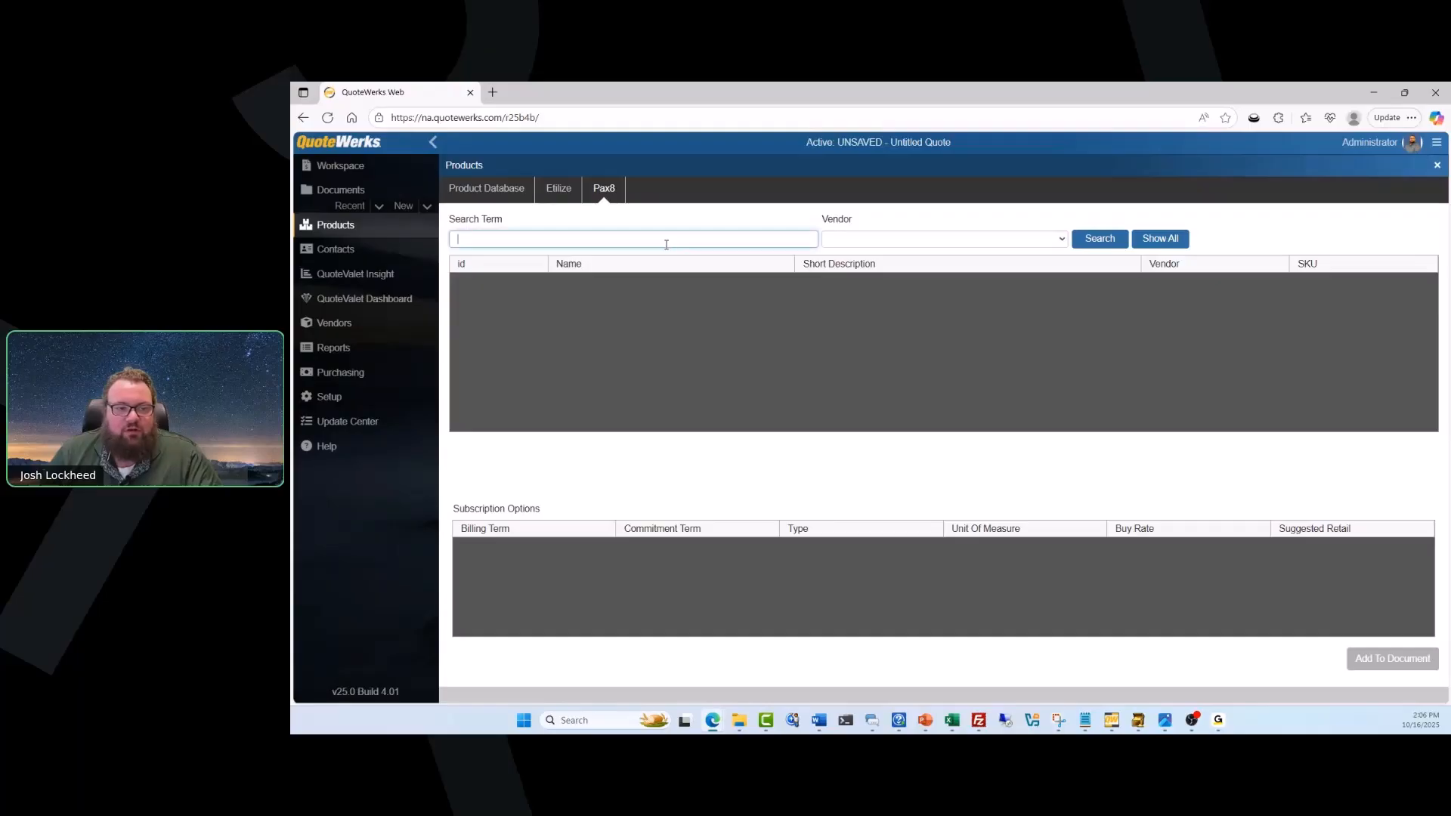
text(microsoft 365)
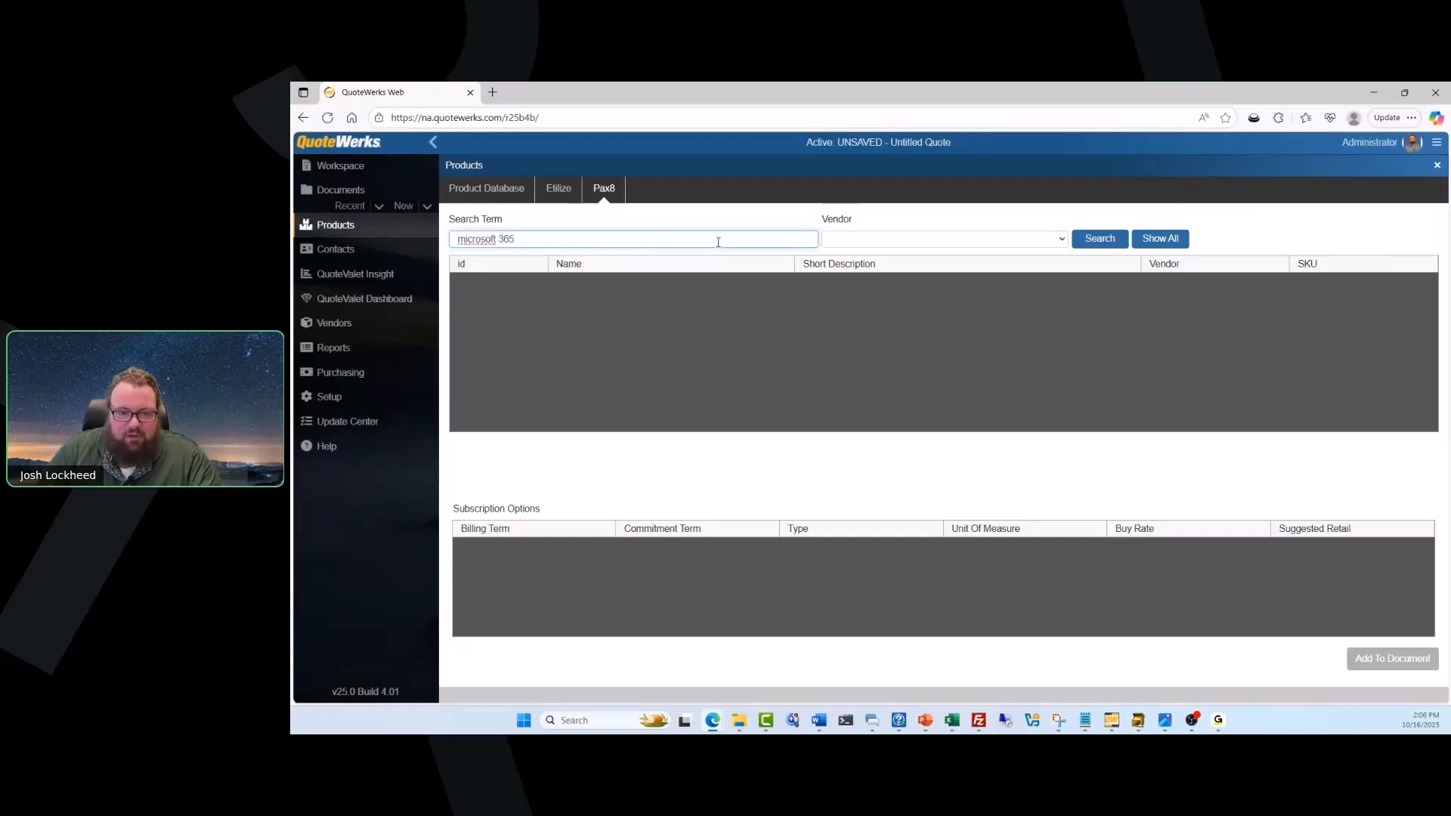
click(1039, 239)
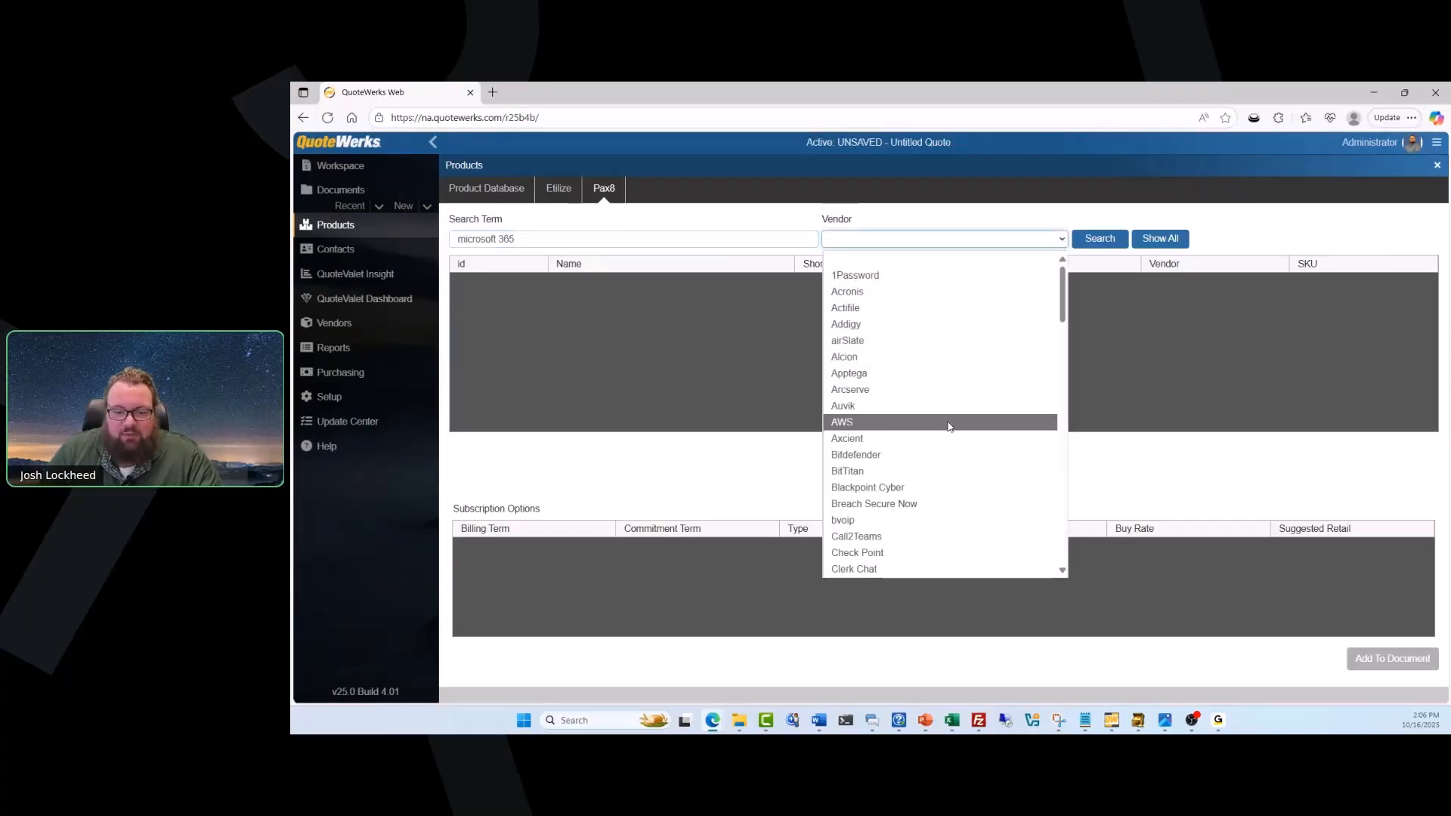
scroll(949, 430, down, 15)
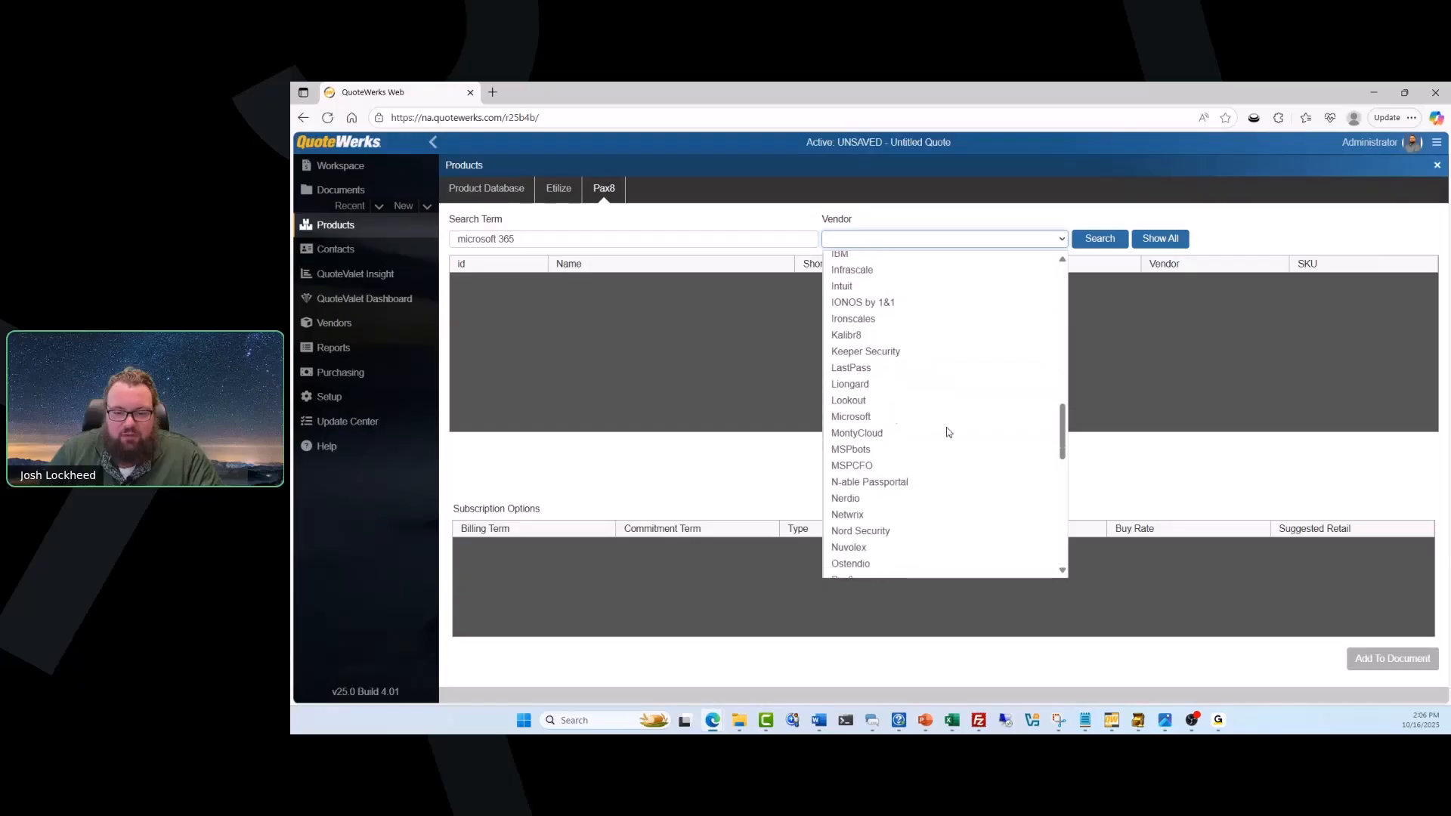
scroll(948, 430, up, 2)
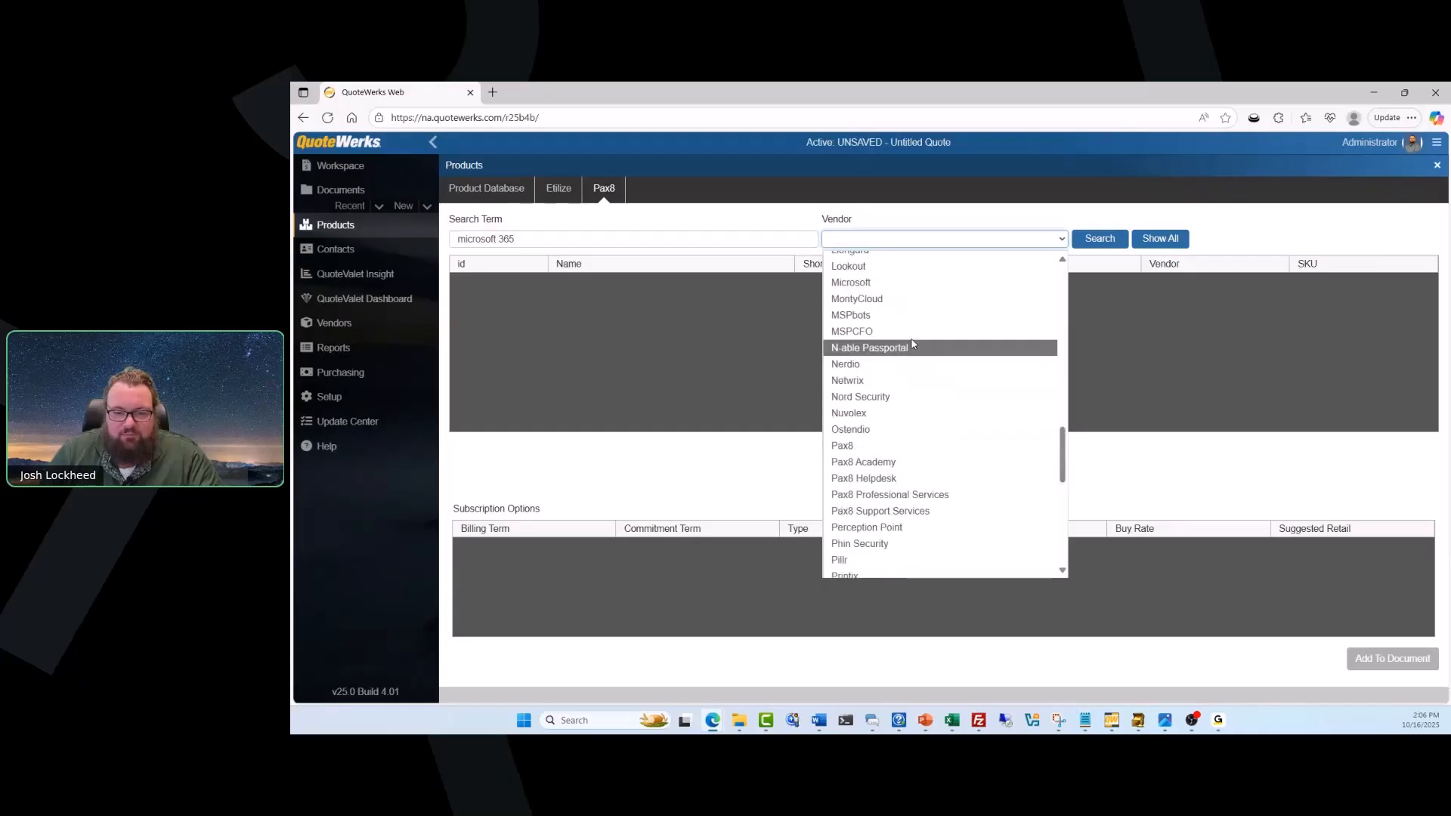
click(897, 284)
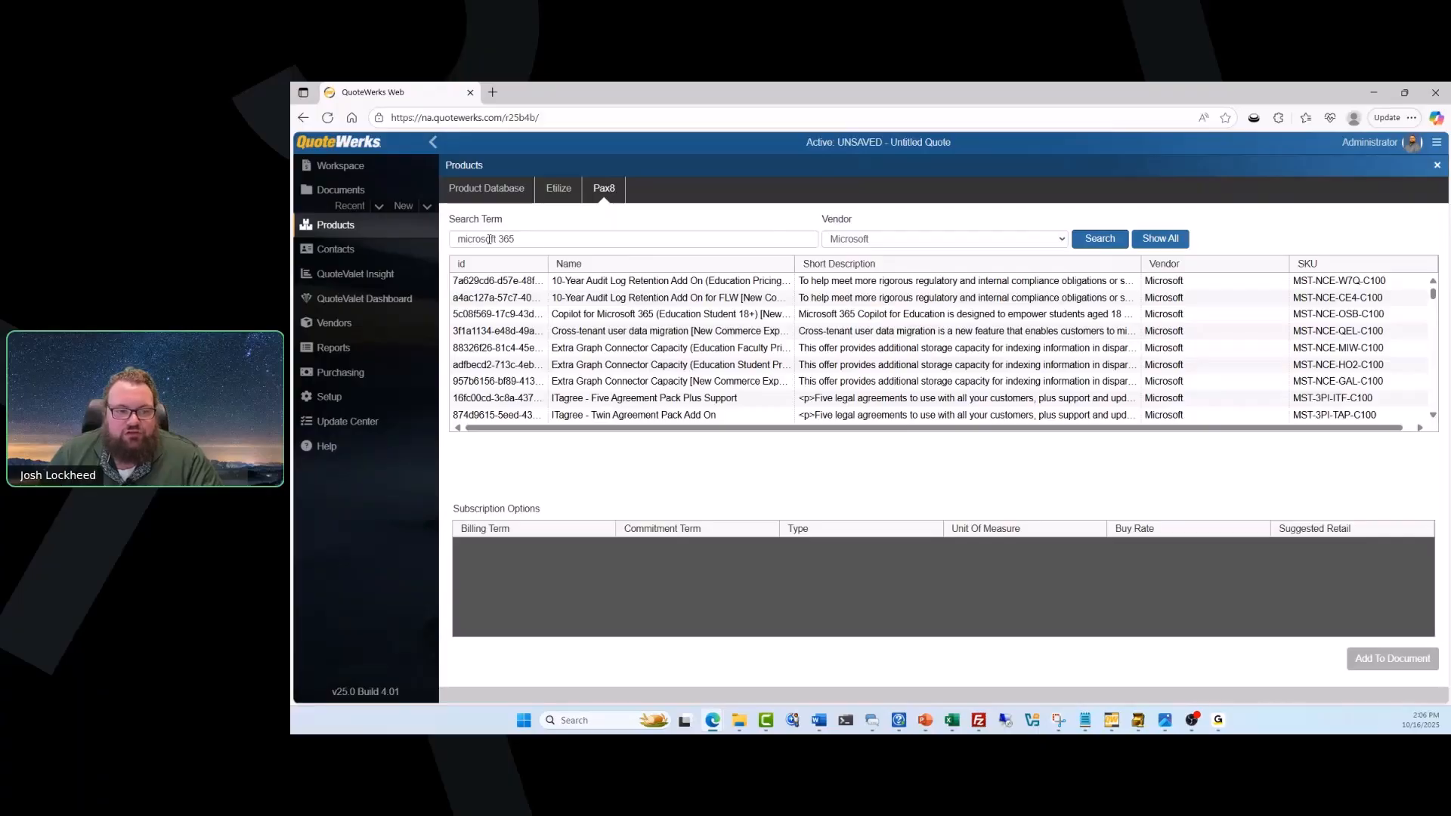
Select the Microsoft 365 Business Premium [New Commerce Experience] product with SKU MST-NCE-103-C100 and review its subscription options and pricing.
scroll(708, 344, down, 1)
scroll(708, 345, down, 10)
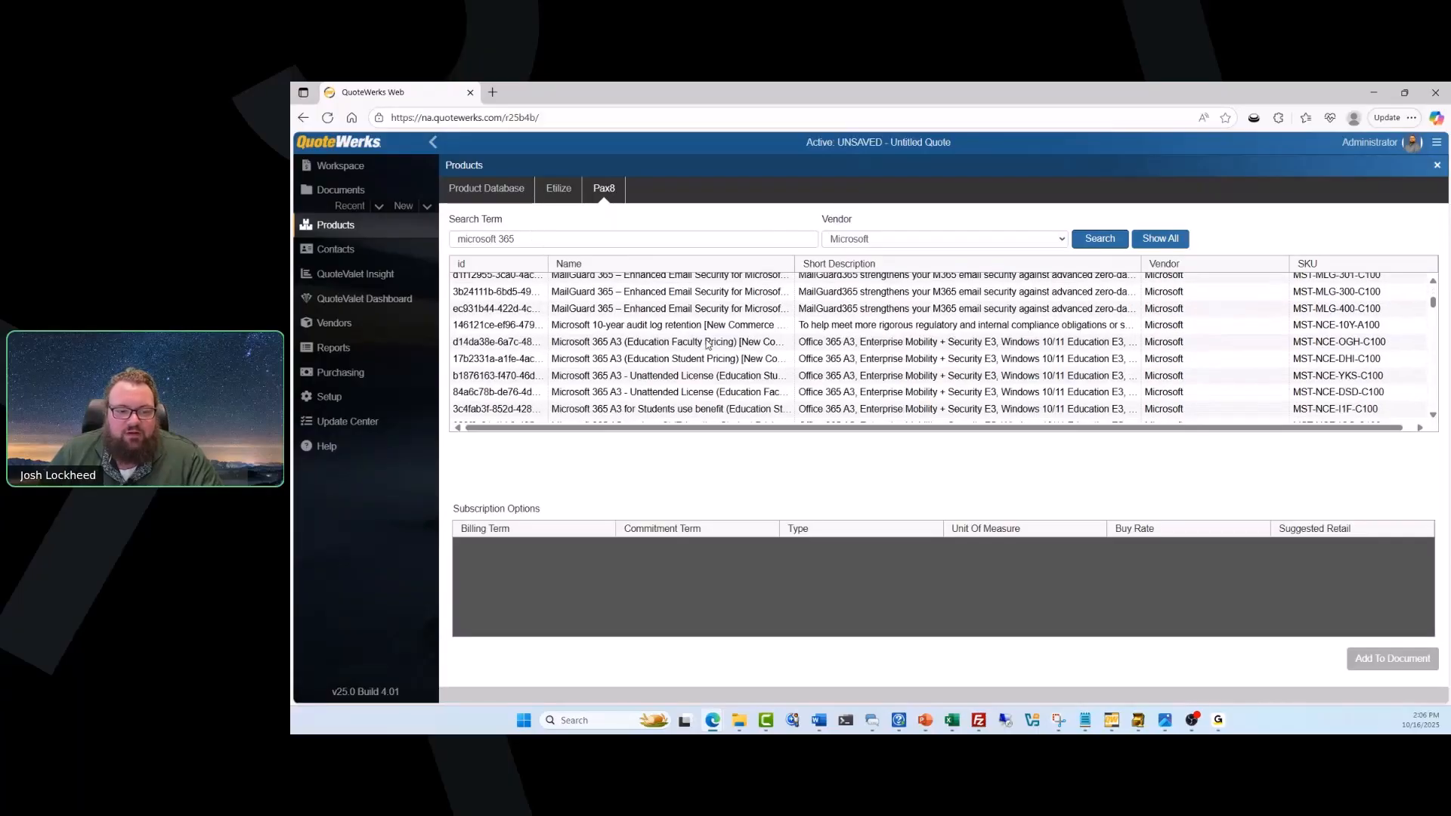
scroll(708, 344, down, 10)
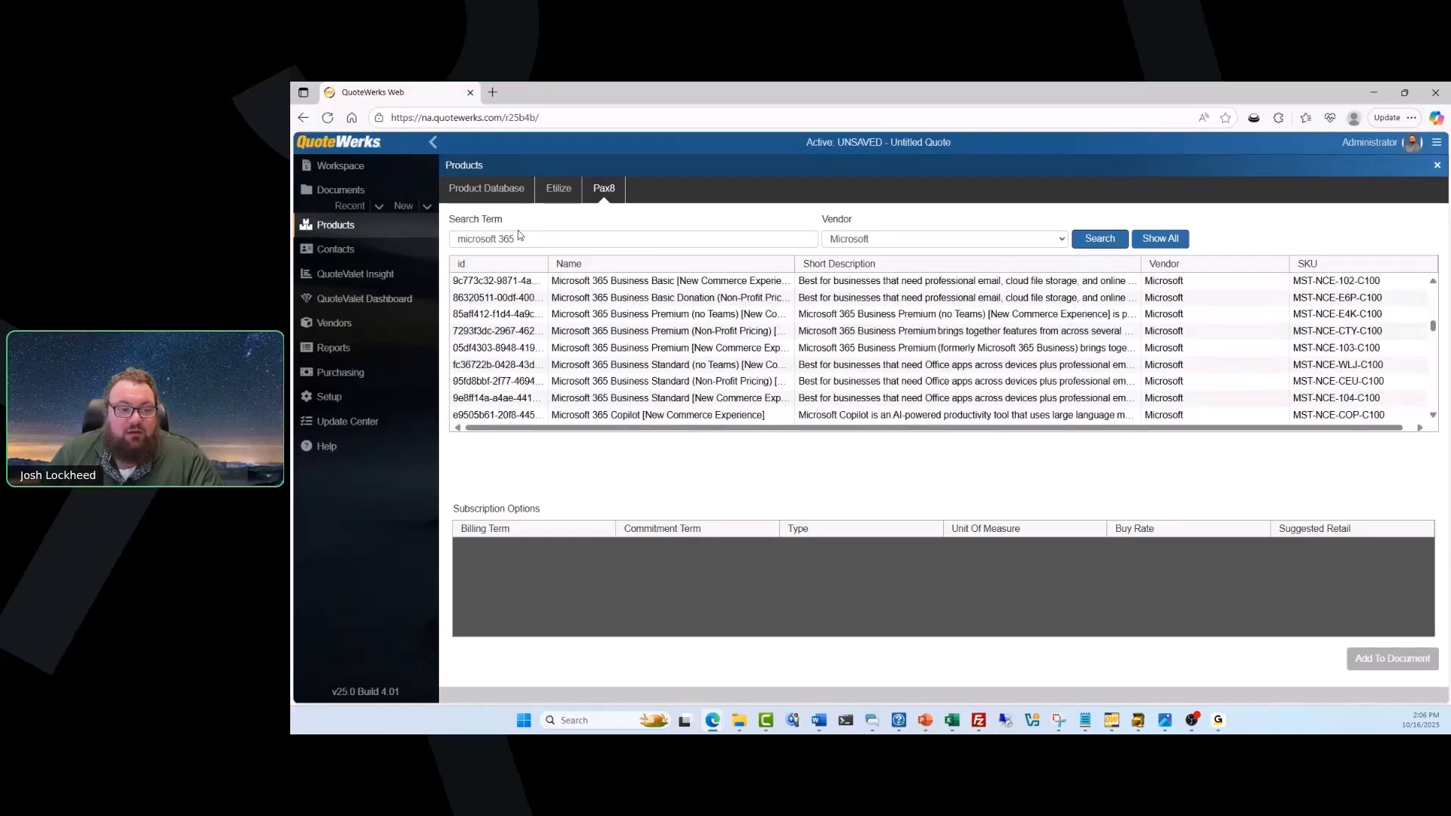
click(583, 349)
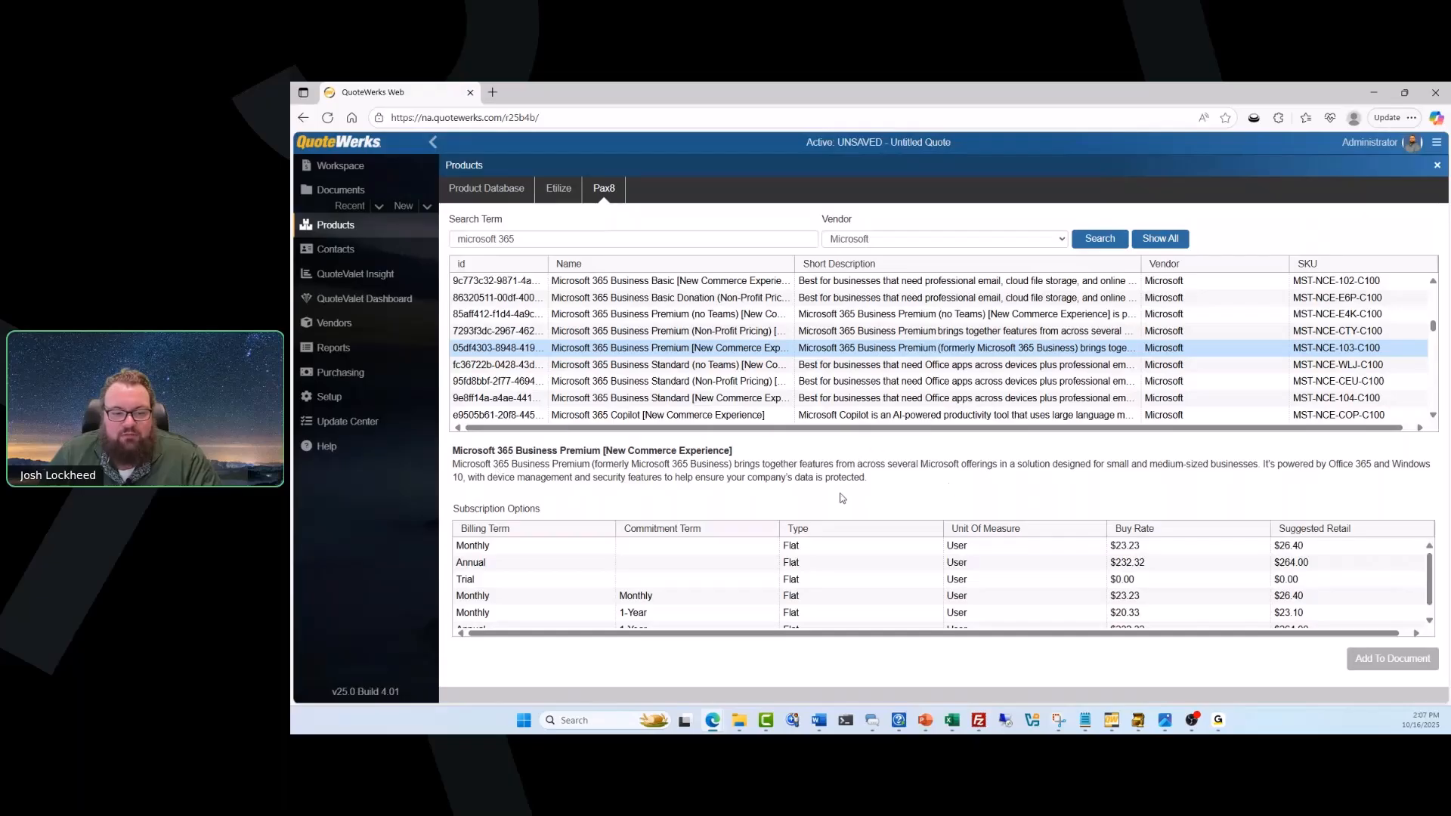
scroll(733, 571, down, 1)
scroll(733, 568, up, 1)
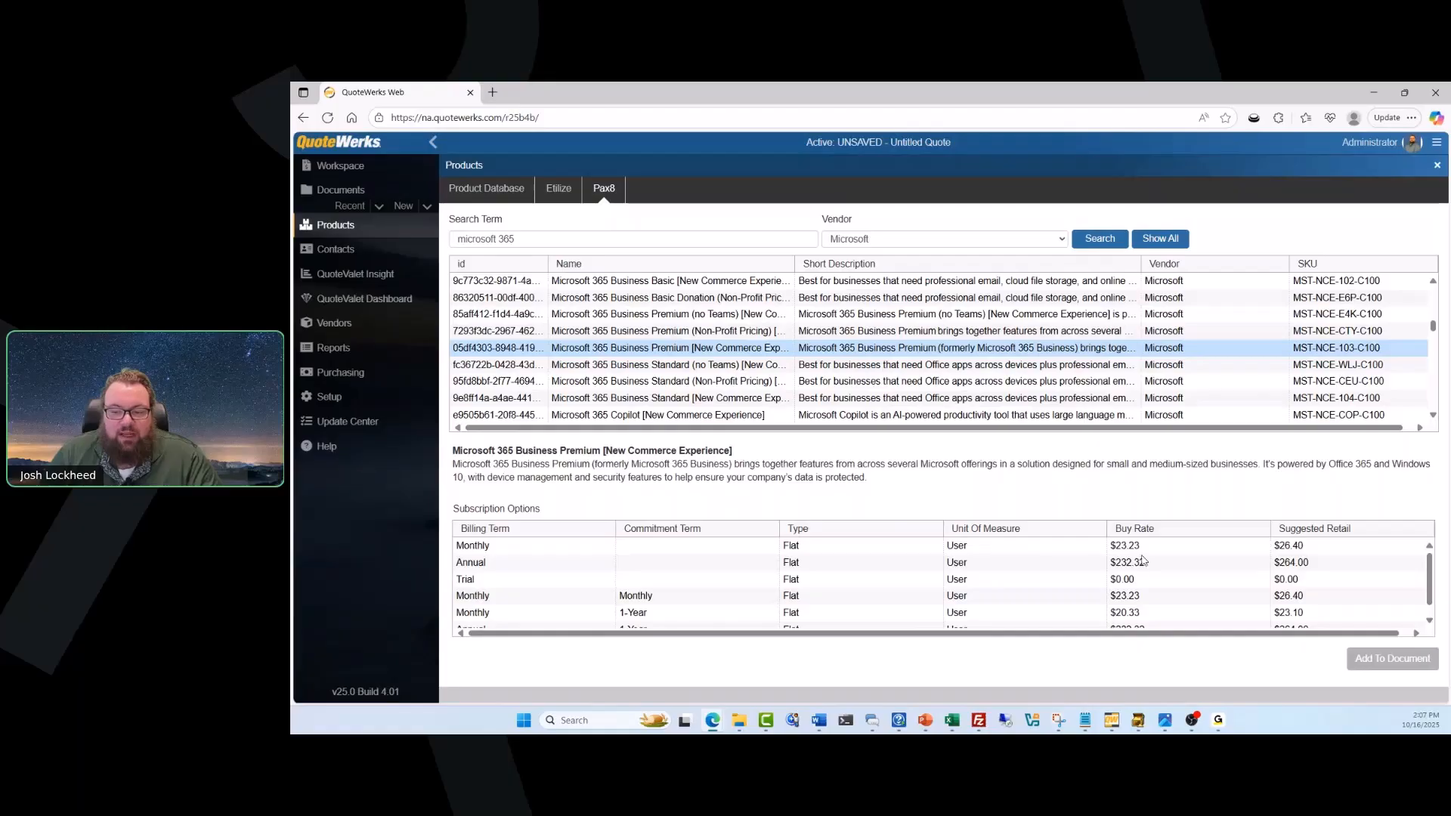
scroll(1144, 574, down, 1)
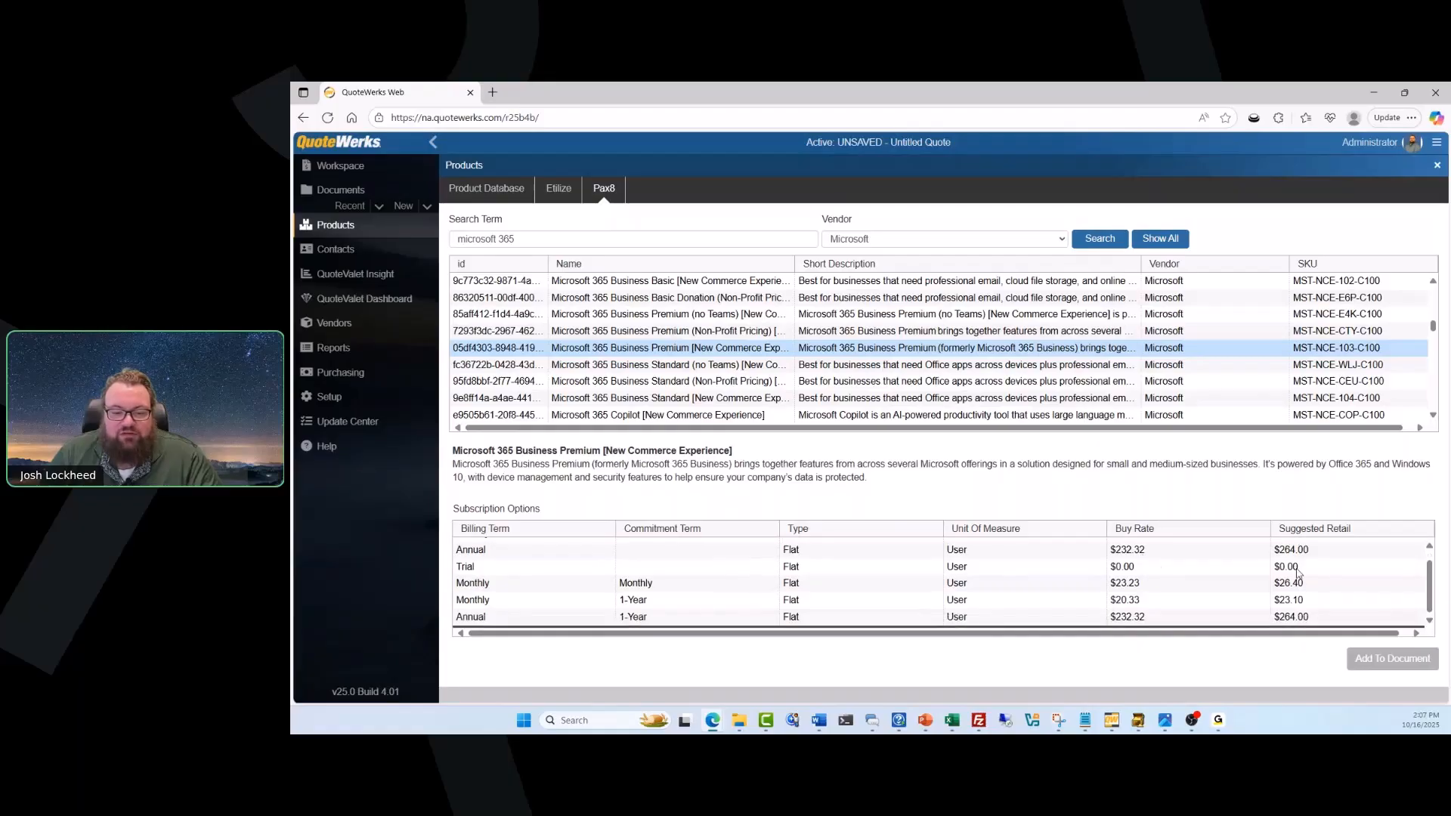
scroll(1293, 573, up, 1)
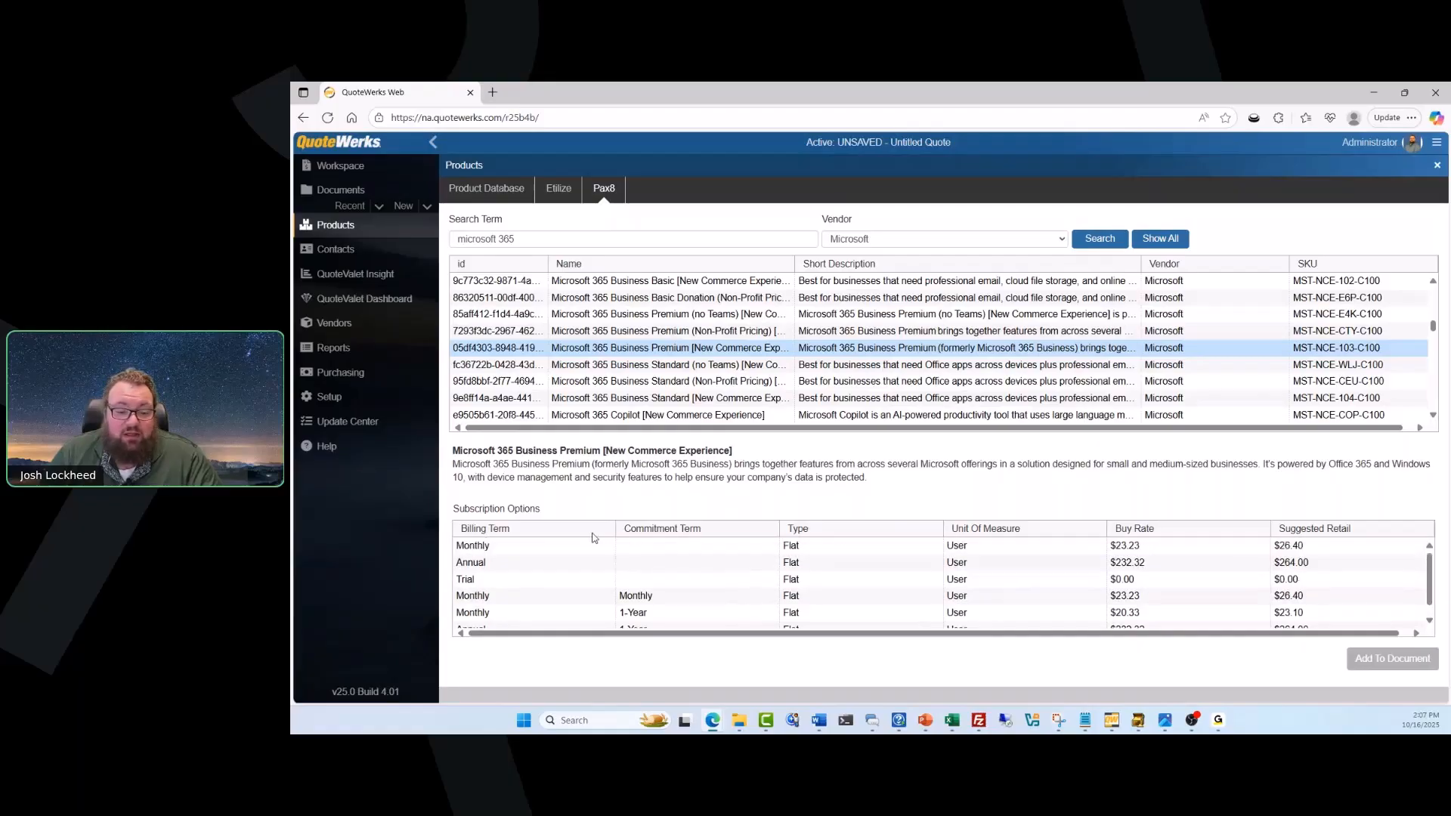
scroll(514, 593, down, 1)
scroll(514, 595, up, 1)
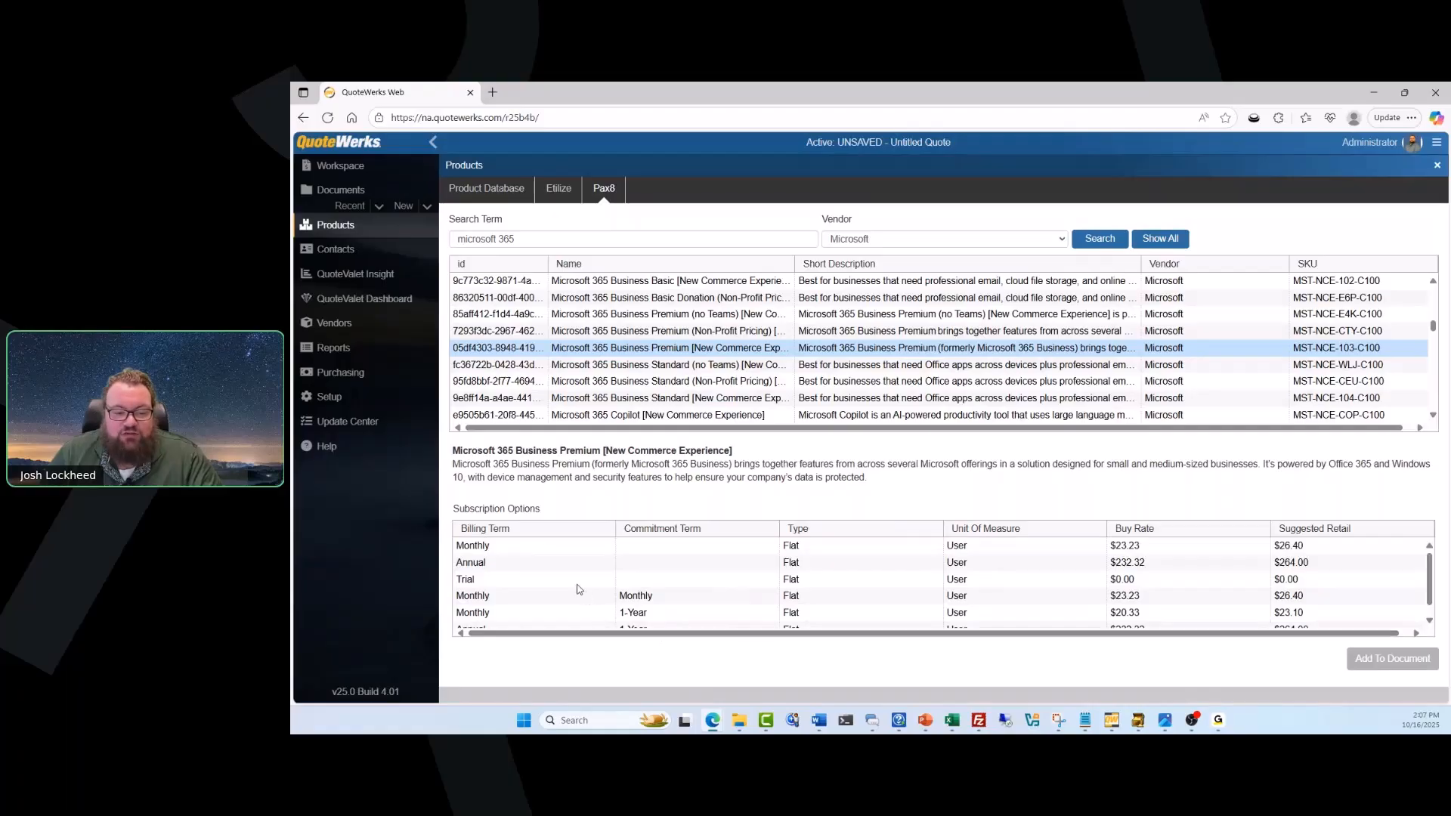
scroll(578, 589, down, 1)
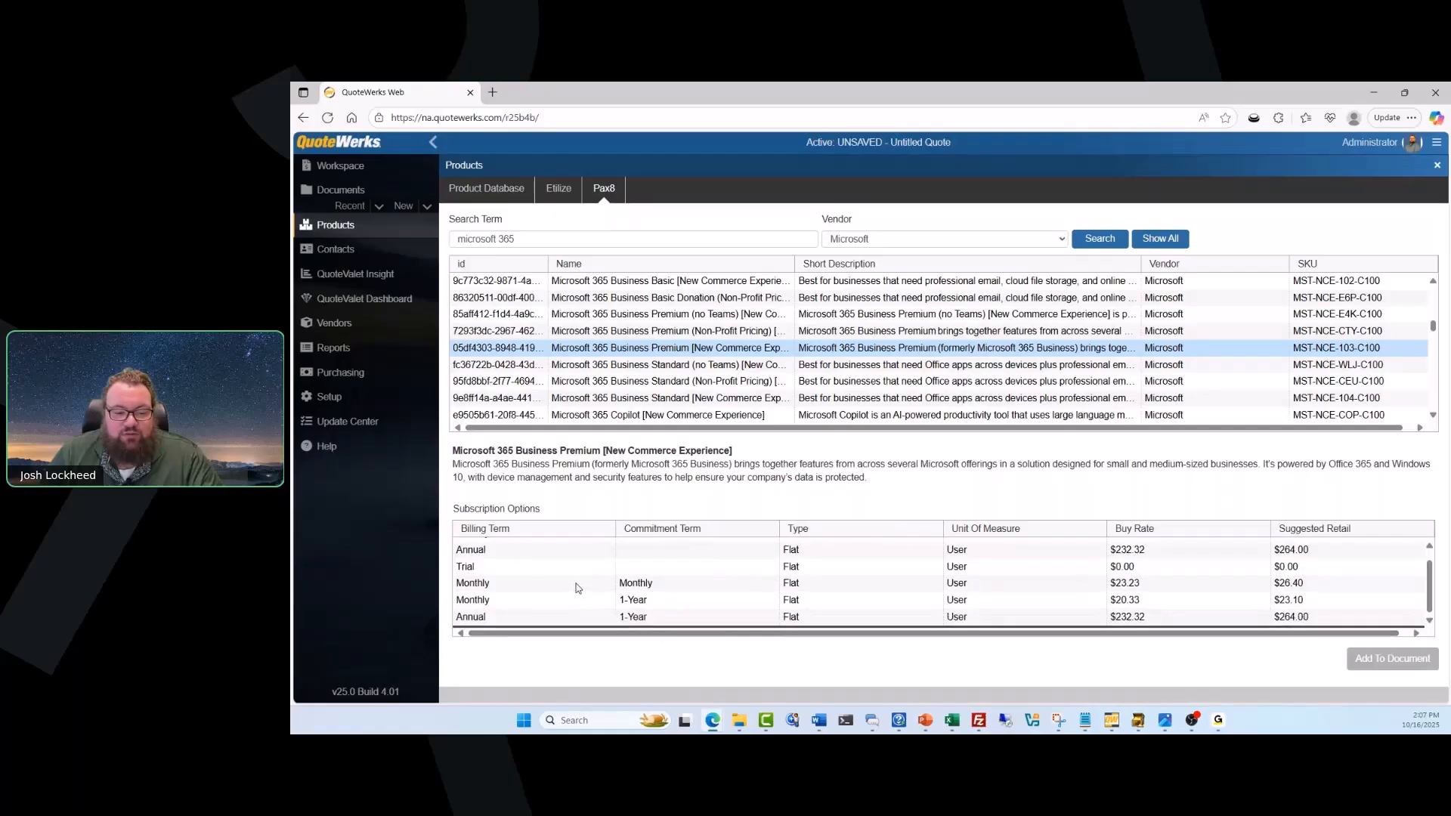
Add the subscription option with monthly billing and a 1-Year commitment to the document and return to the quote.
click(527, 605)
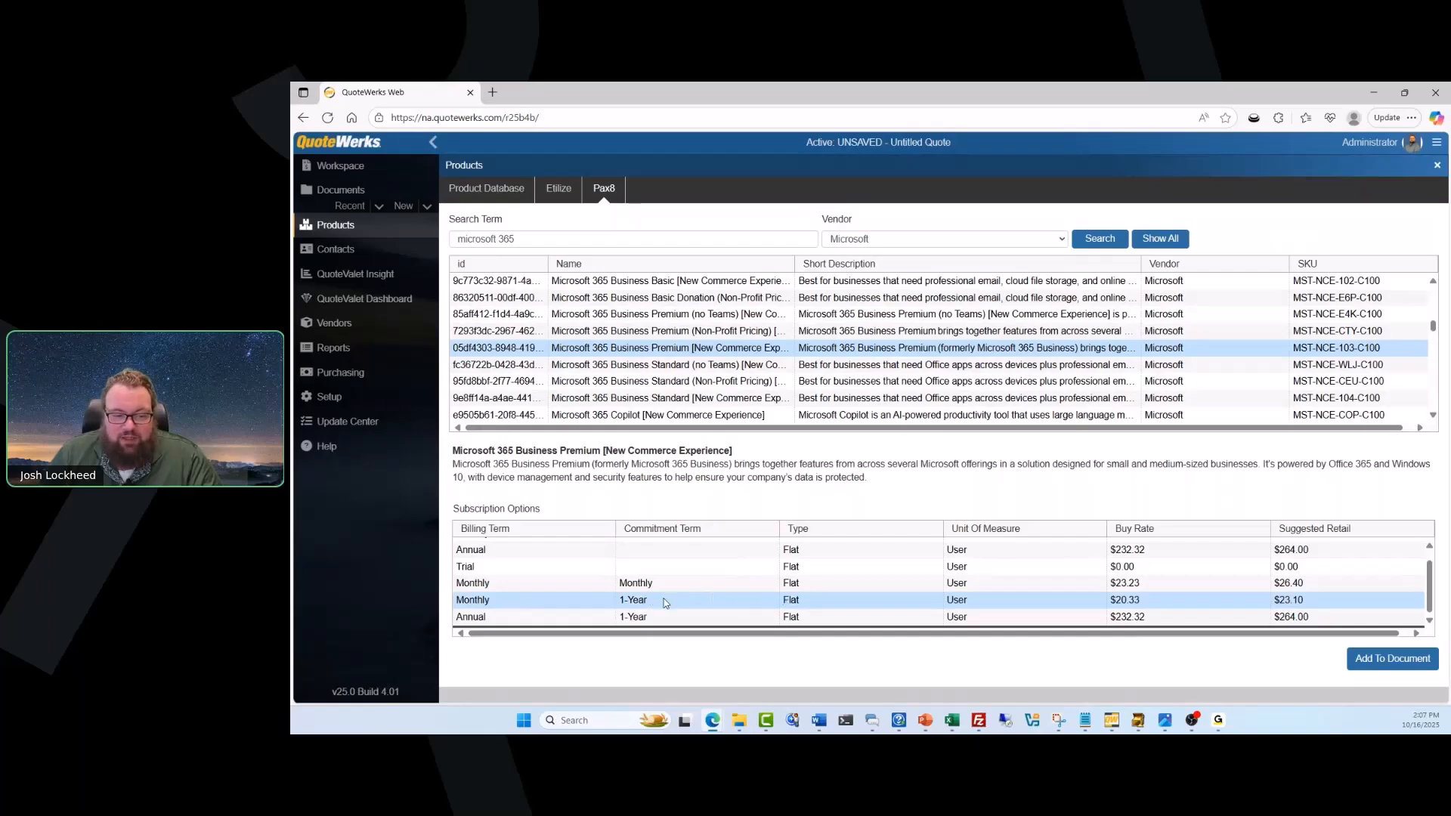
click(1409, 660)
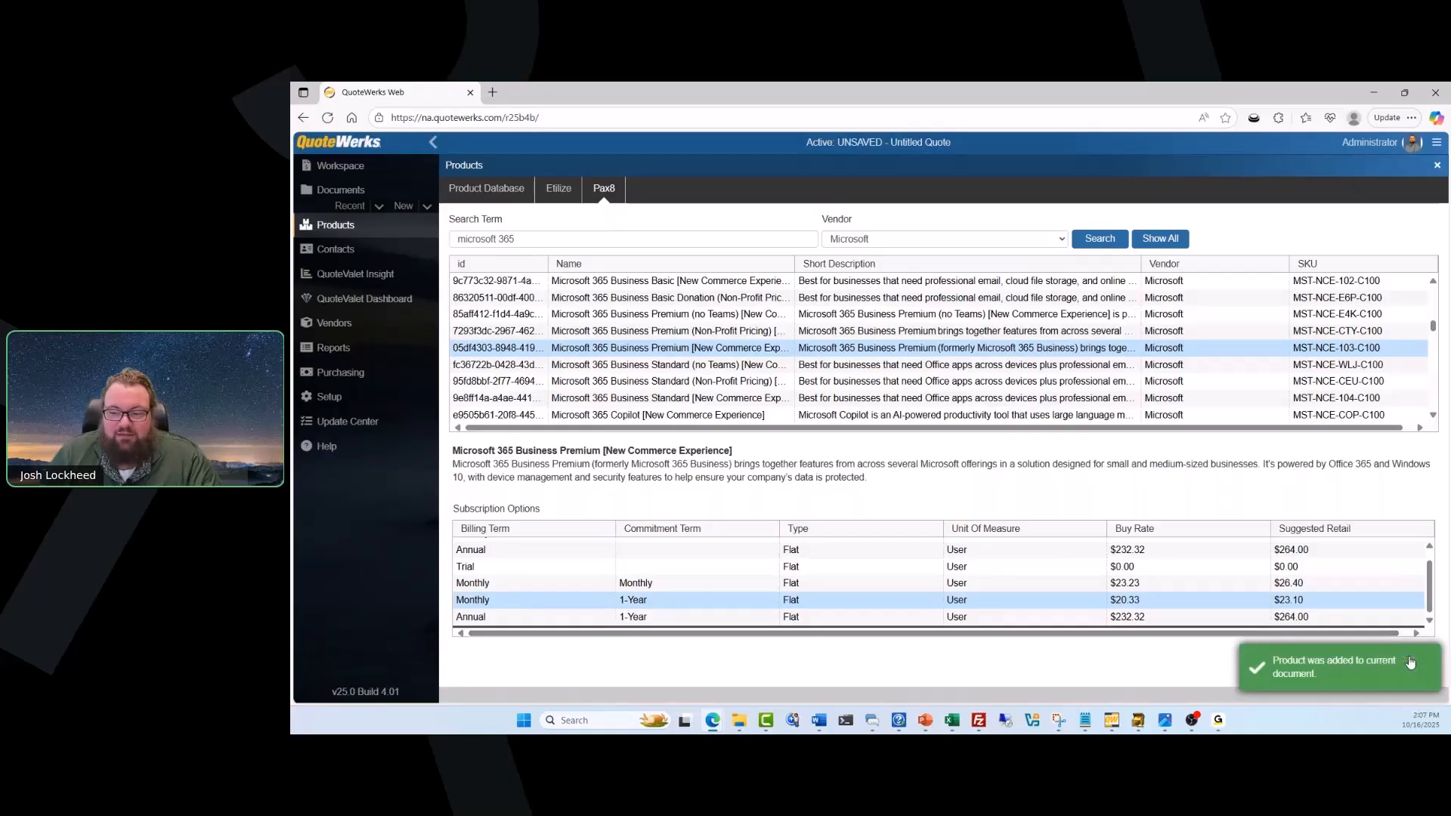
click(1436, 167)
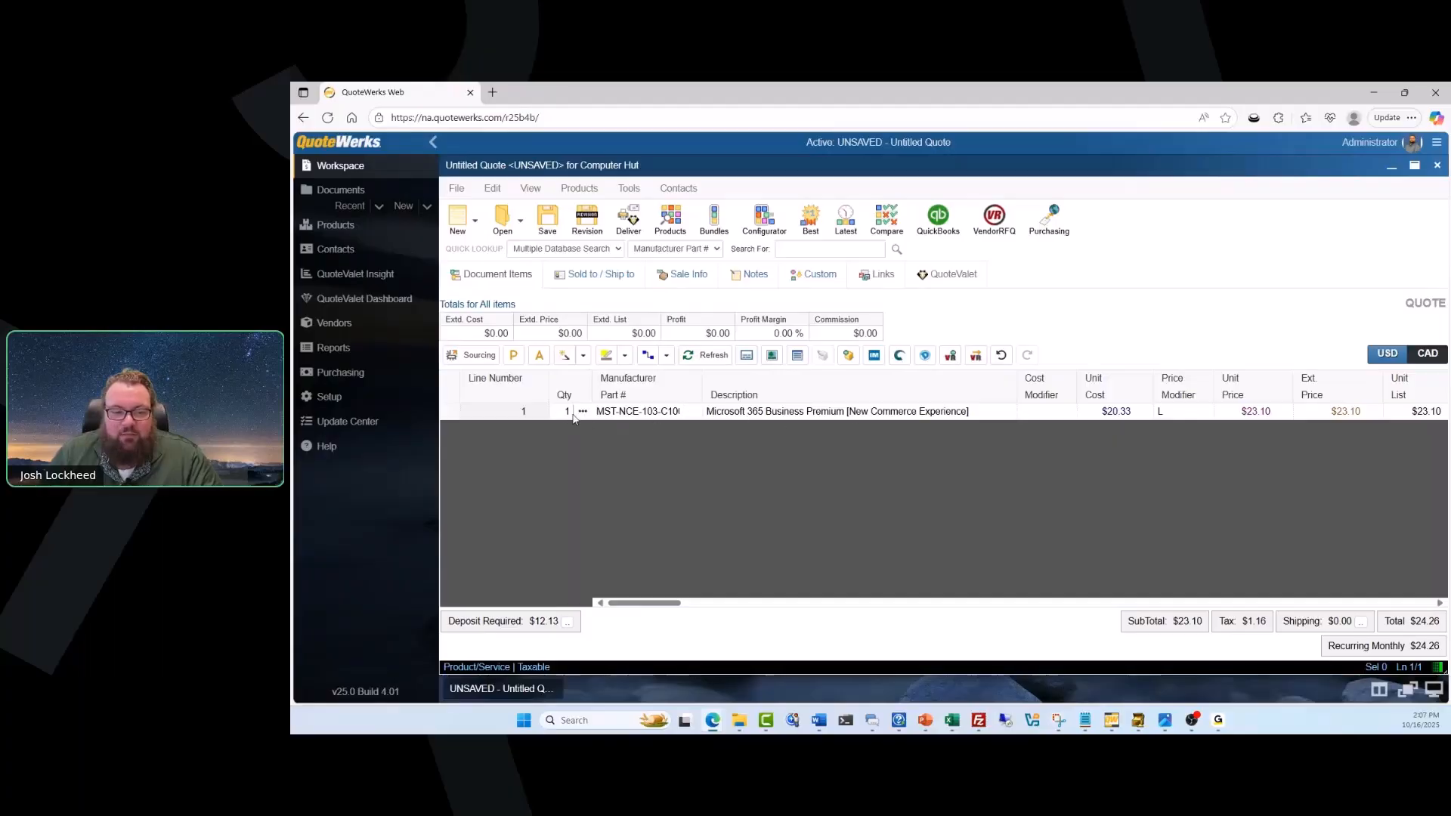
Set the Microsoft 365 Business Premium line's quantity to 50 and its price modifier to M20 (20% markup).
click(567, 413)
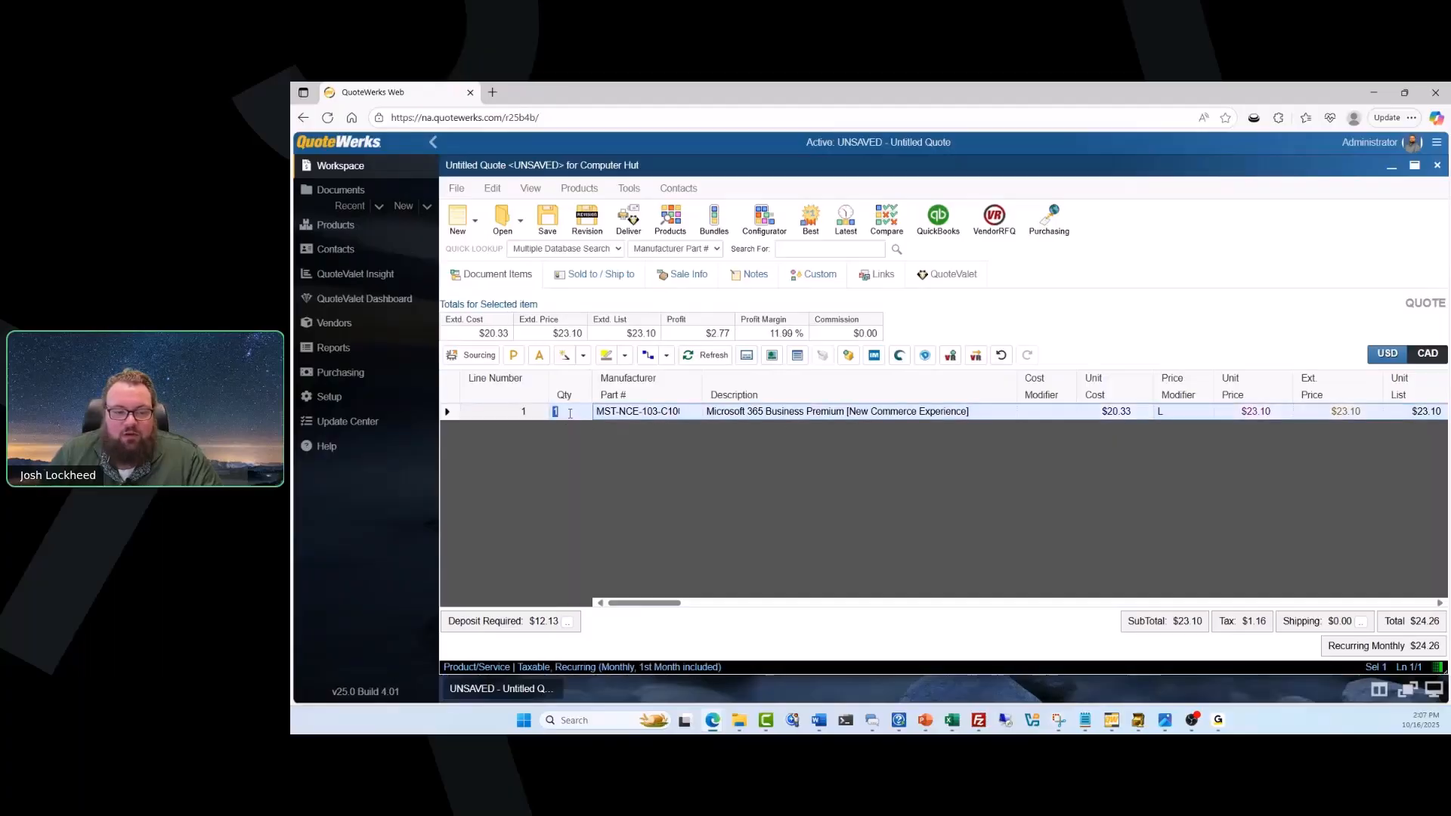
text(50)
click(617, 427)
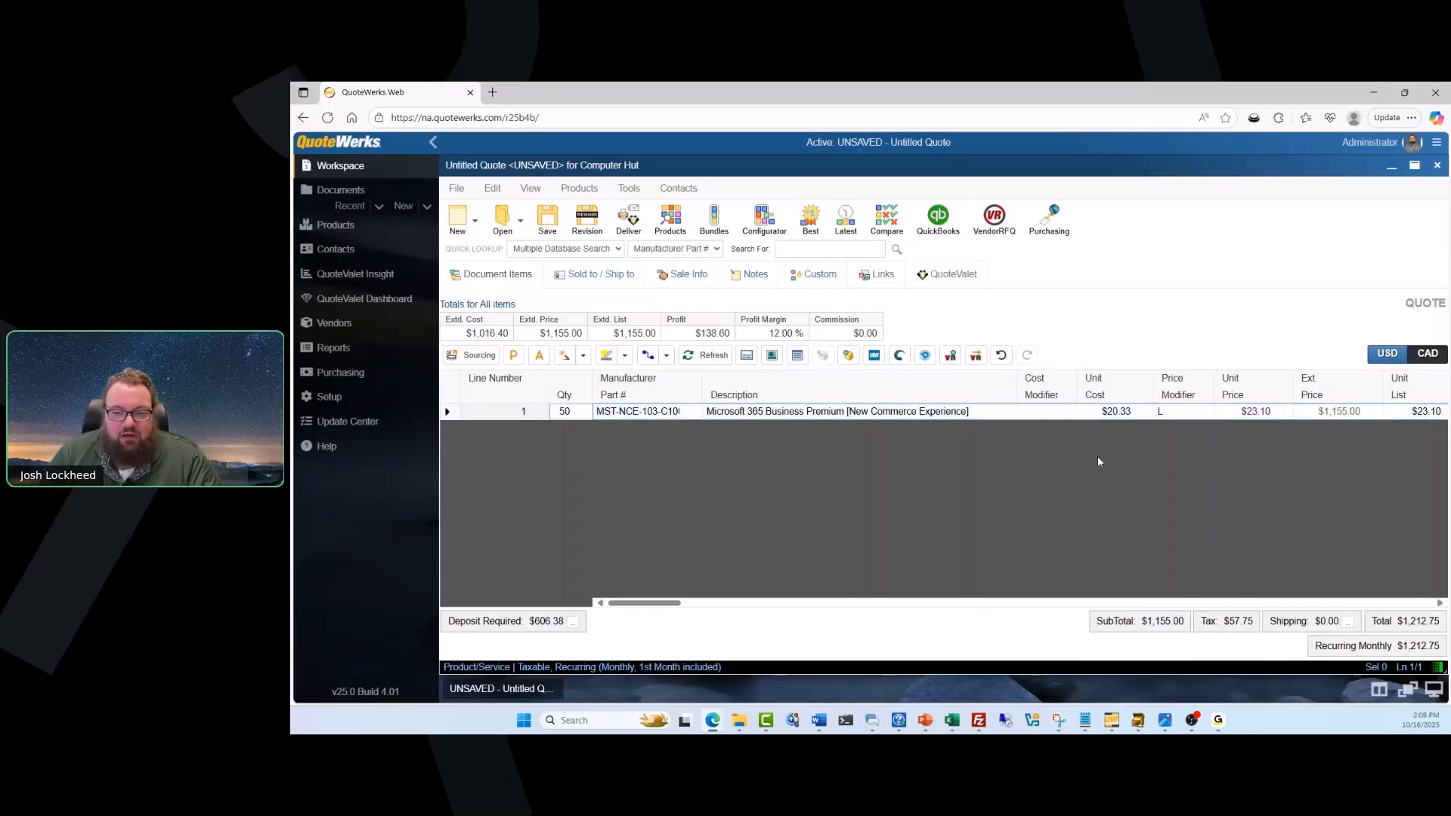
click(1167, 412)
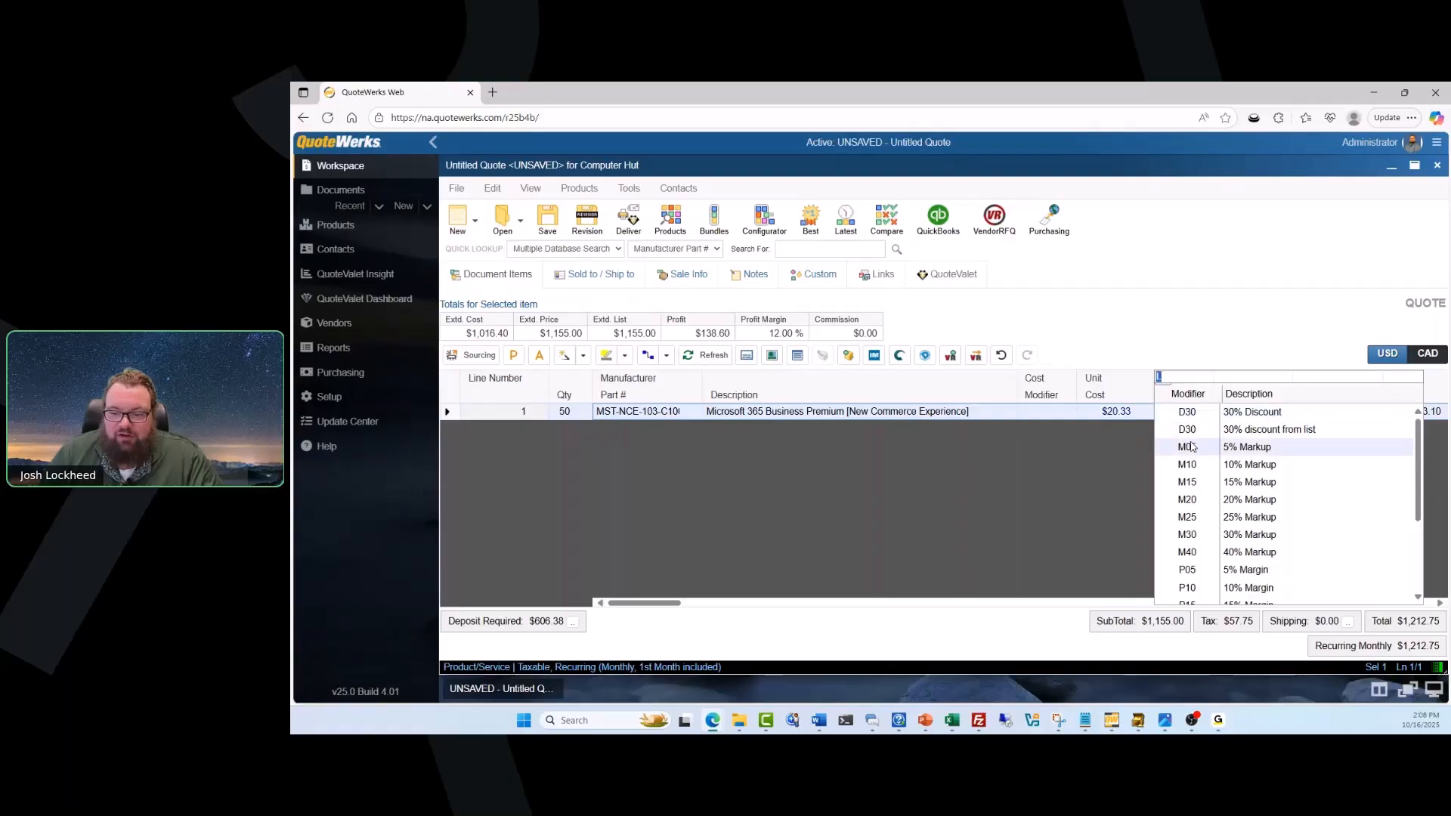
click(1183, 499)
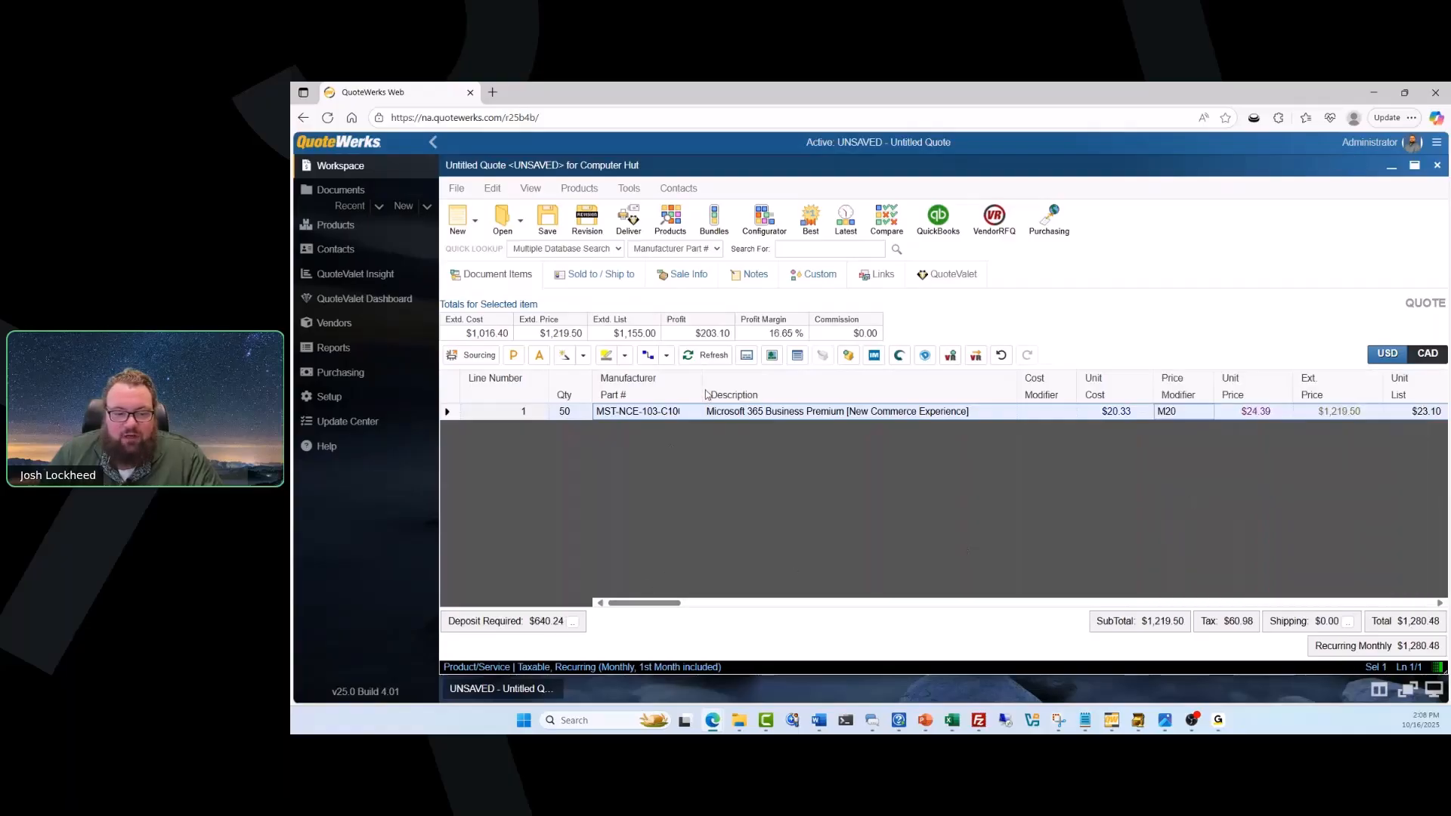
Widen the Manufacturer Part # column to read the full part number, and check the line's vendor and CustomMemo01 description.
drag(701, 389, 771, 384)
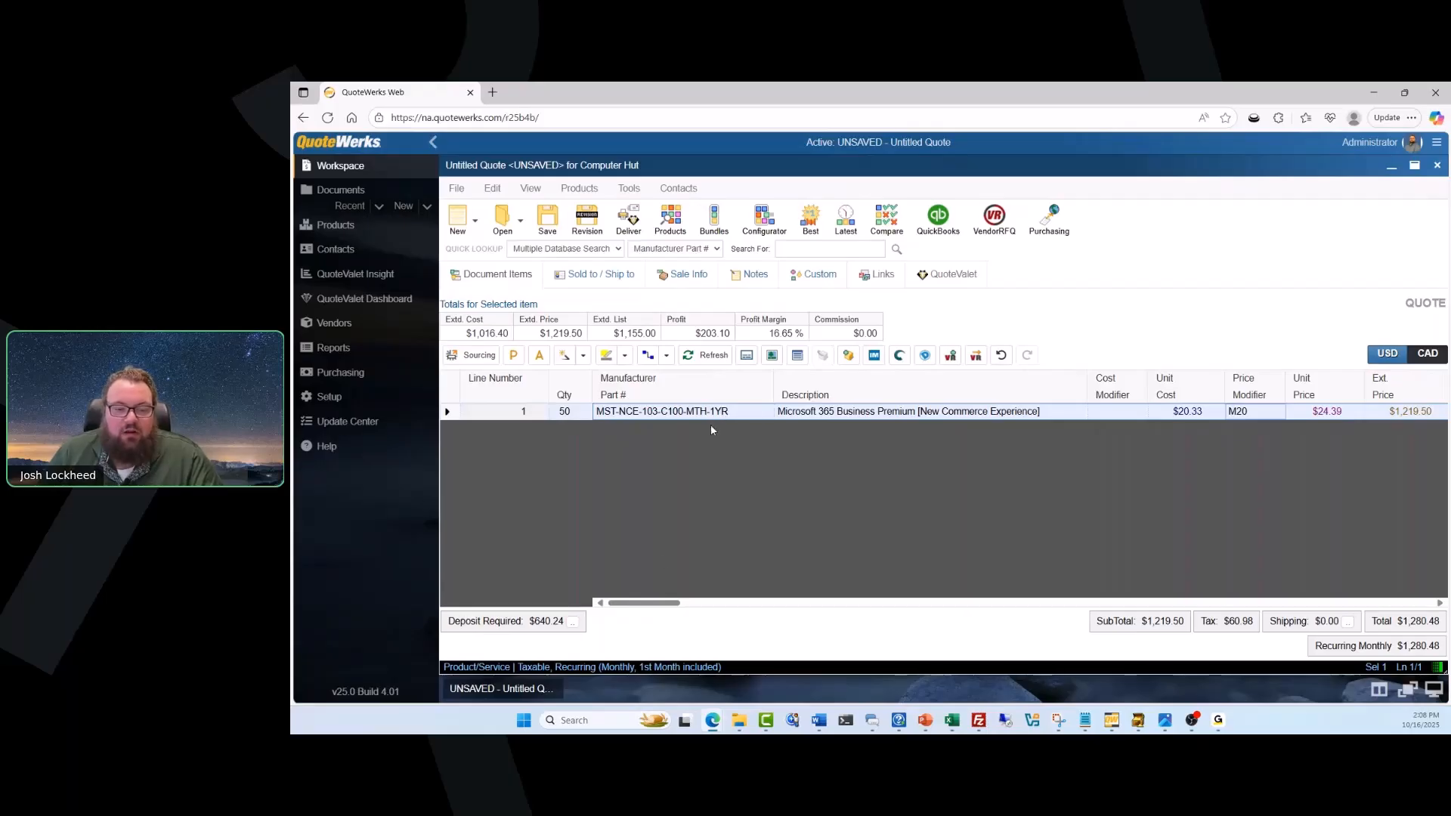
drag(640, 605, 732, 597)
double_click(825, 412)
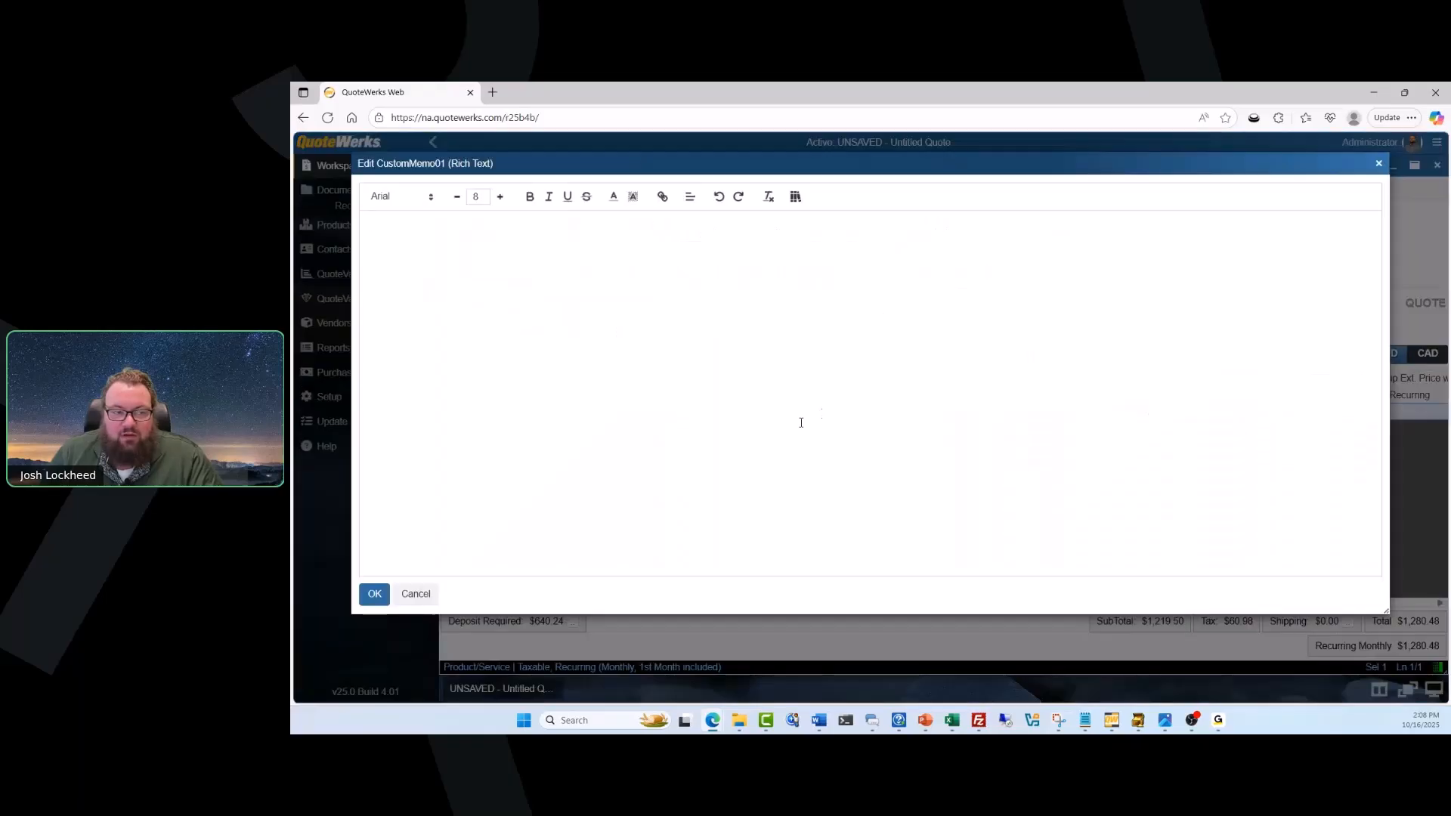
click(1378, 164)
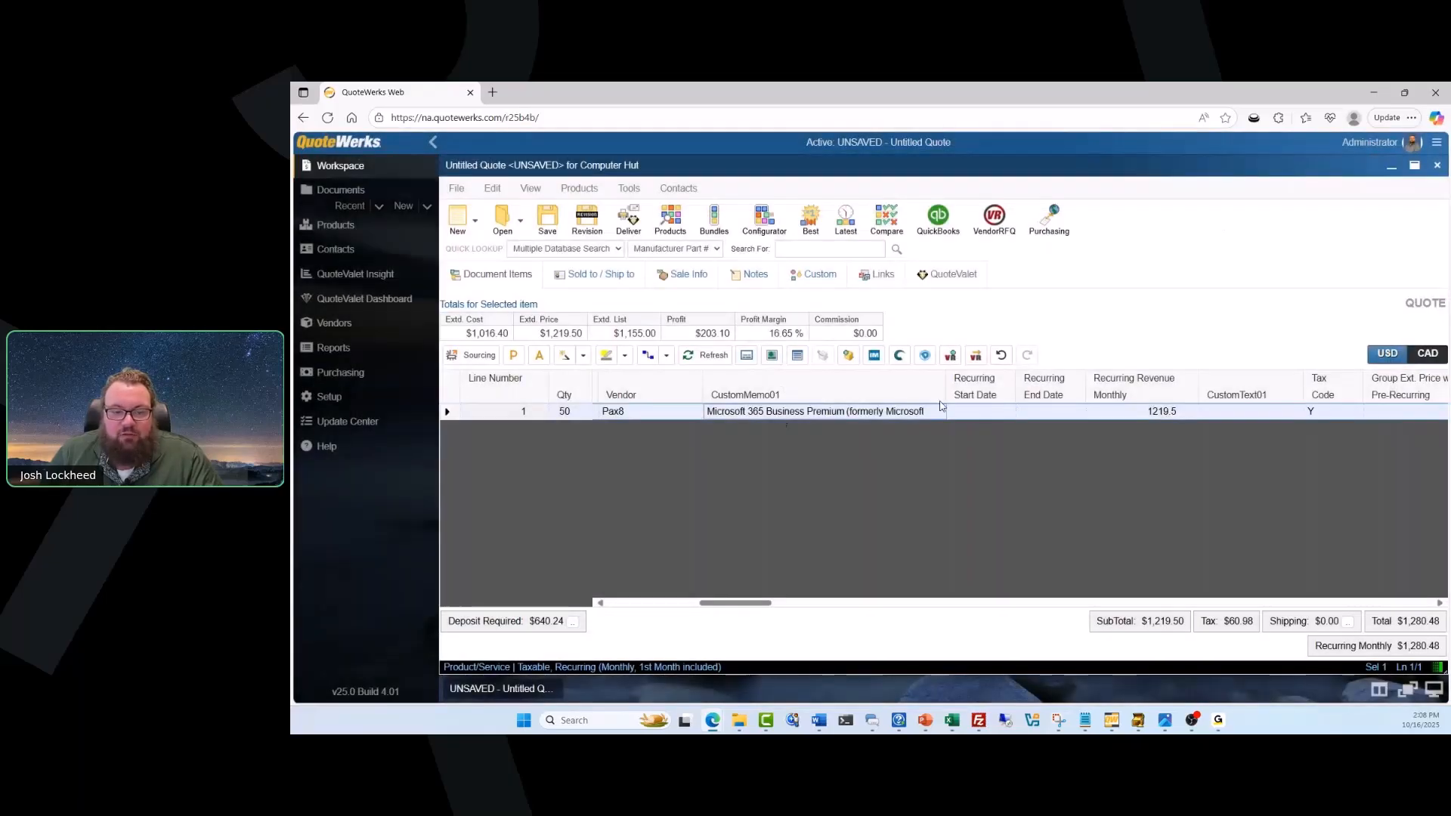
mouse_move(946, 386)
mouse_down()
mouse_move(1043, 387)
mouse_move(921, 391)
mouse_up()
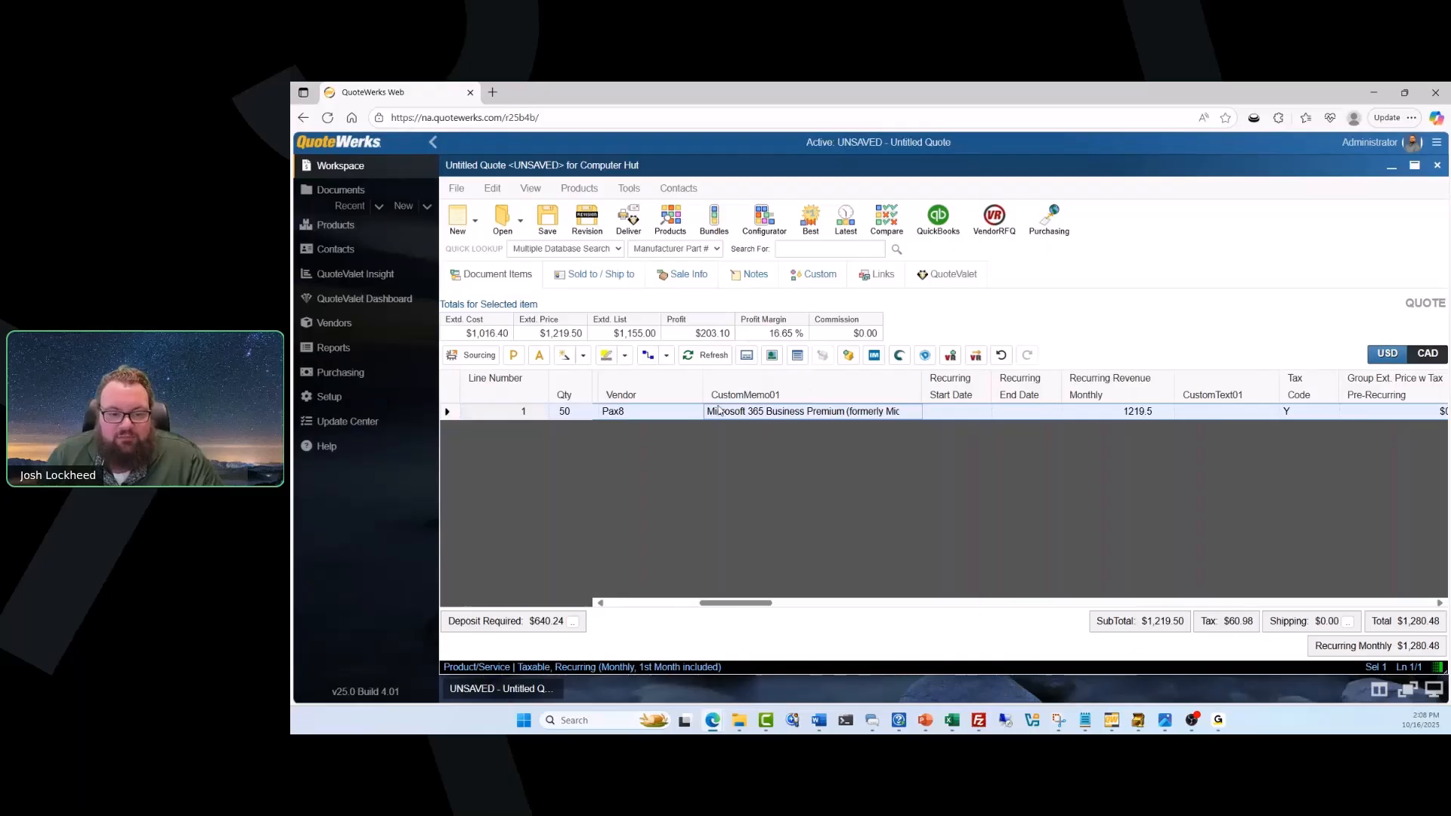
drag(715, 602, 603, 602)
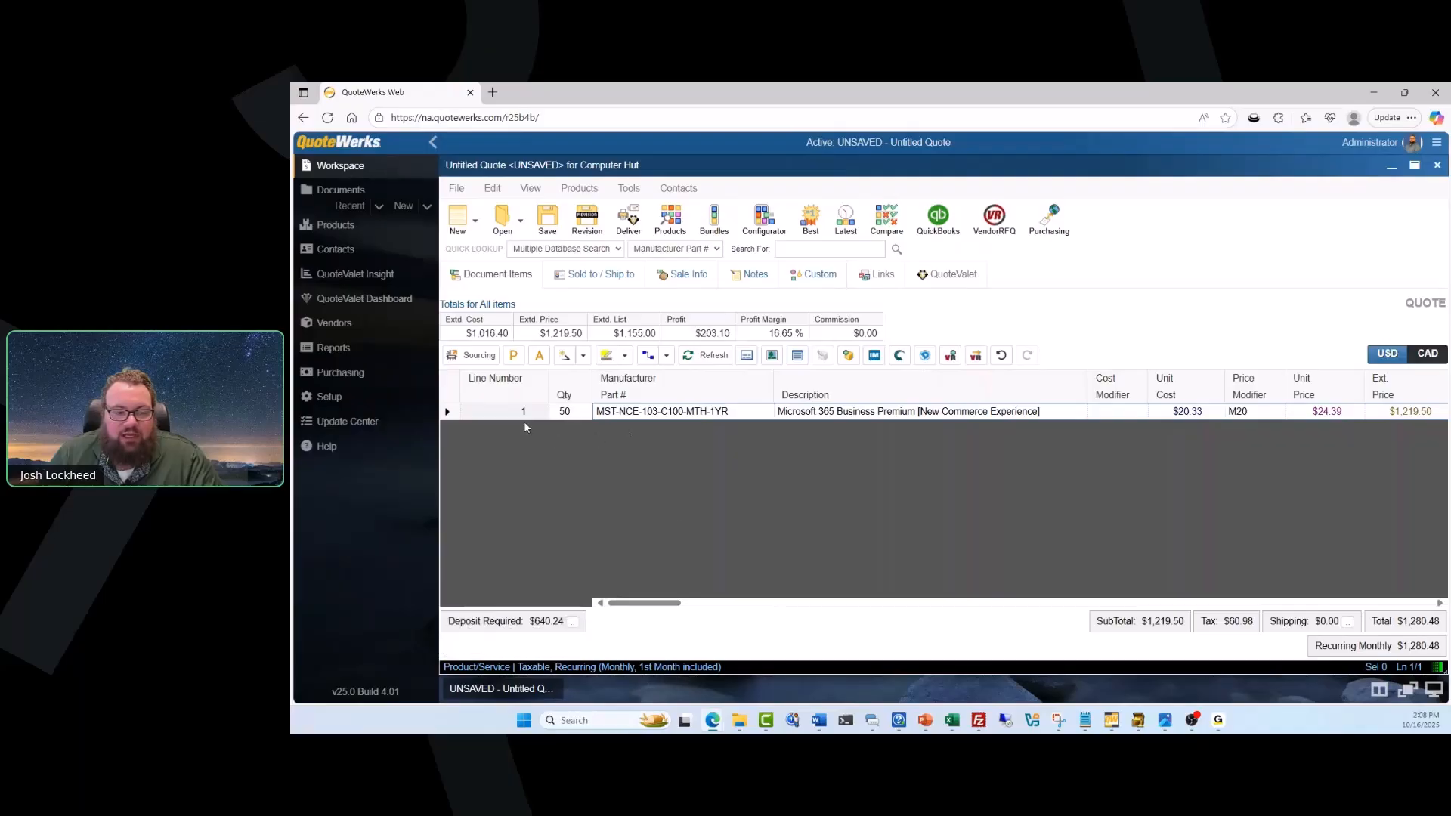
Review the recurring billing settings in the line attributes of the Microsoft 365 Business Premium item and accept them.
right_click(451, 408)
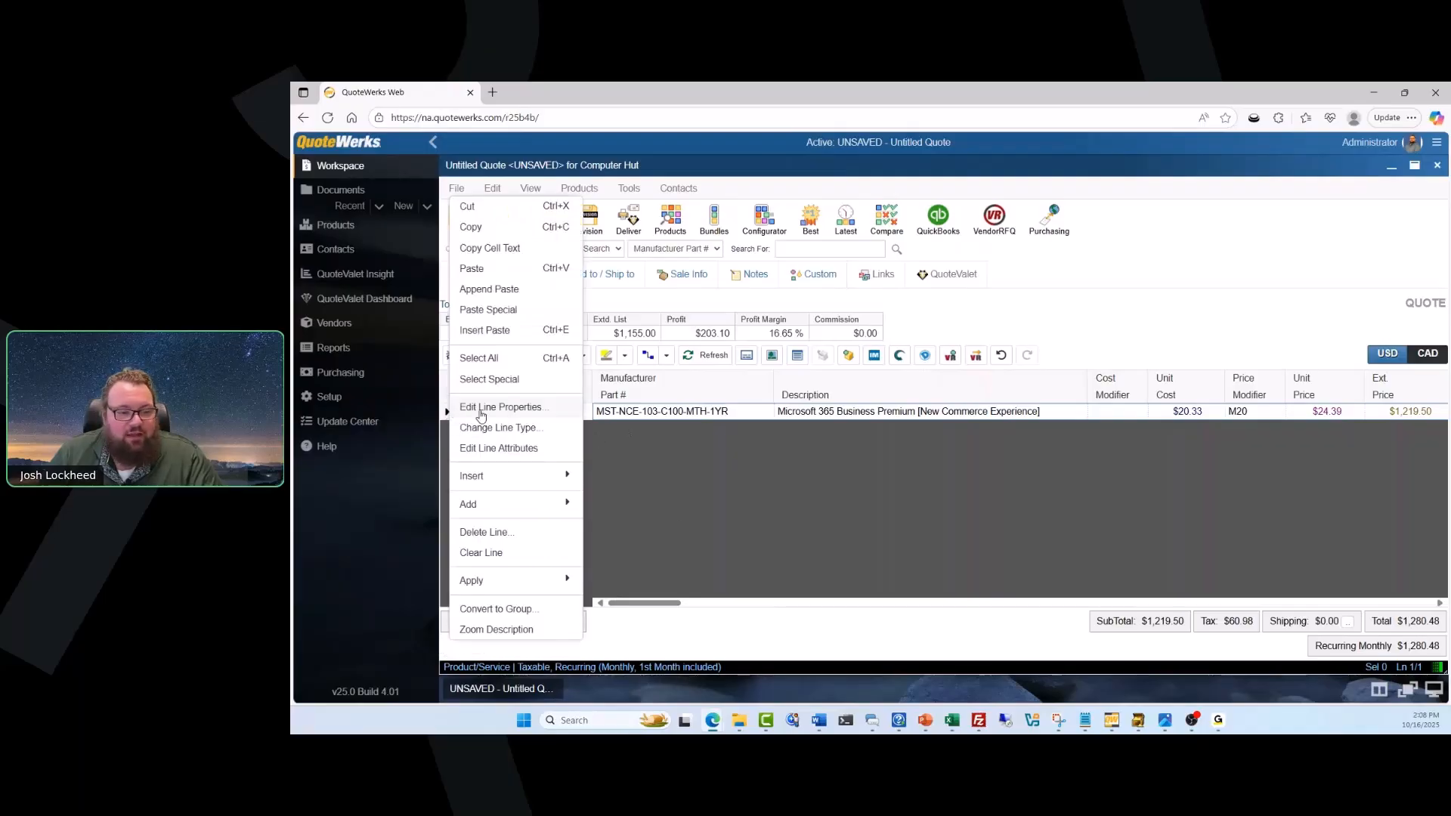
click(500, 447)
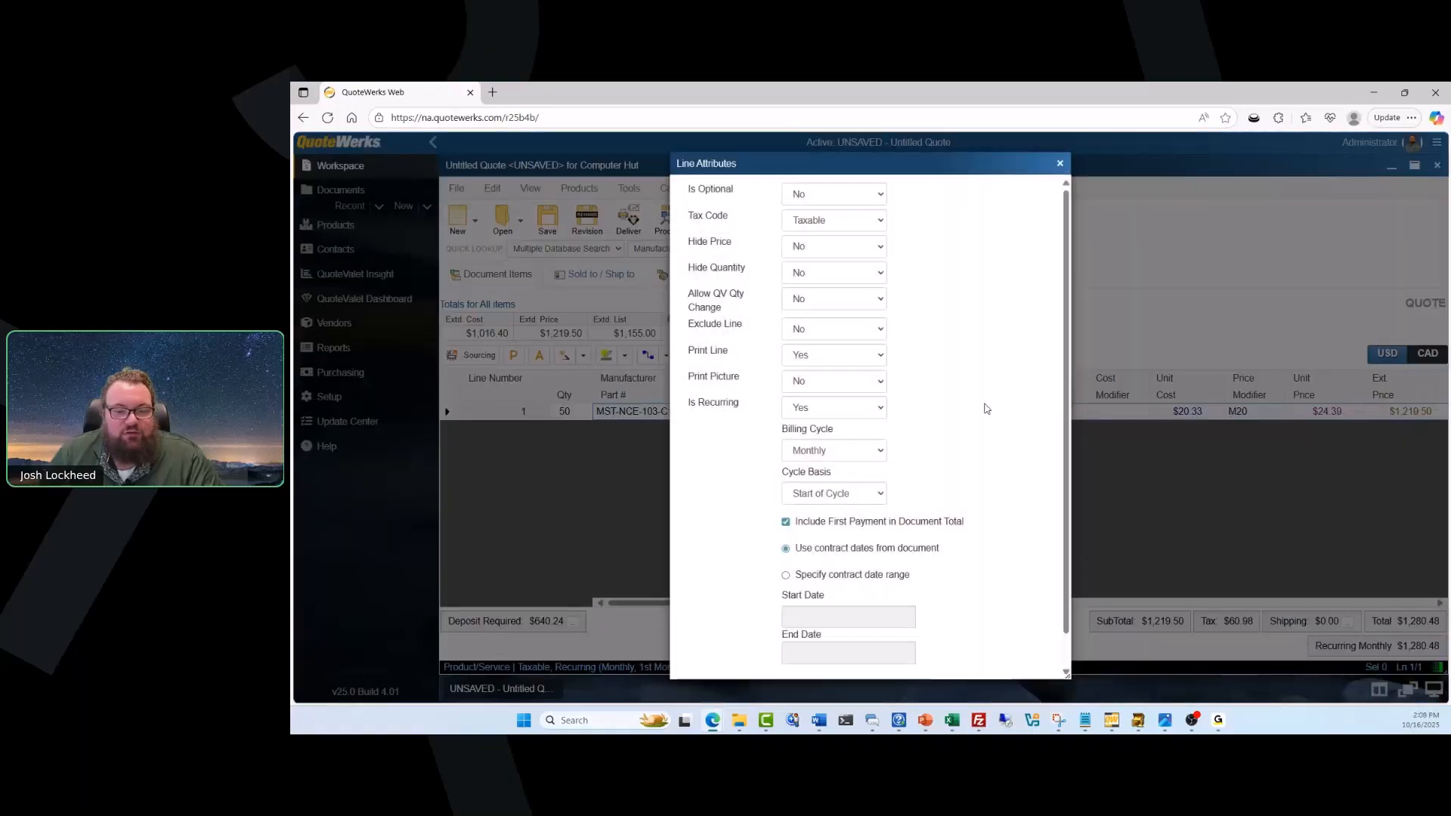
scroll(963, 403, down, 1)
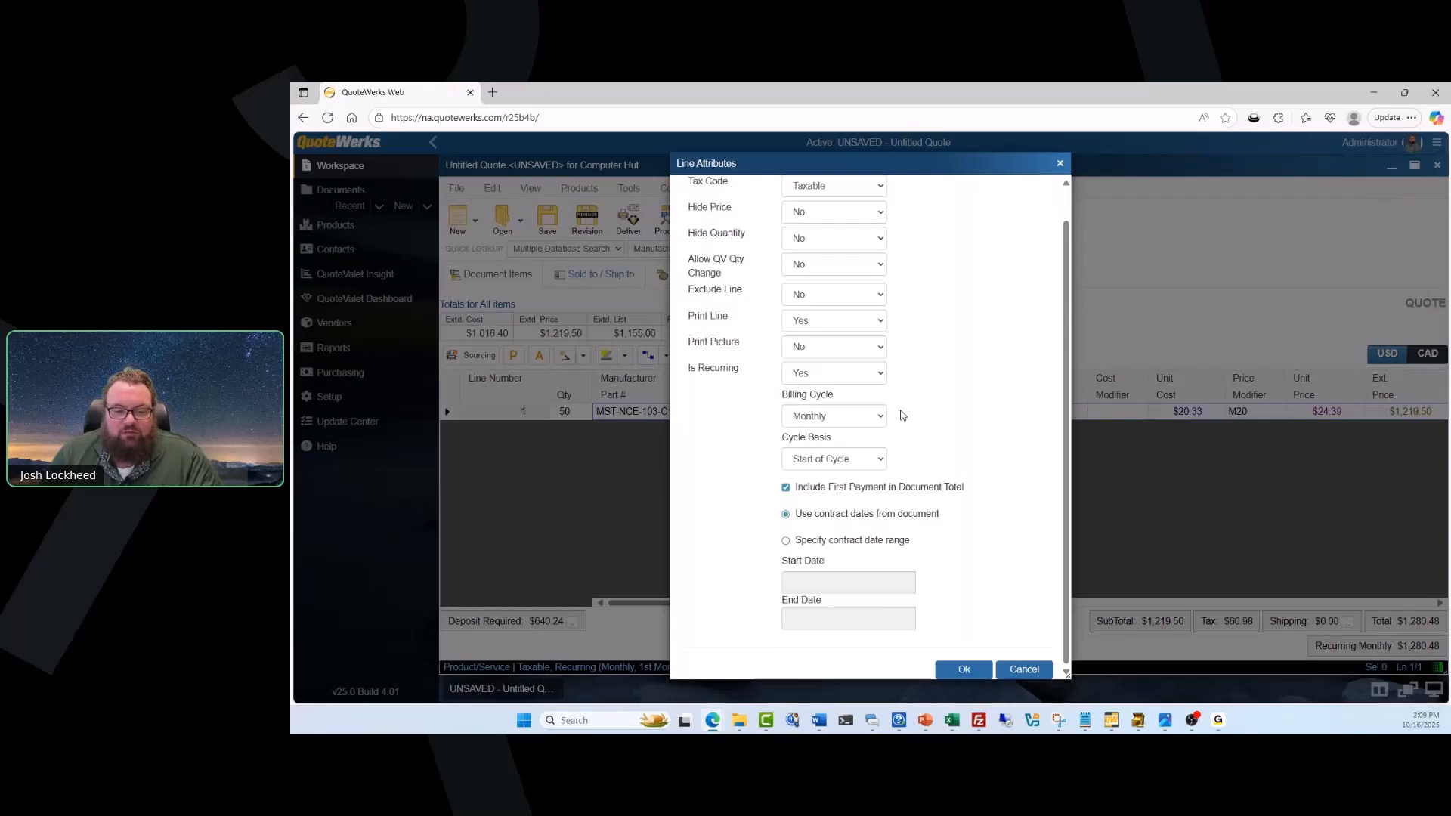
click(963, 670)
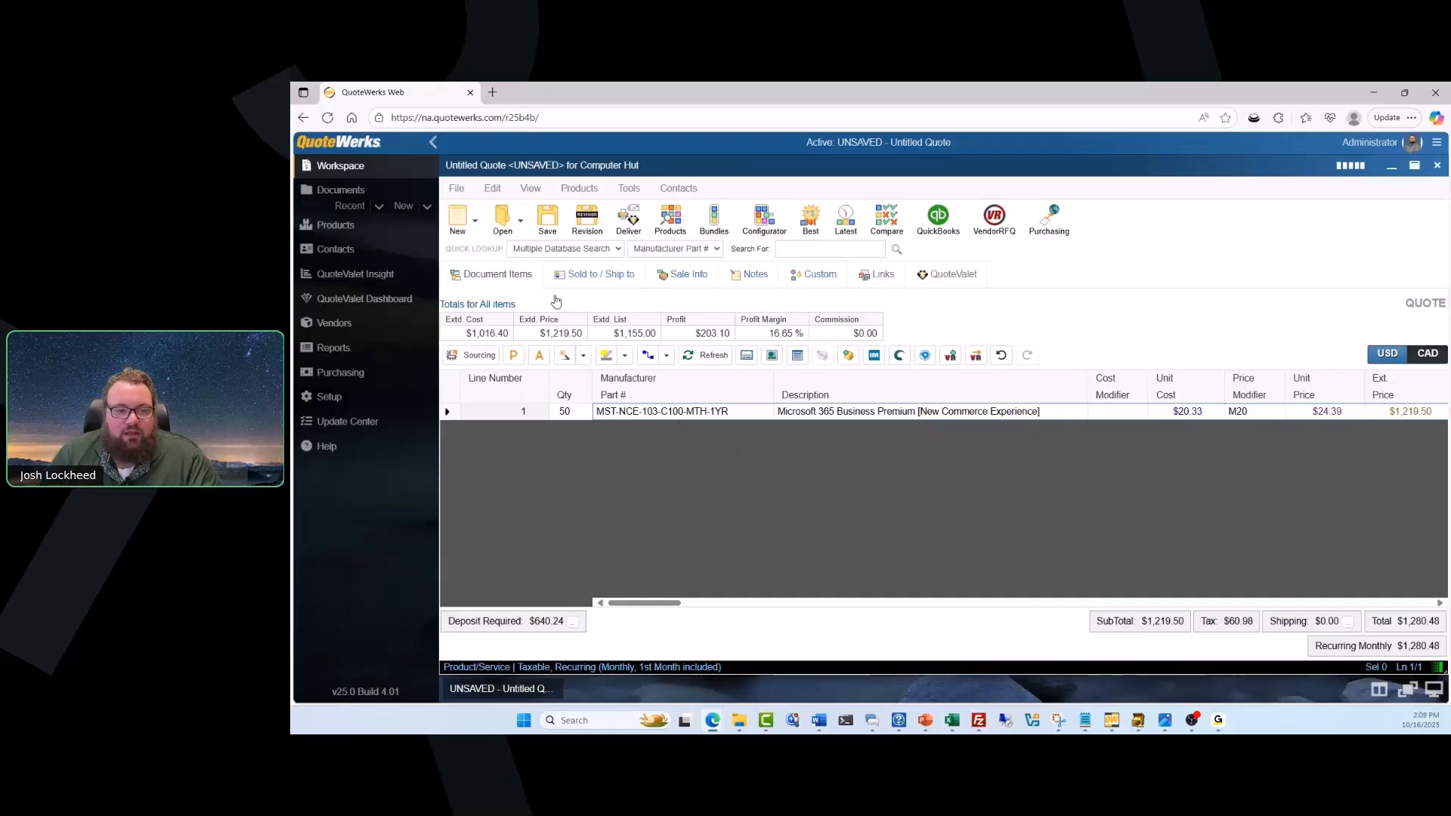
Save the quote as "Computer Hut - October 16, 2025" without a ConnectWise follow-up activity, moving the contact manager links to the new document number.
click(549, 219)
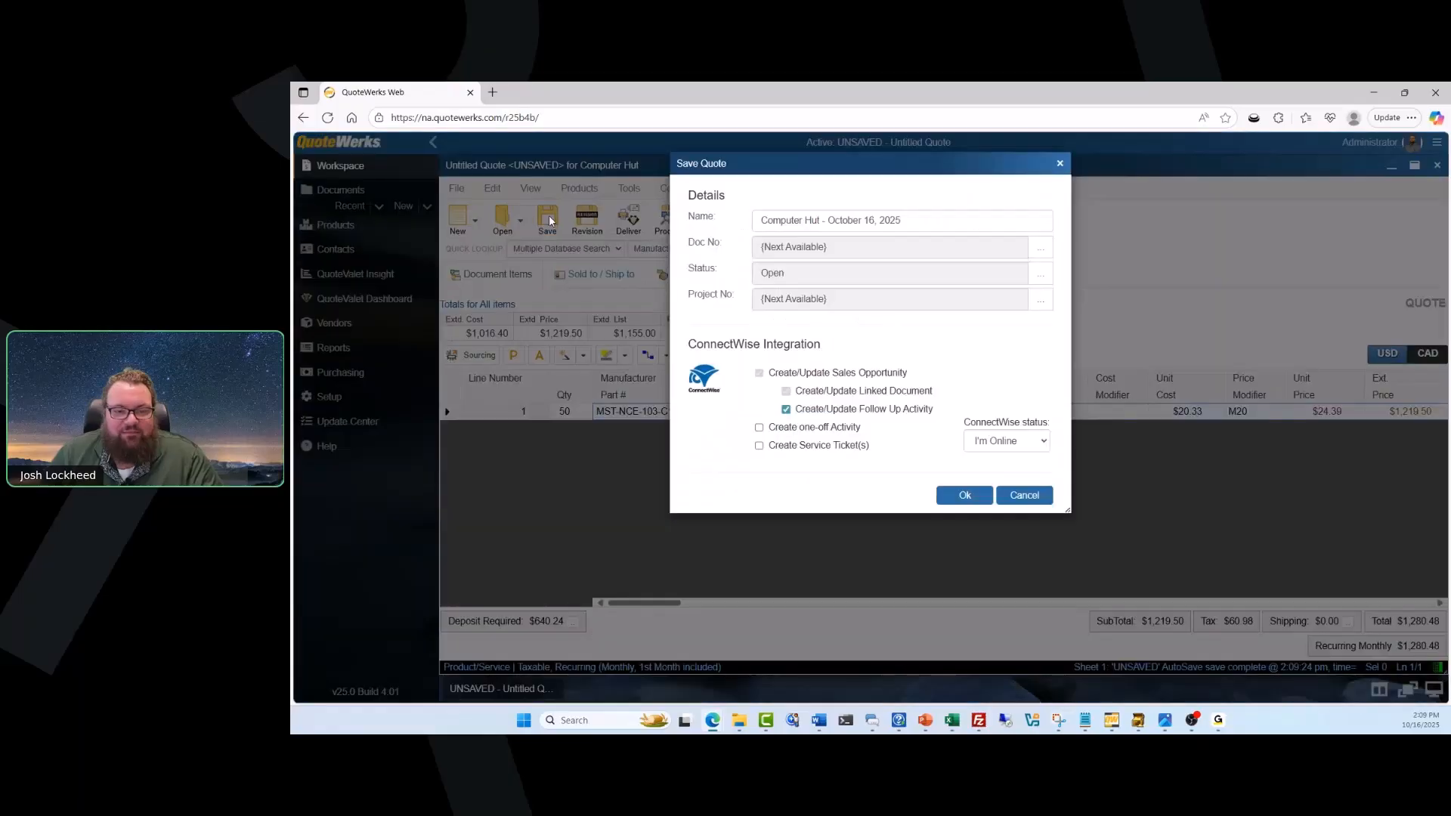
click(786, 409)
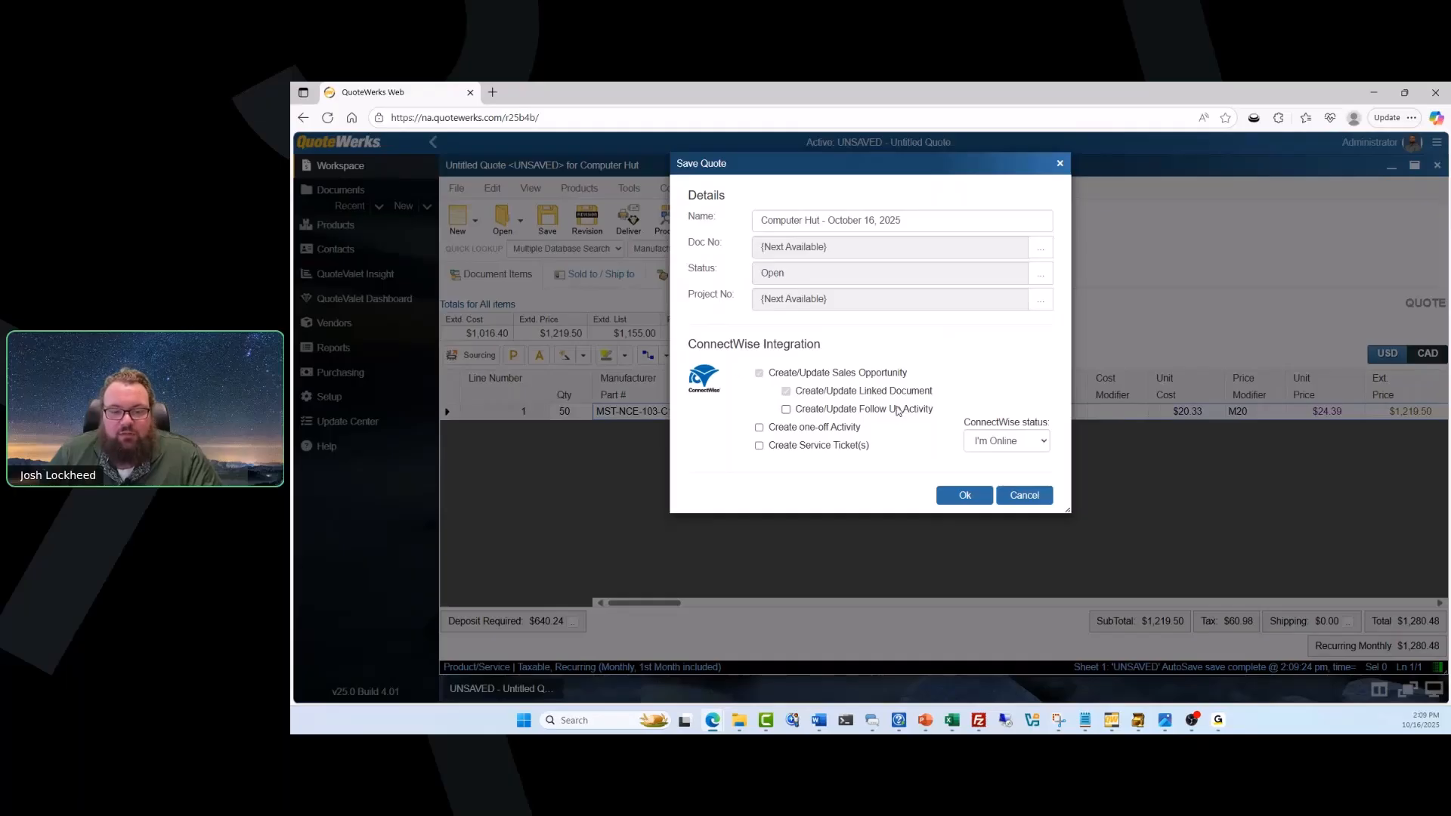
click(964, 497)
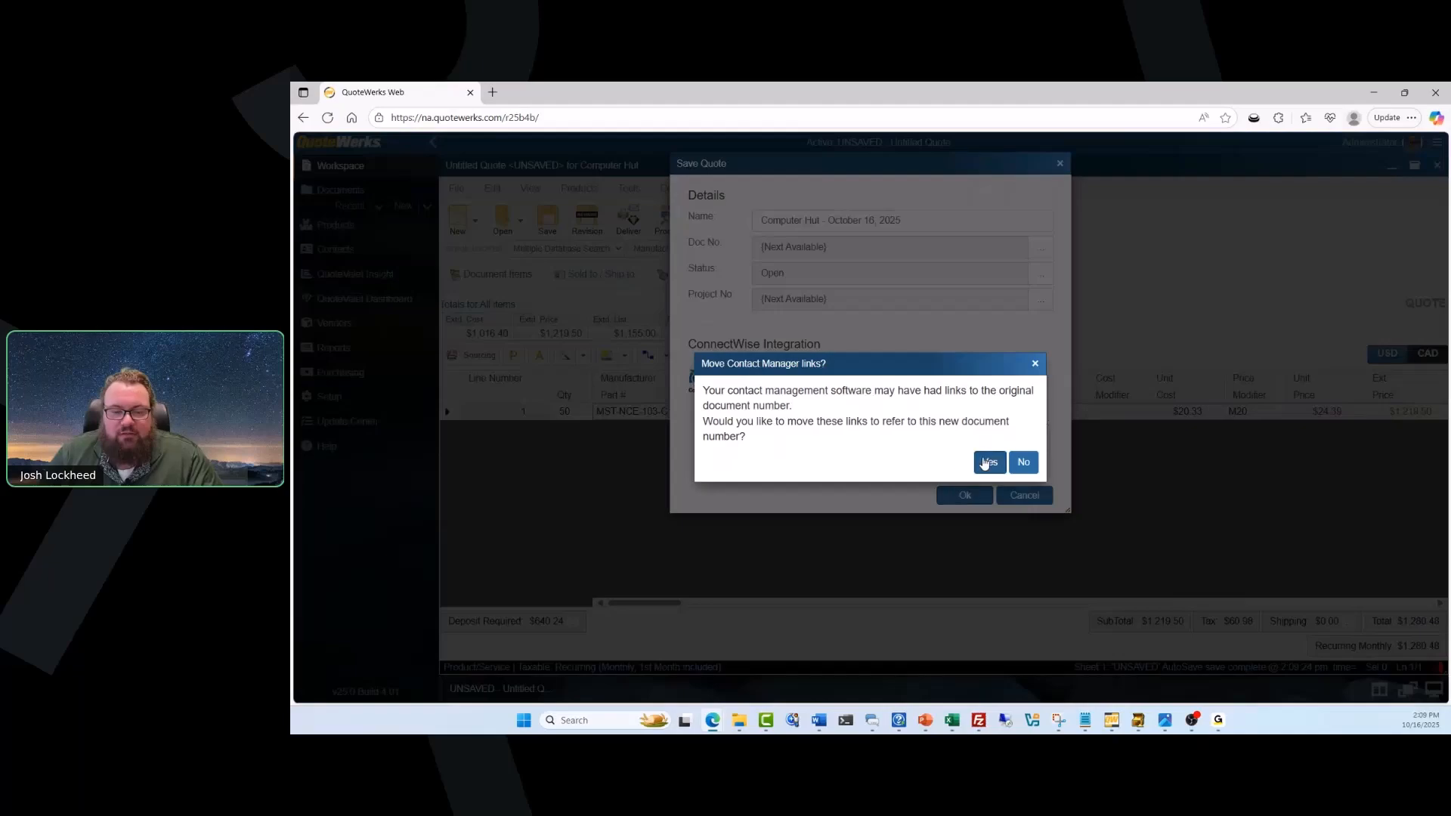
click(983, 462)
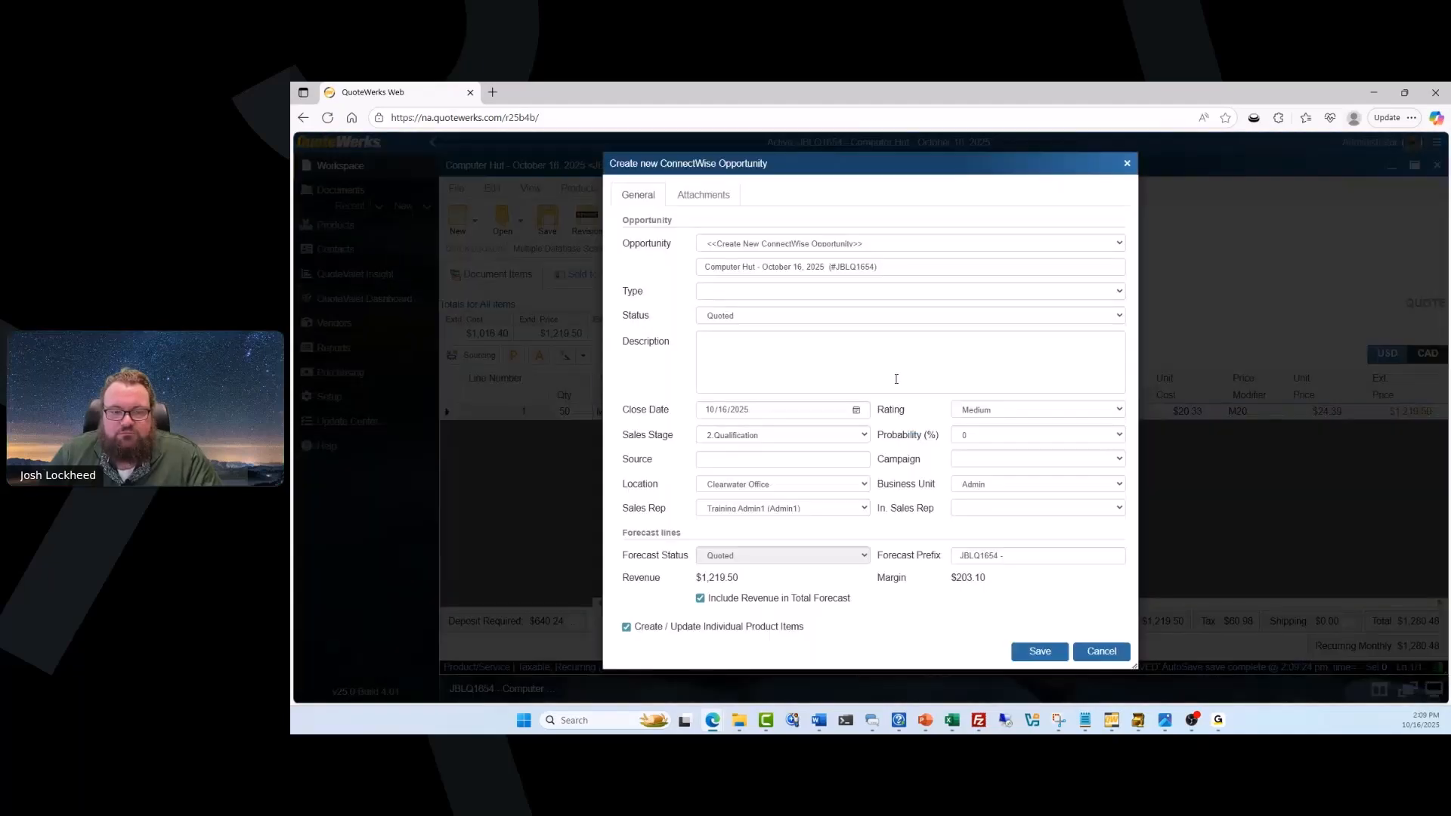
Create the ConnectWise opportunity with type Managed Service, campaign SUperSpecial and an inside sales rep, and save it.
click(1113, 293)
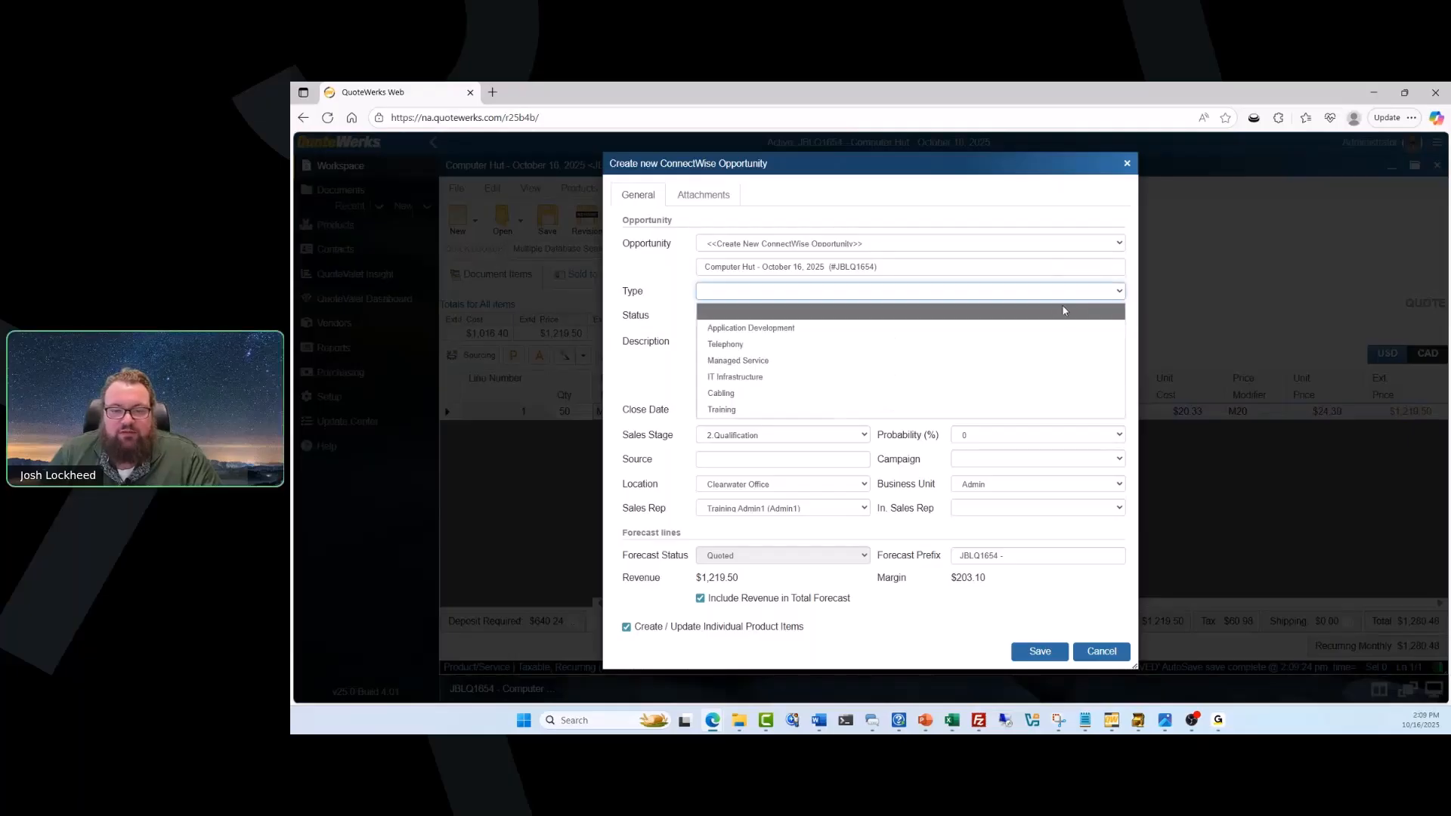
click(876, 361)
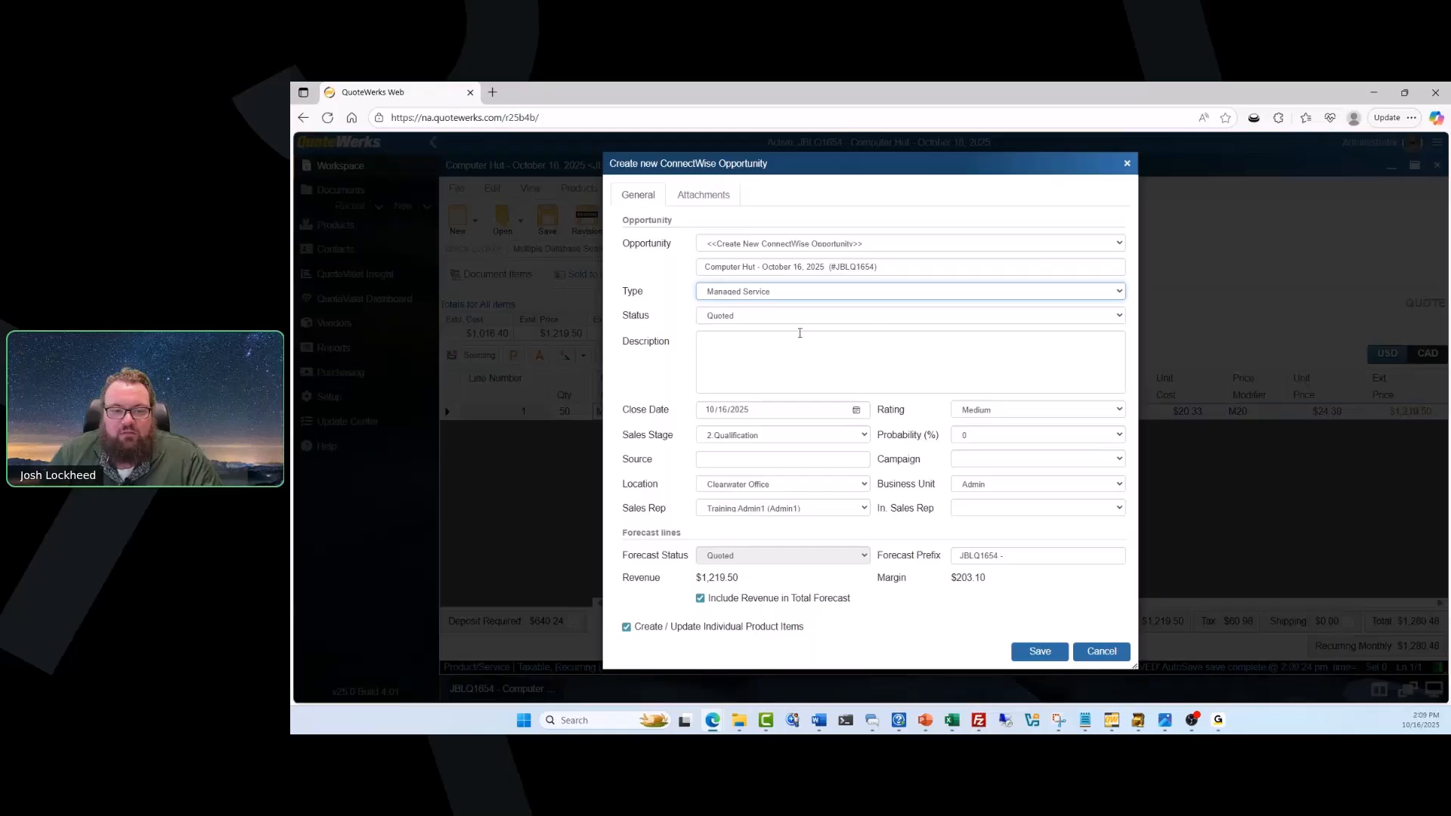
click(985, 459)
click(987, 493)
click(986, 507)
click(998, 559)
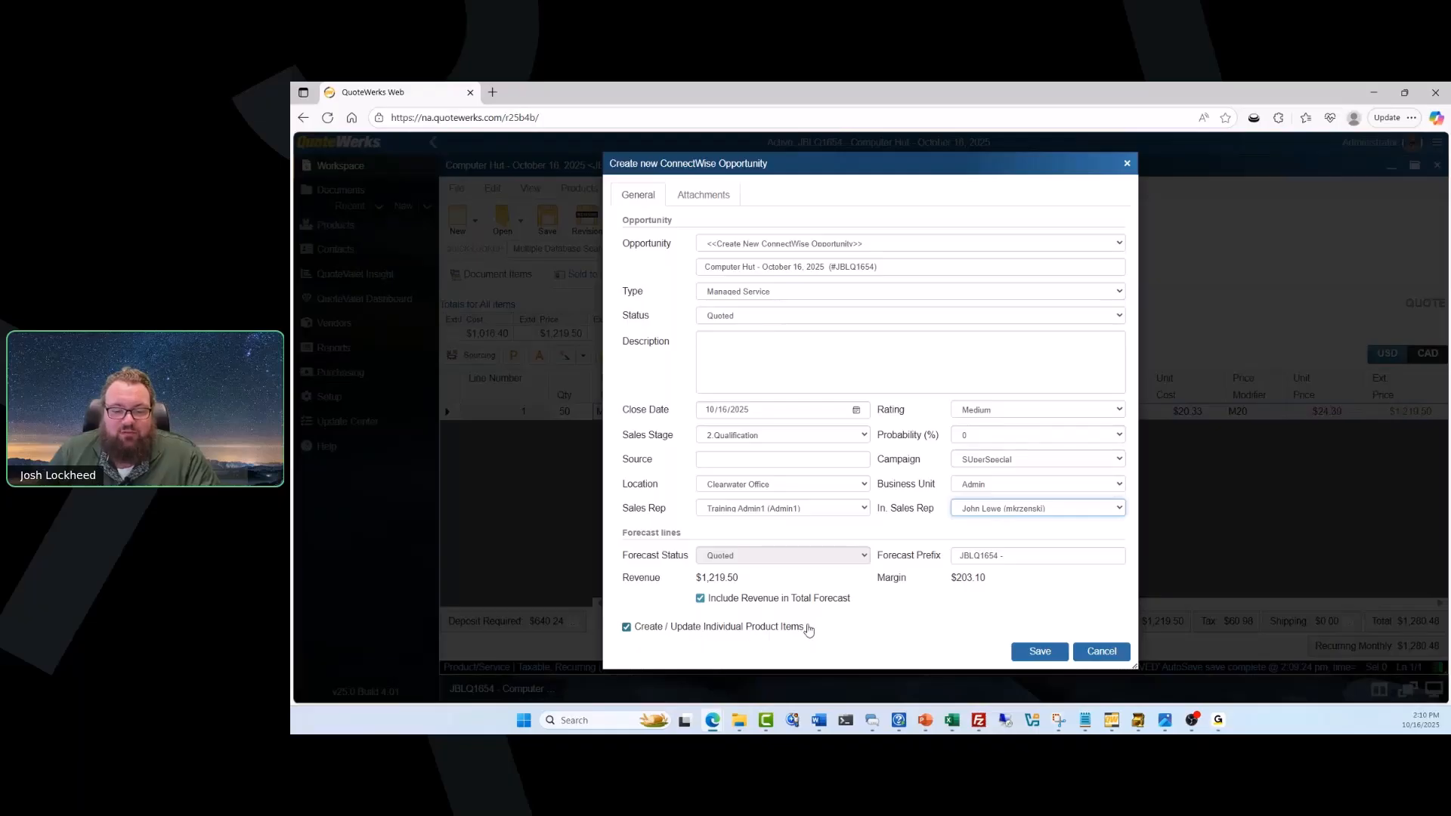
click(1029, 647)
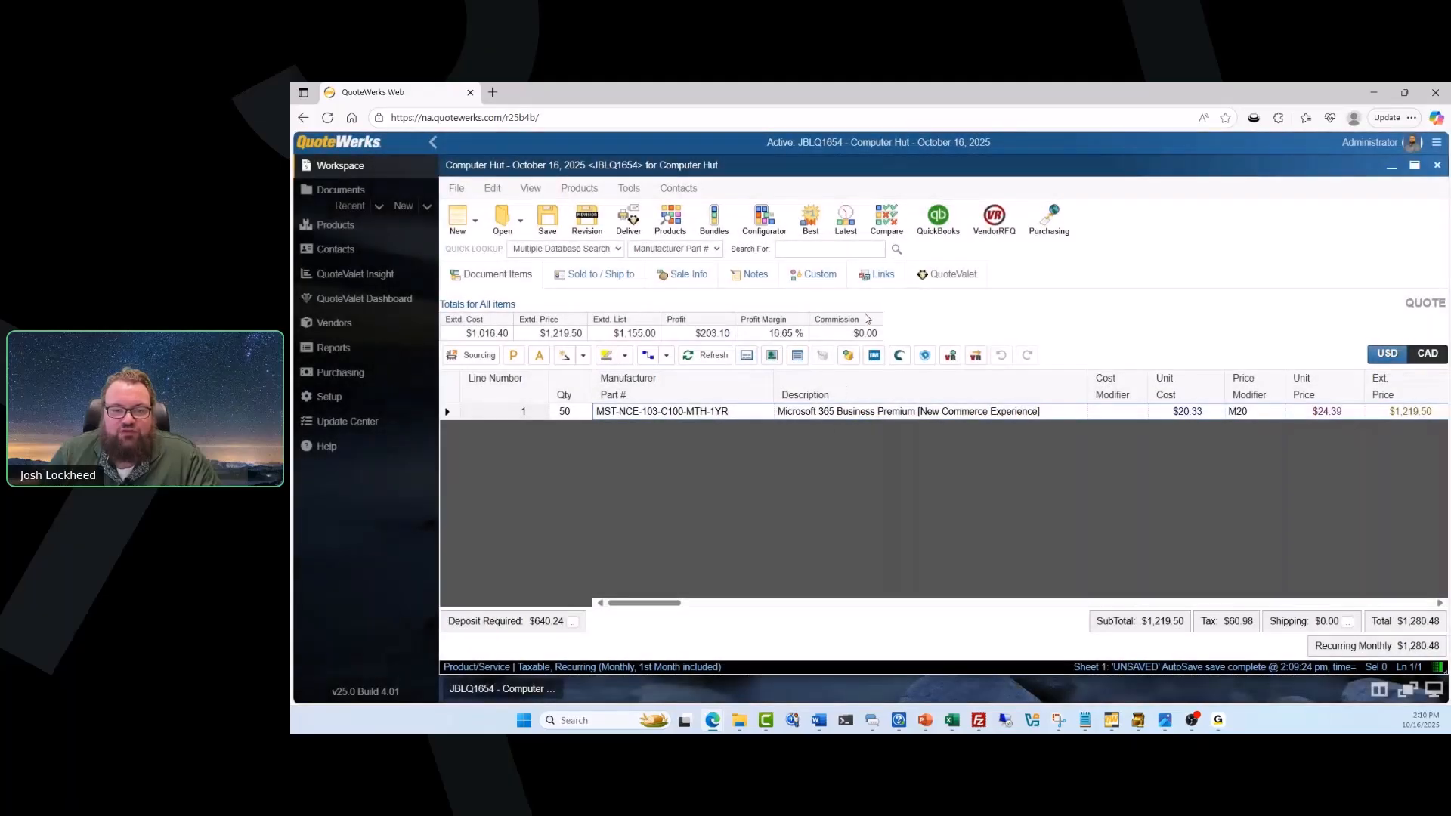
View the quote's linked opportunity in ConnectWise and examine its product list and forecast.
click(877, 278)
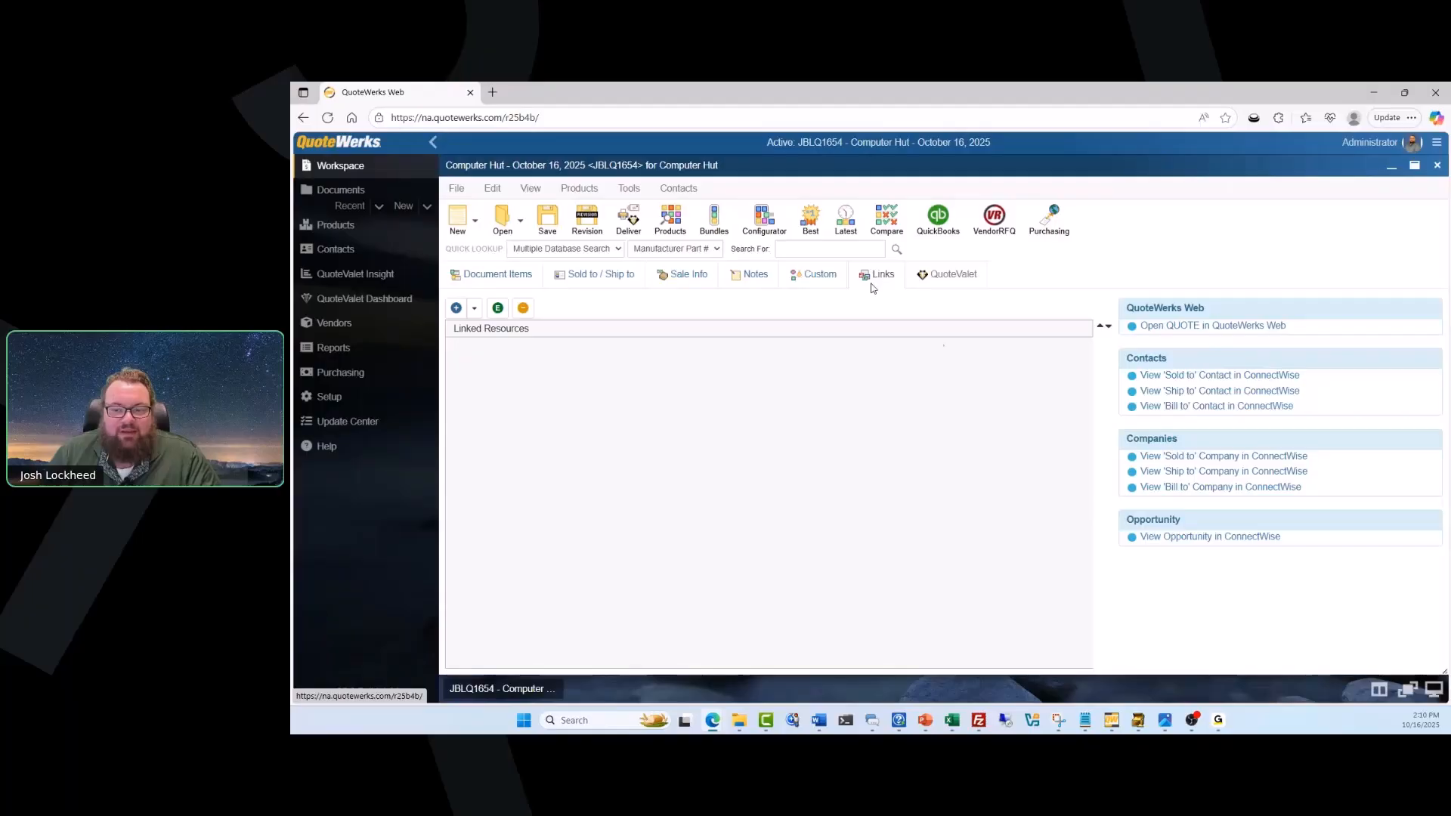
click(1190, 537)
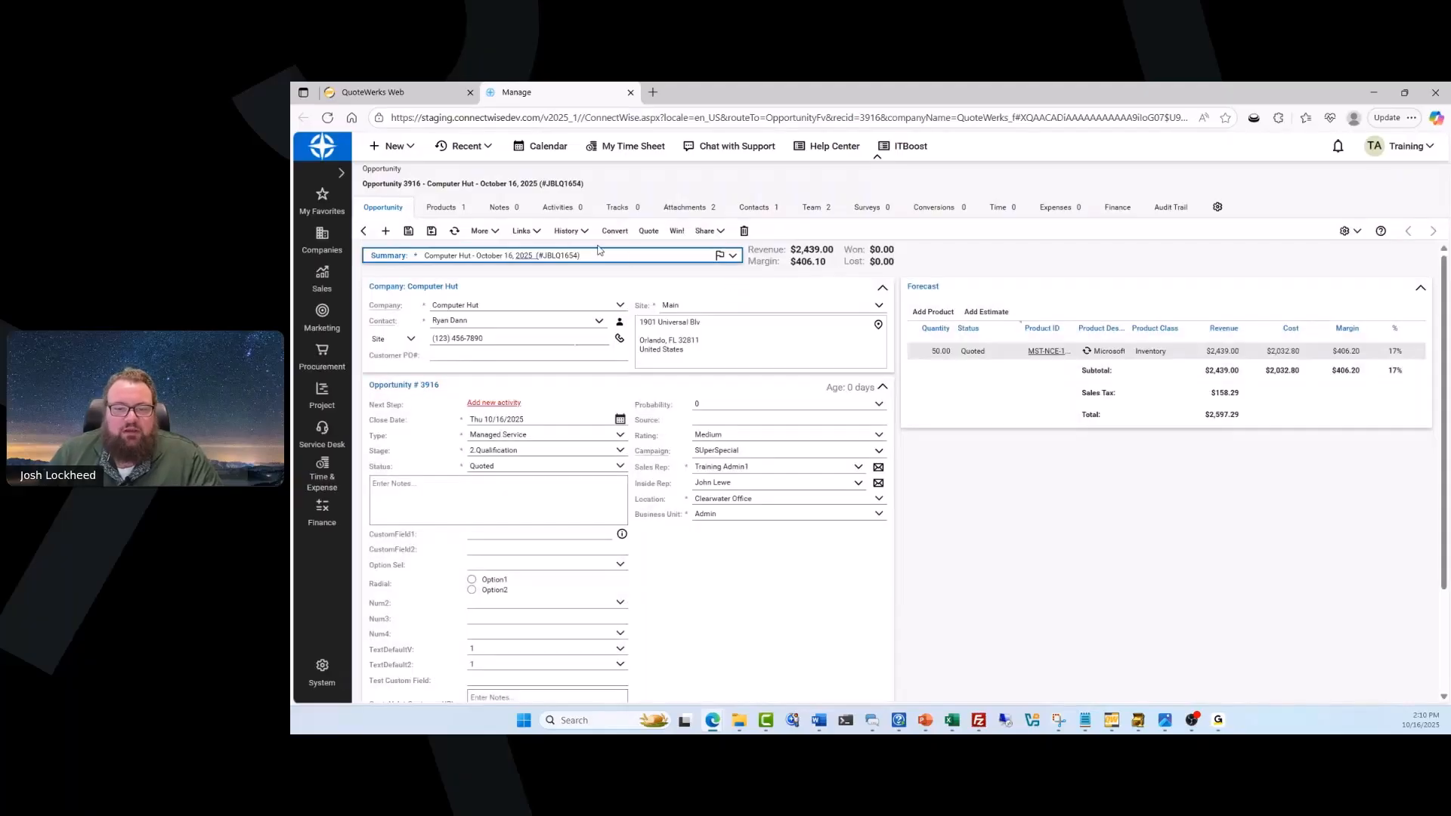
click(464, 215)
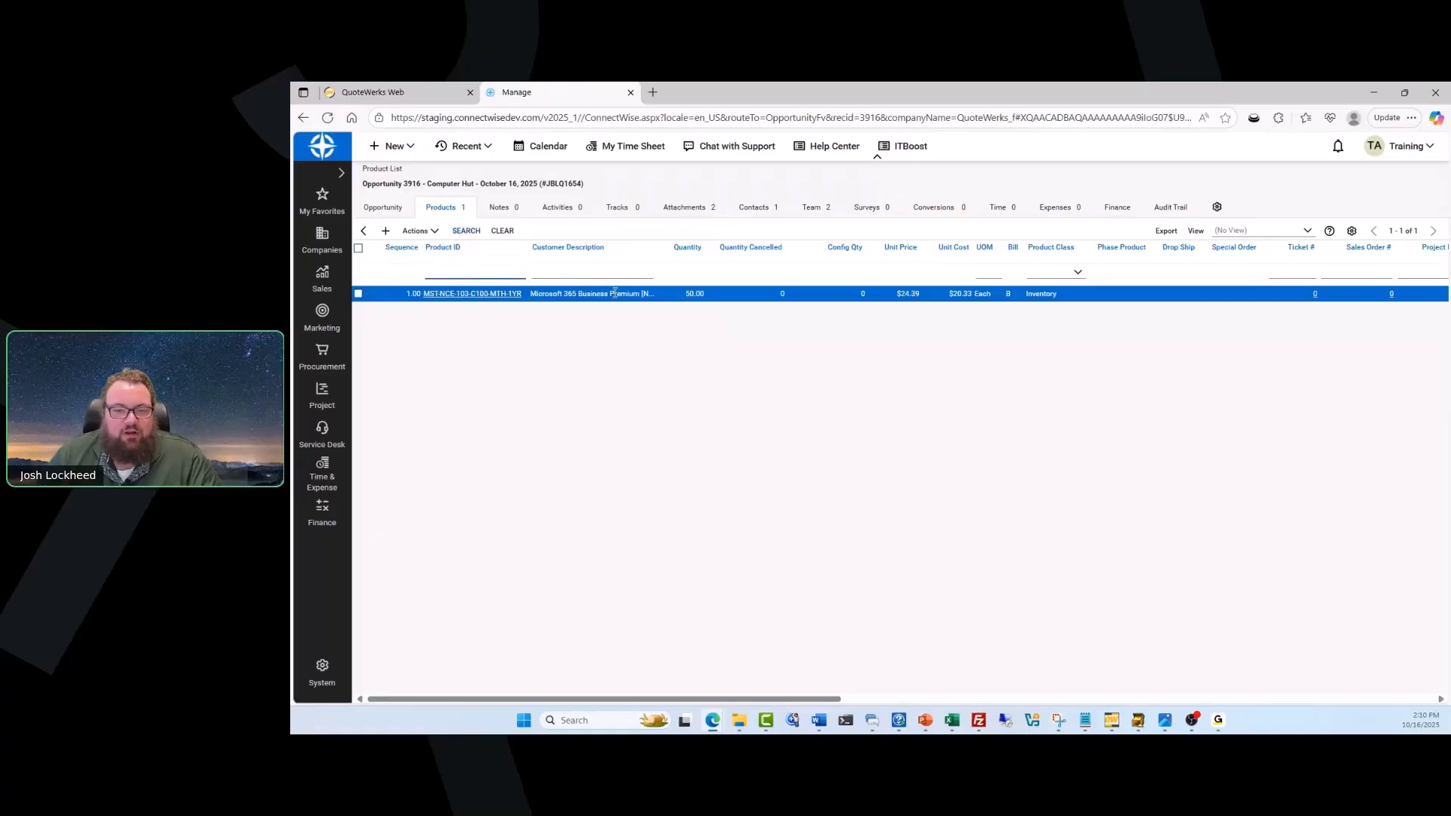
click(400, 208)
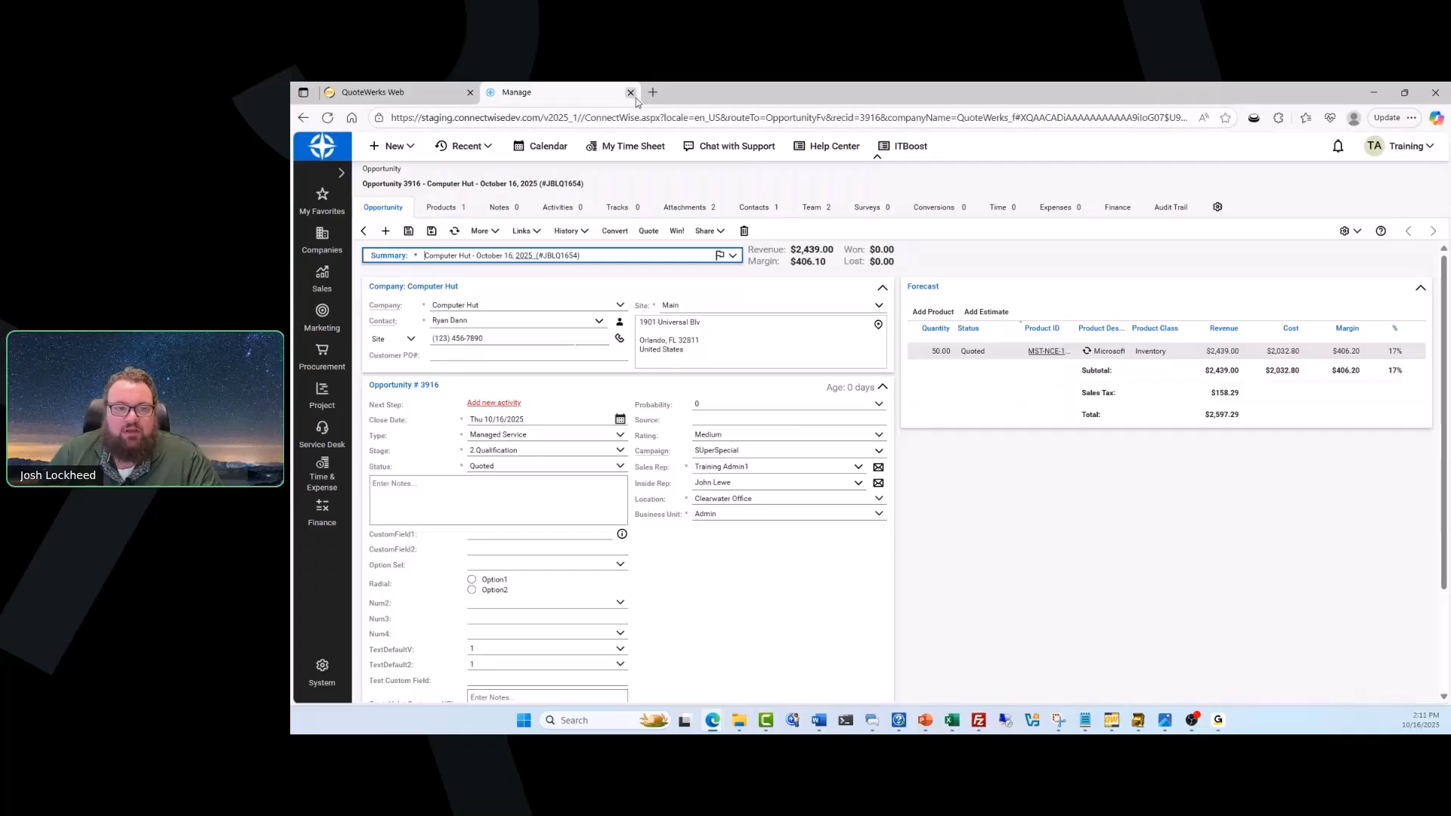
Switch back to QuoteWerks Web and upload the Computer Hut quote to QuoteValet with the CustomerFacing template.
click(372, 91)
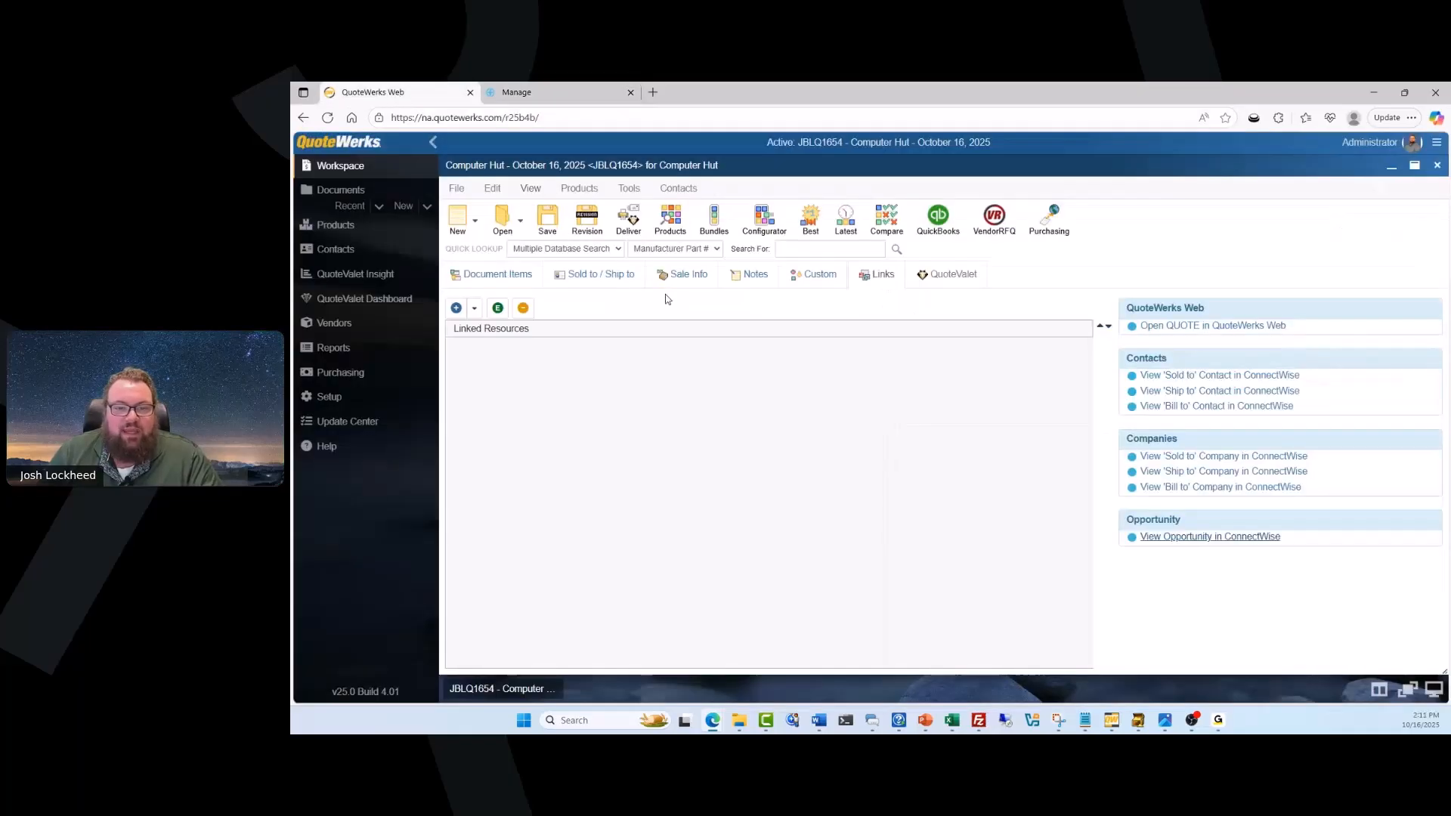
click(495, 274)
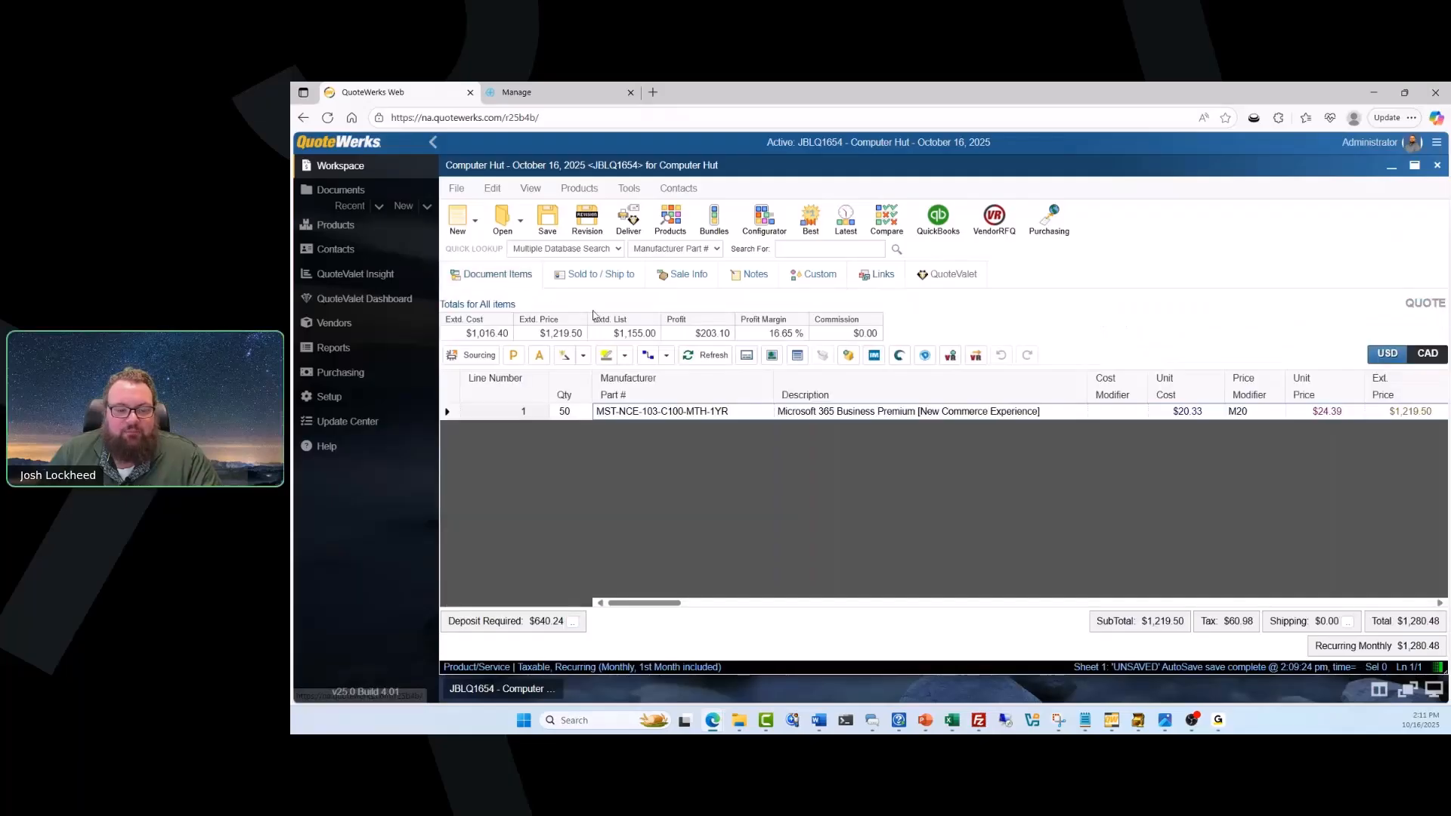
click(627, 223)
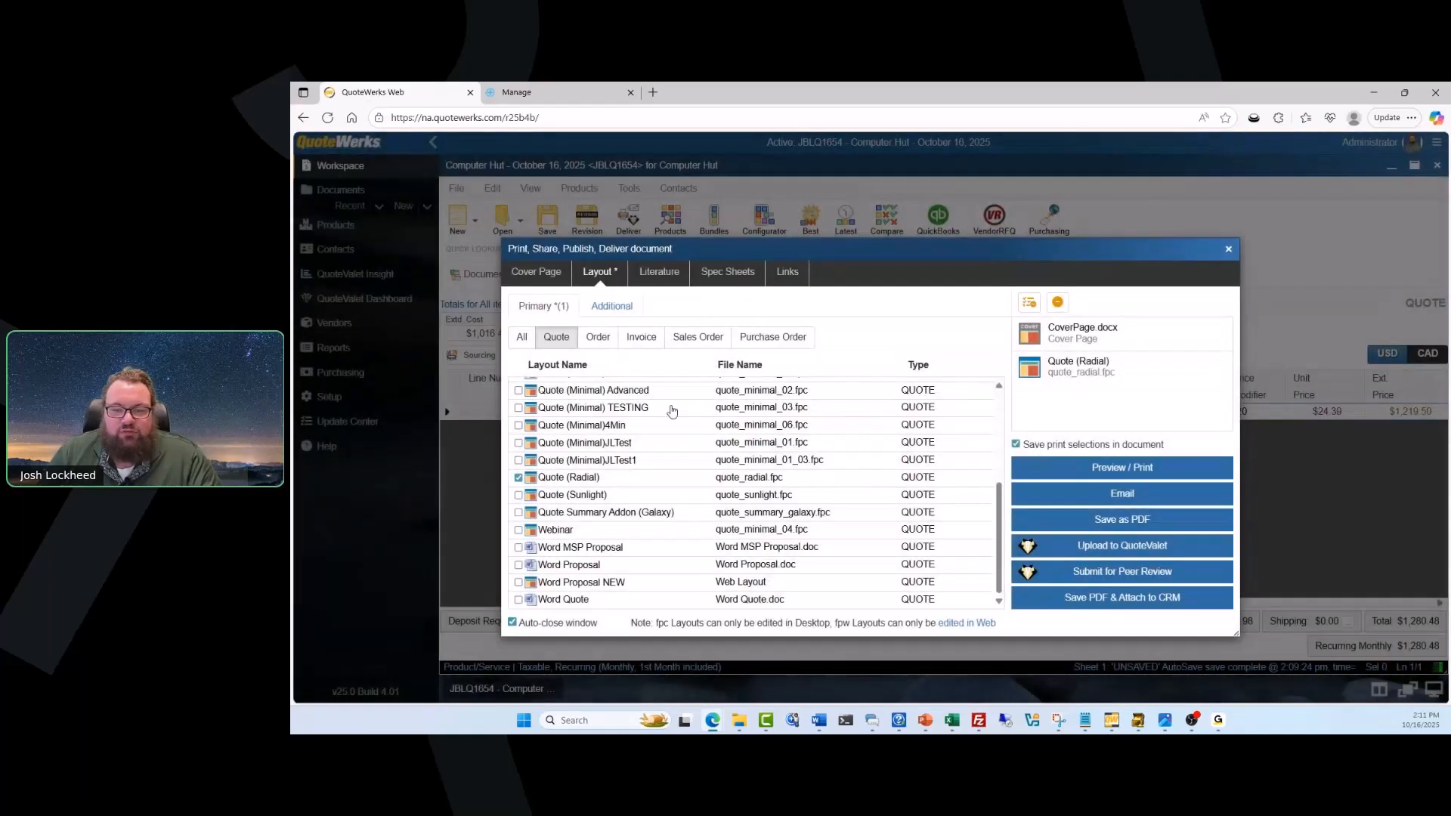
click(1110, 549)
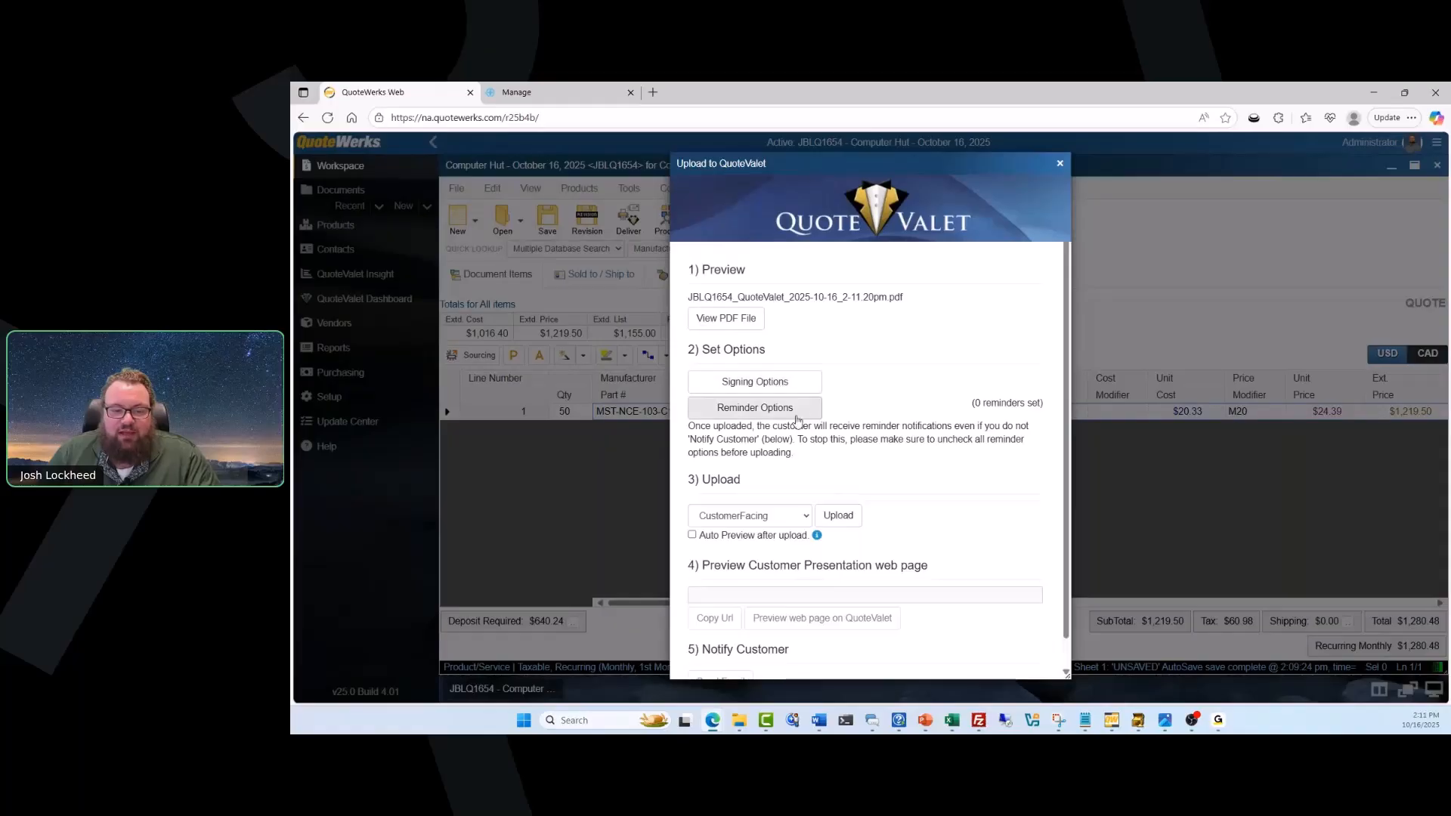
click(851, 515)
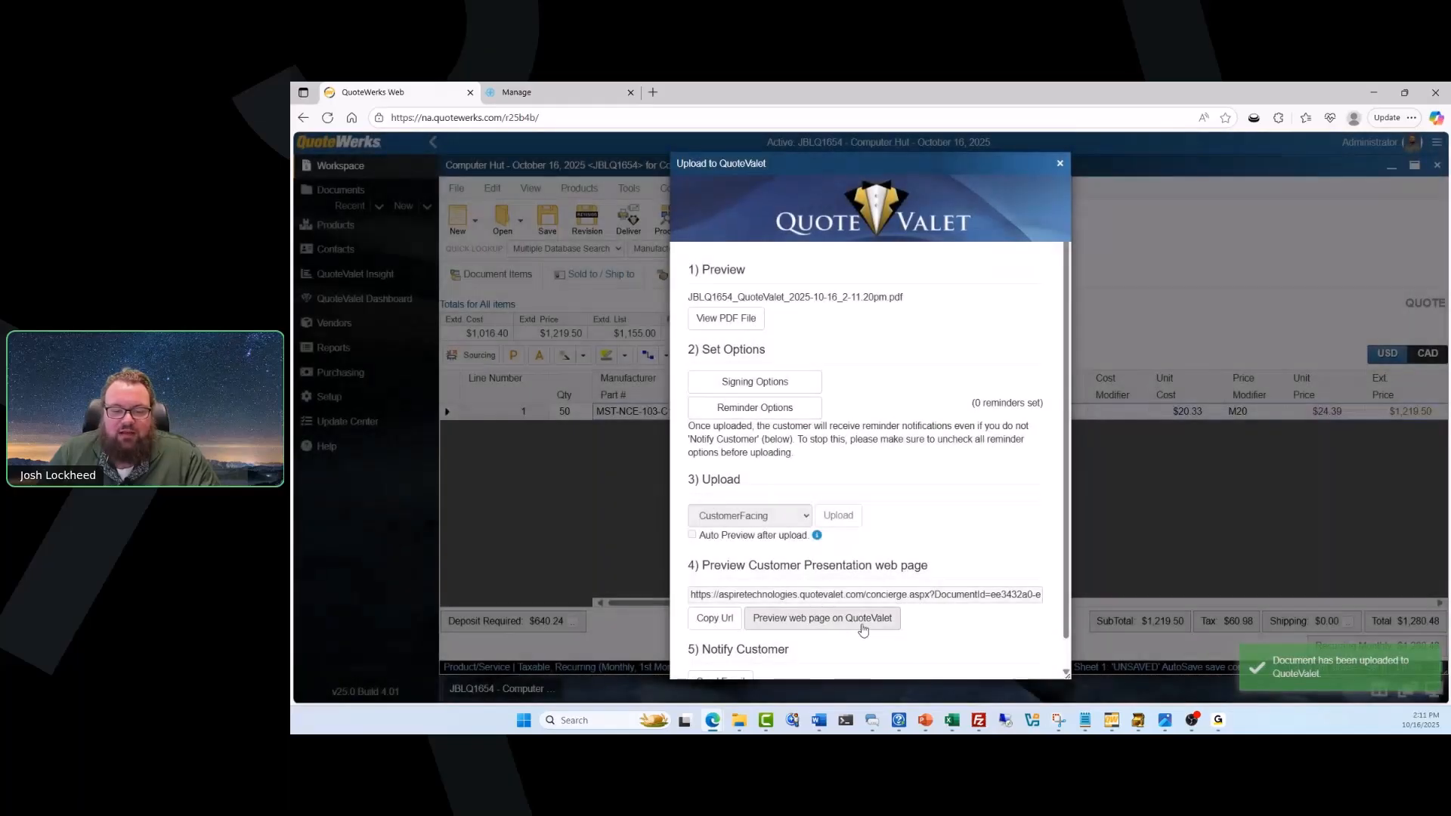
Preview the customer presentation page on QuoteValet and examine its line item detail, totals and payment options.
click(859, 618)
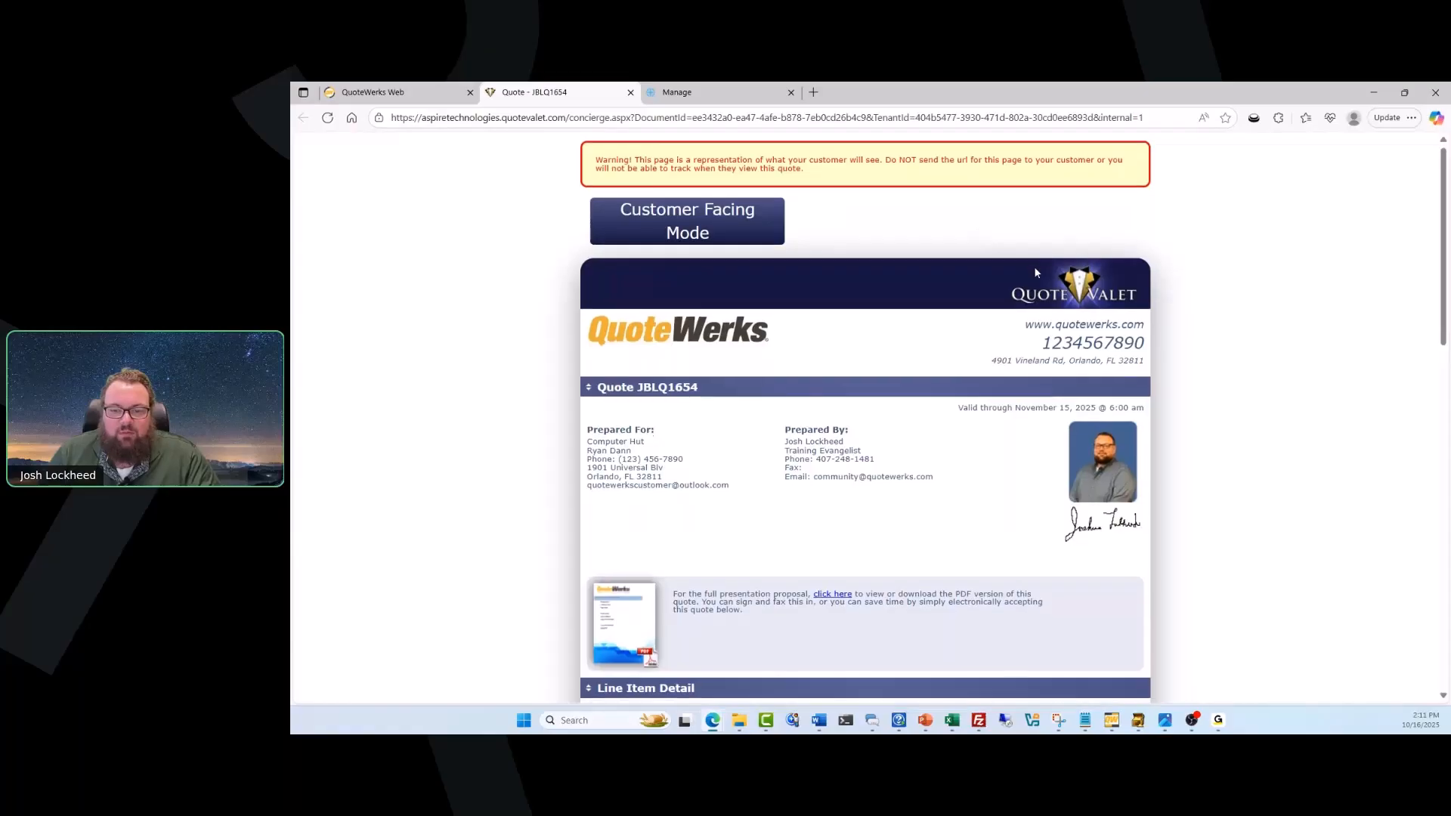
scroll(1033, 266, down, 3)
scroll(1035, 267, down, 1)
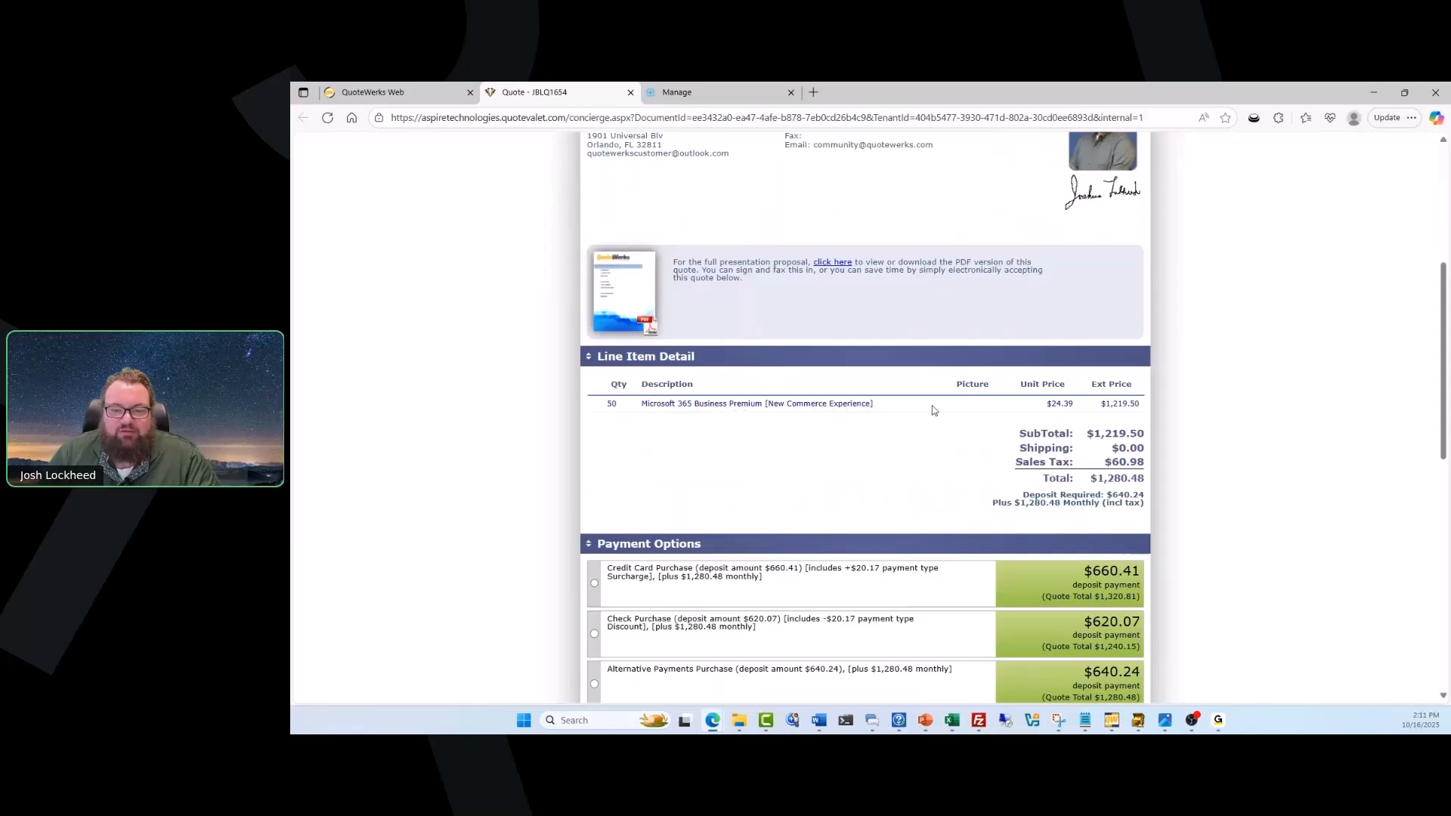
scroll(1103, 401, down, 4)
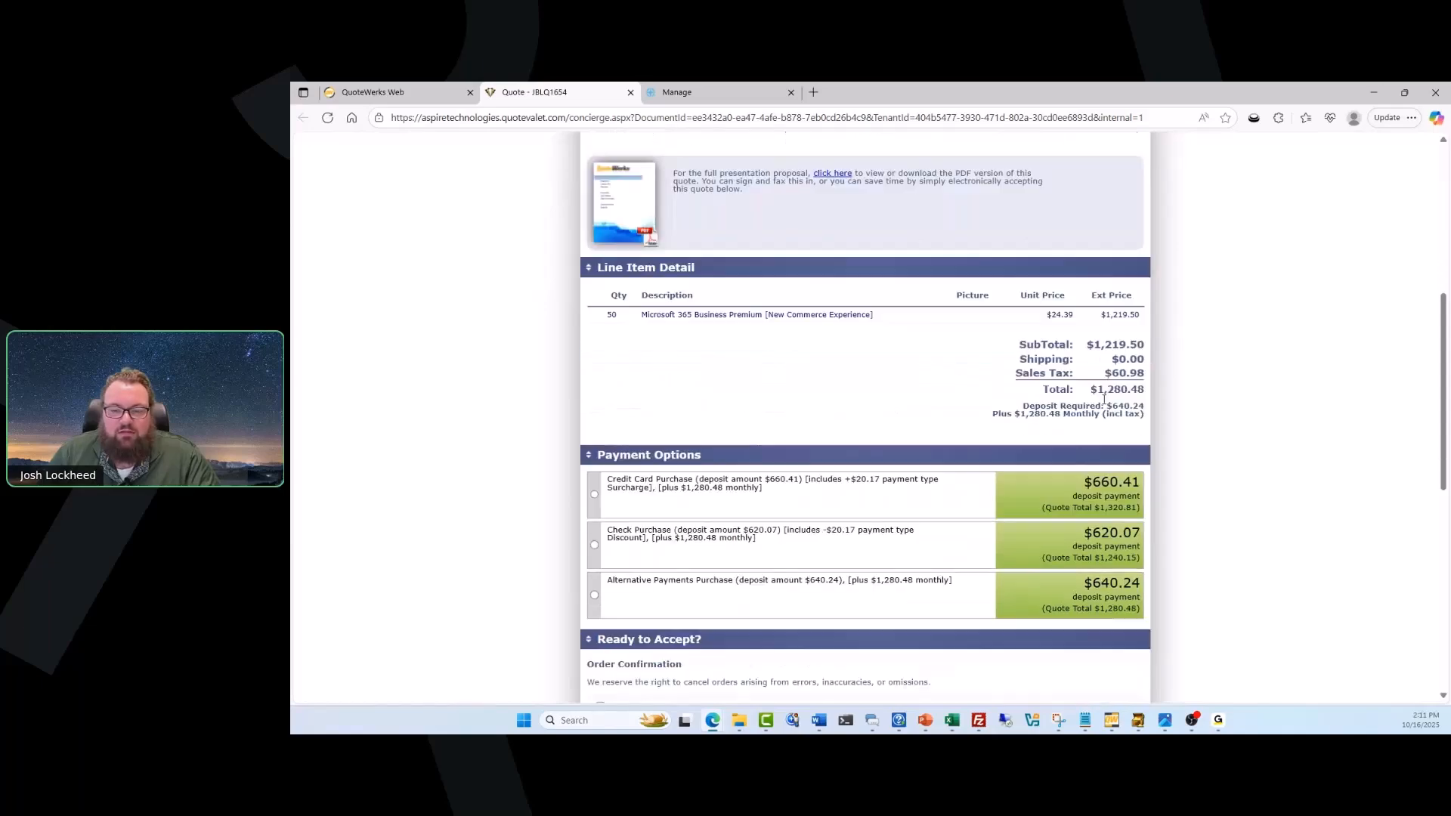
scroll(1103, 399, up, 5)
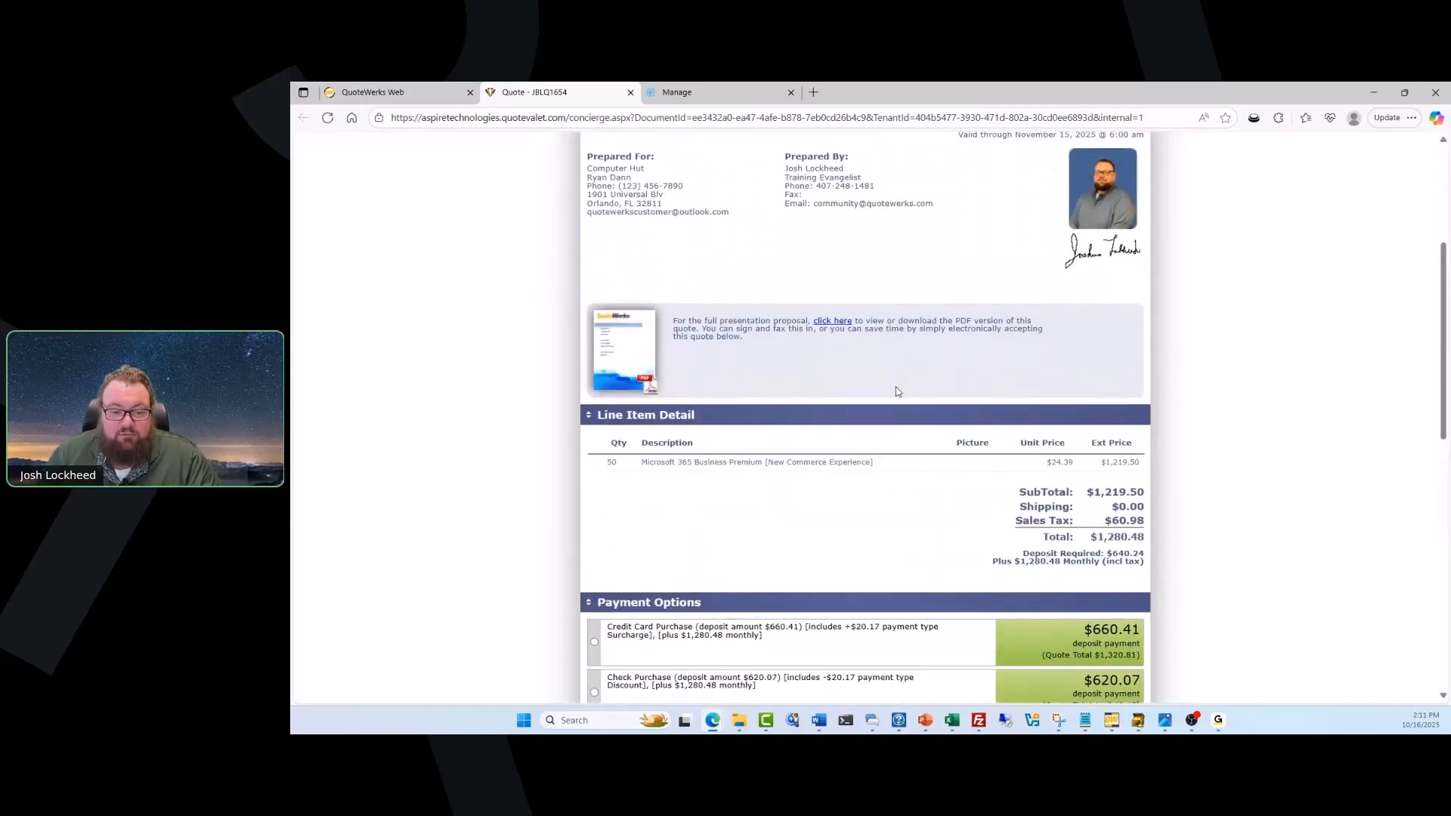
Choose the Credit Card Purchase payment option on the QuoteValet page and agree to the terms and conditions.
scroll(897, 391, down, 2)
click(595, 518)
scroll(634, 506, down, 3)
scroll(664, 498, down, 1)
click(600, 459)
Enter the customer's printed name and electronic signature in the order confirmation and accept the quote.
click(793, 630)
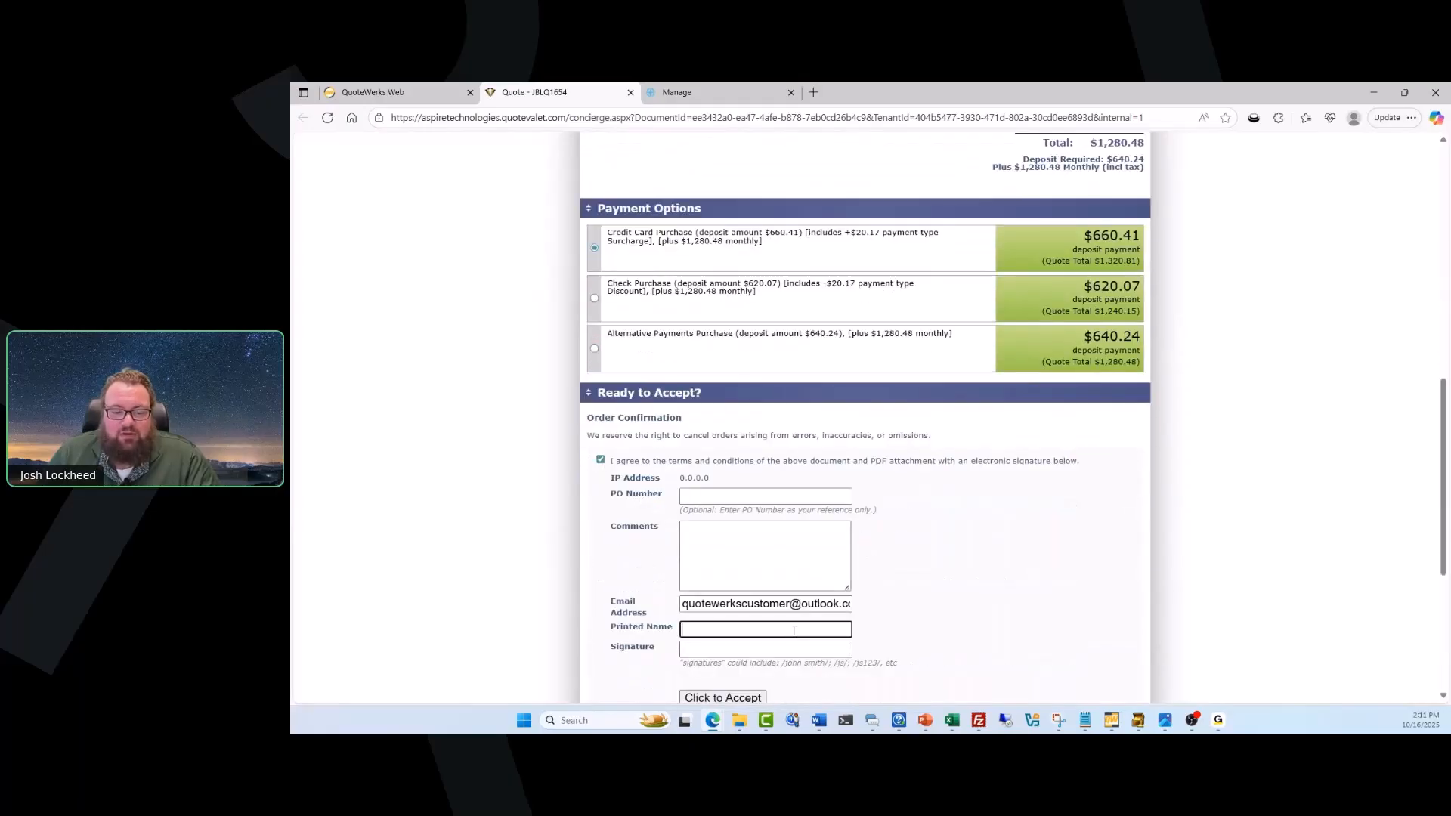
text(JL)
key(Tab)
text(/J)
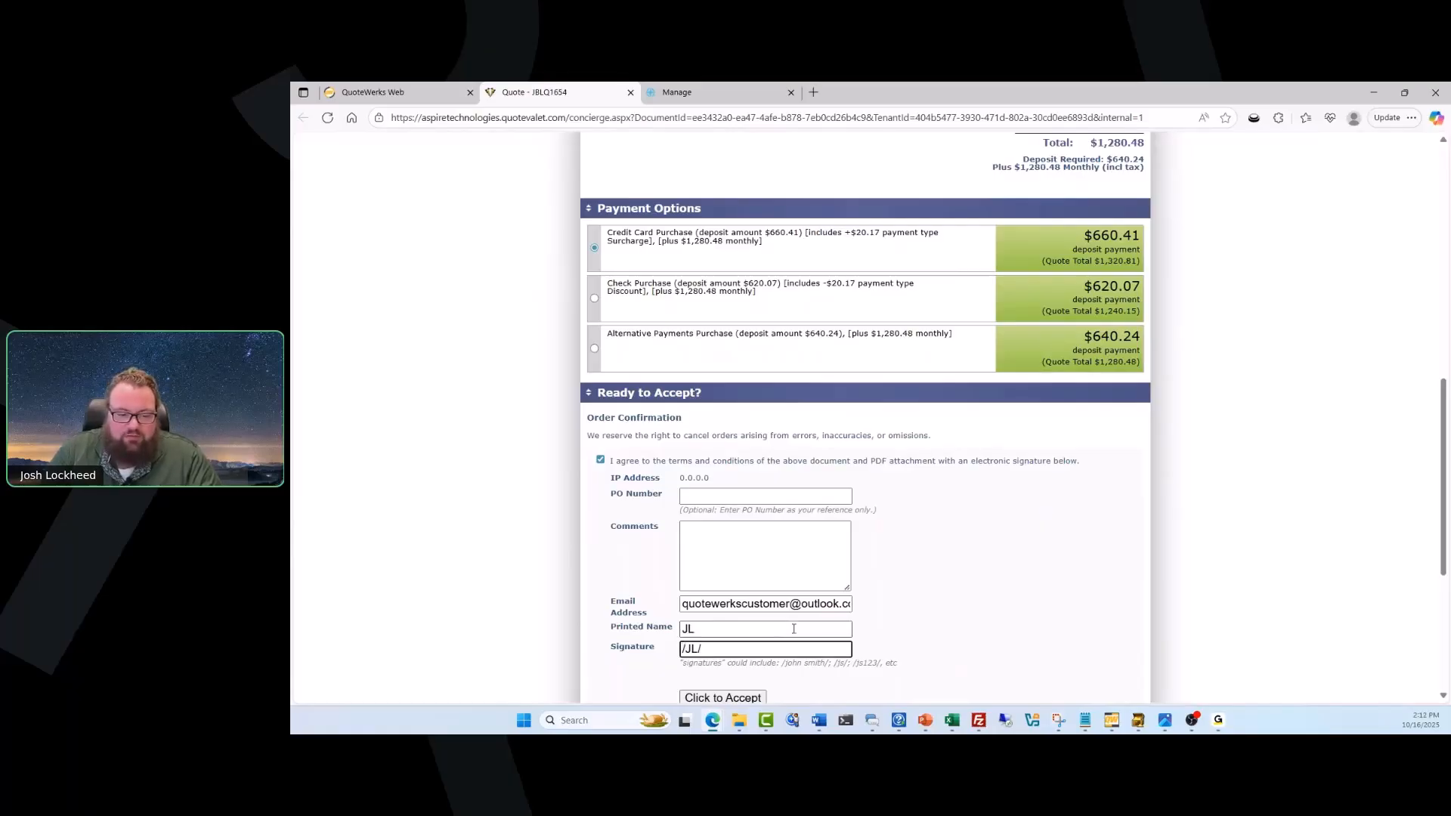
click(758, 696)
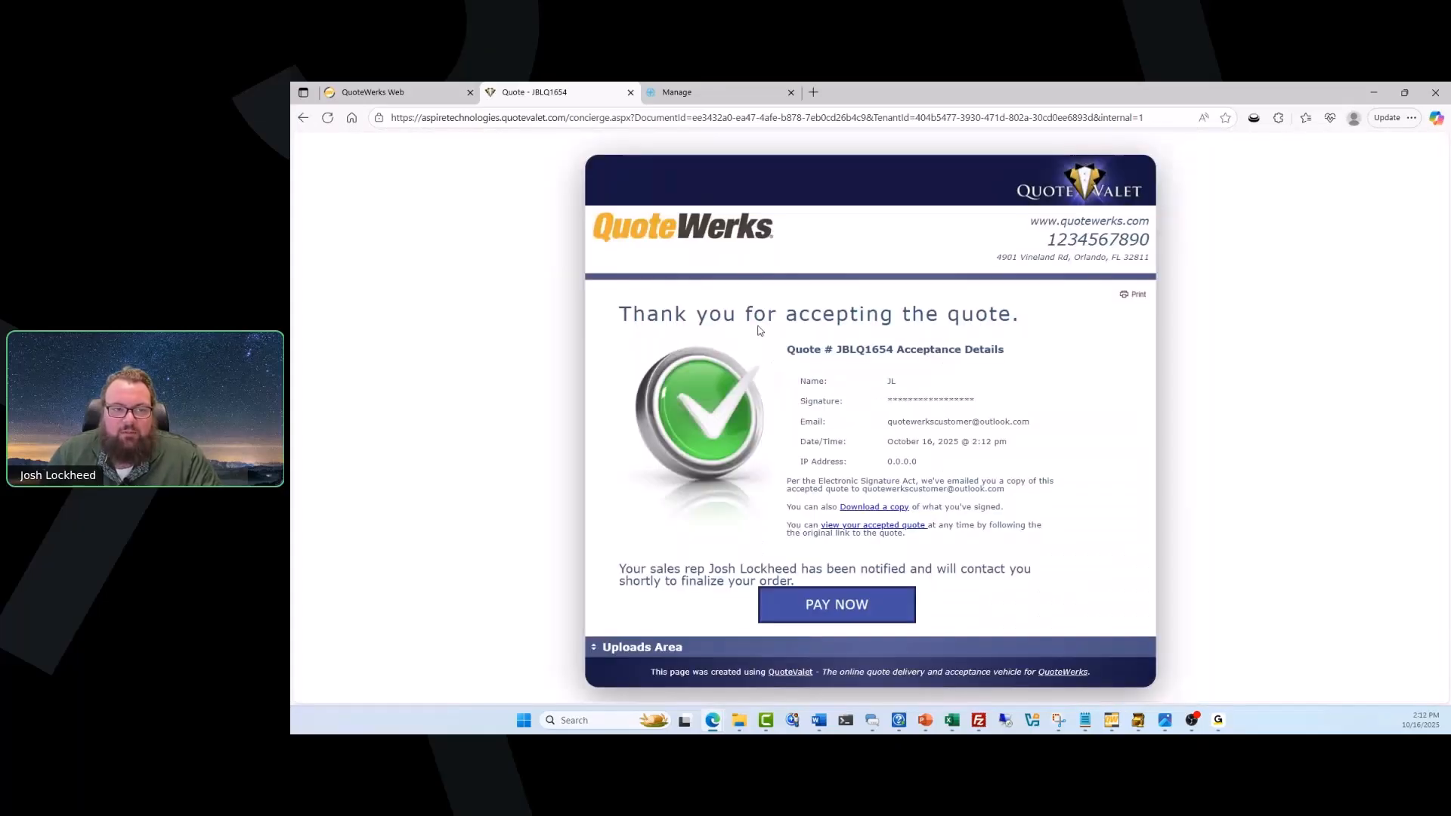
Return to QuoteWerks Web, retrieve the QuoteValet acceptance, and convert the quote to an Open order with the quote's status Closed.
click(437, 98)
click(1060, 161)
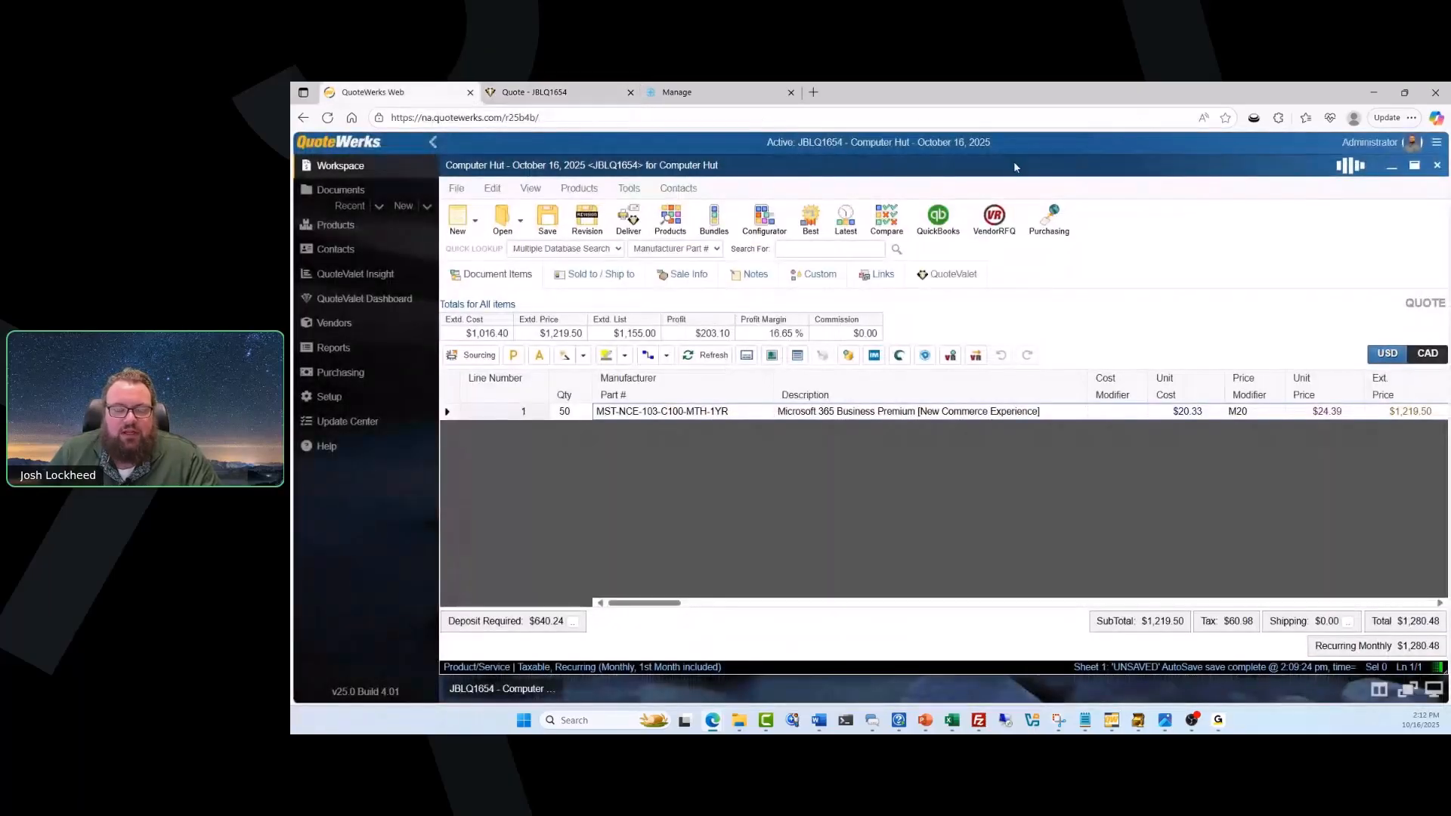
click(914, 274)
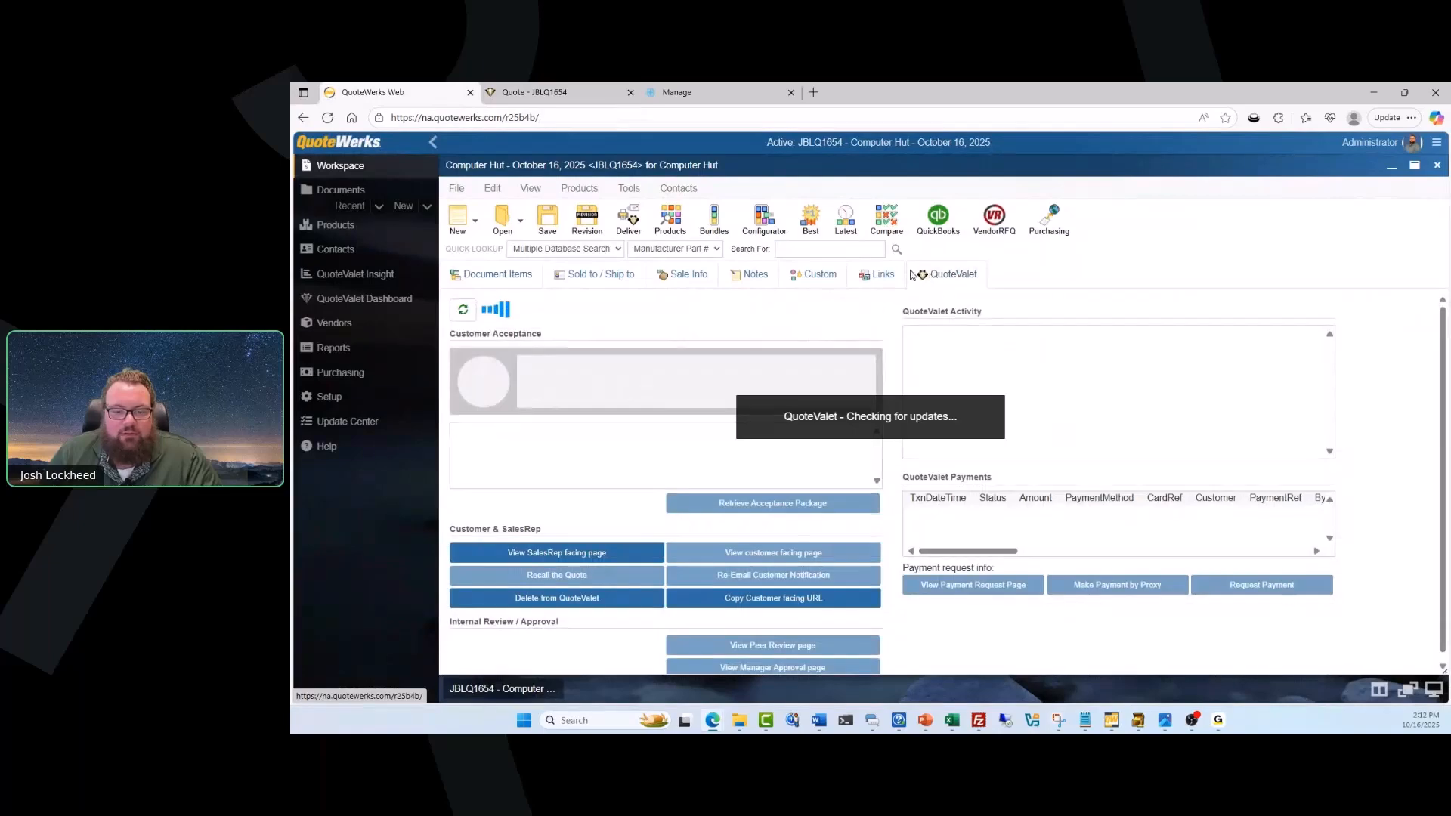
click(1023, 475)
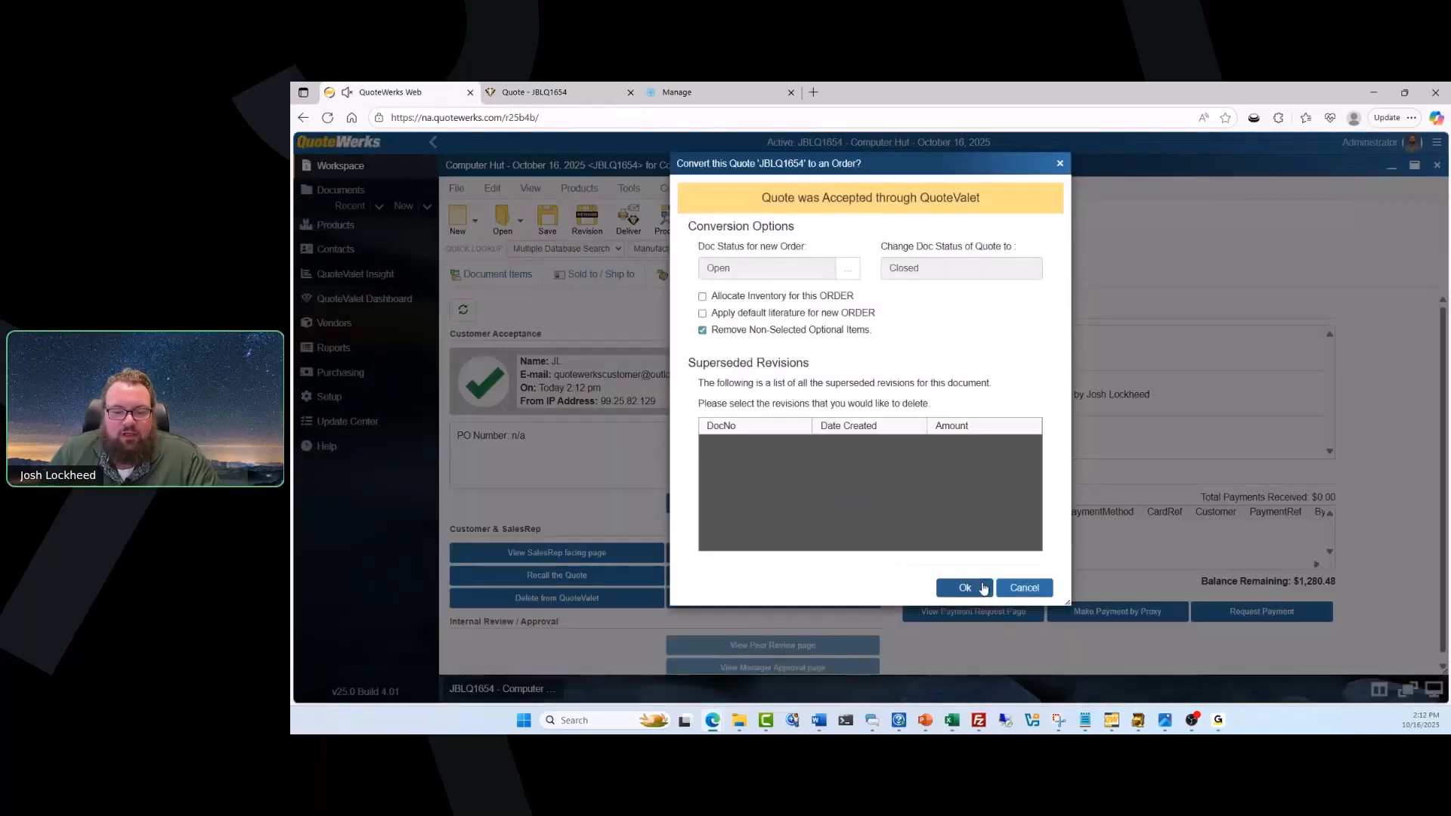
click(981, 588)
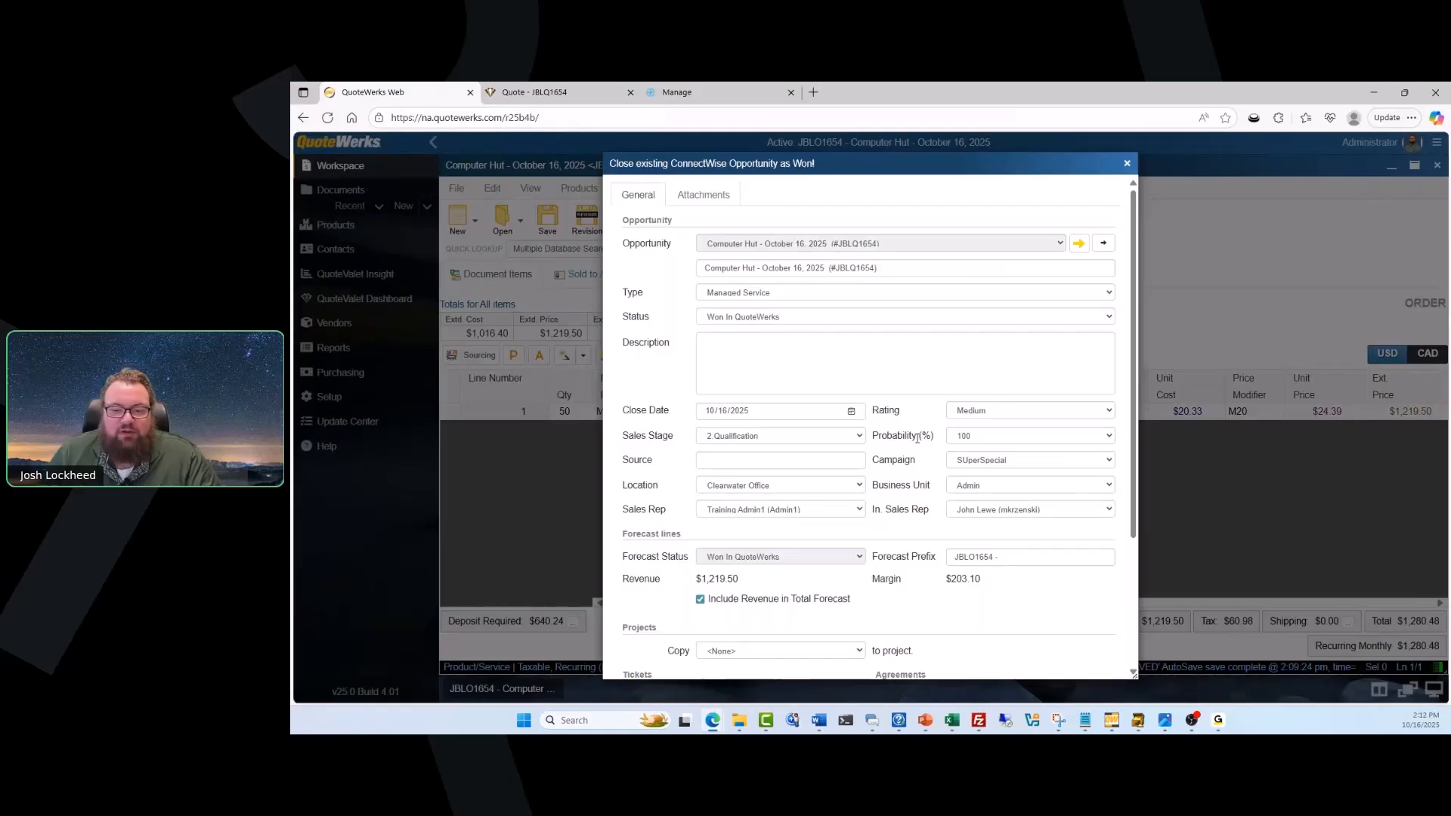
Set the line items copied to the first ticket to <None> and save the ConnectWise opportunity as won.
scroll(917, 439, down, 3)
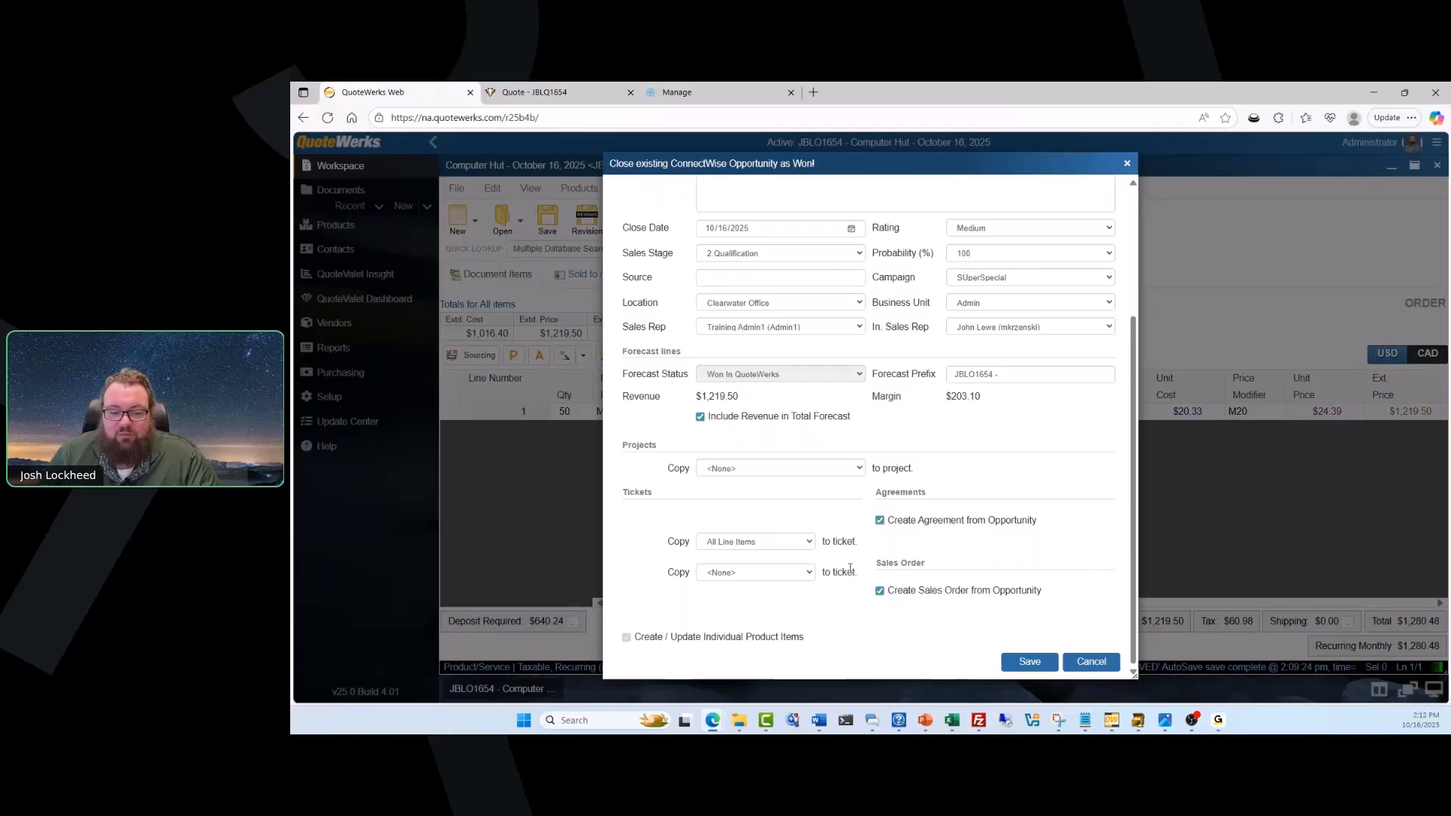
click(809, 541)
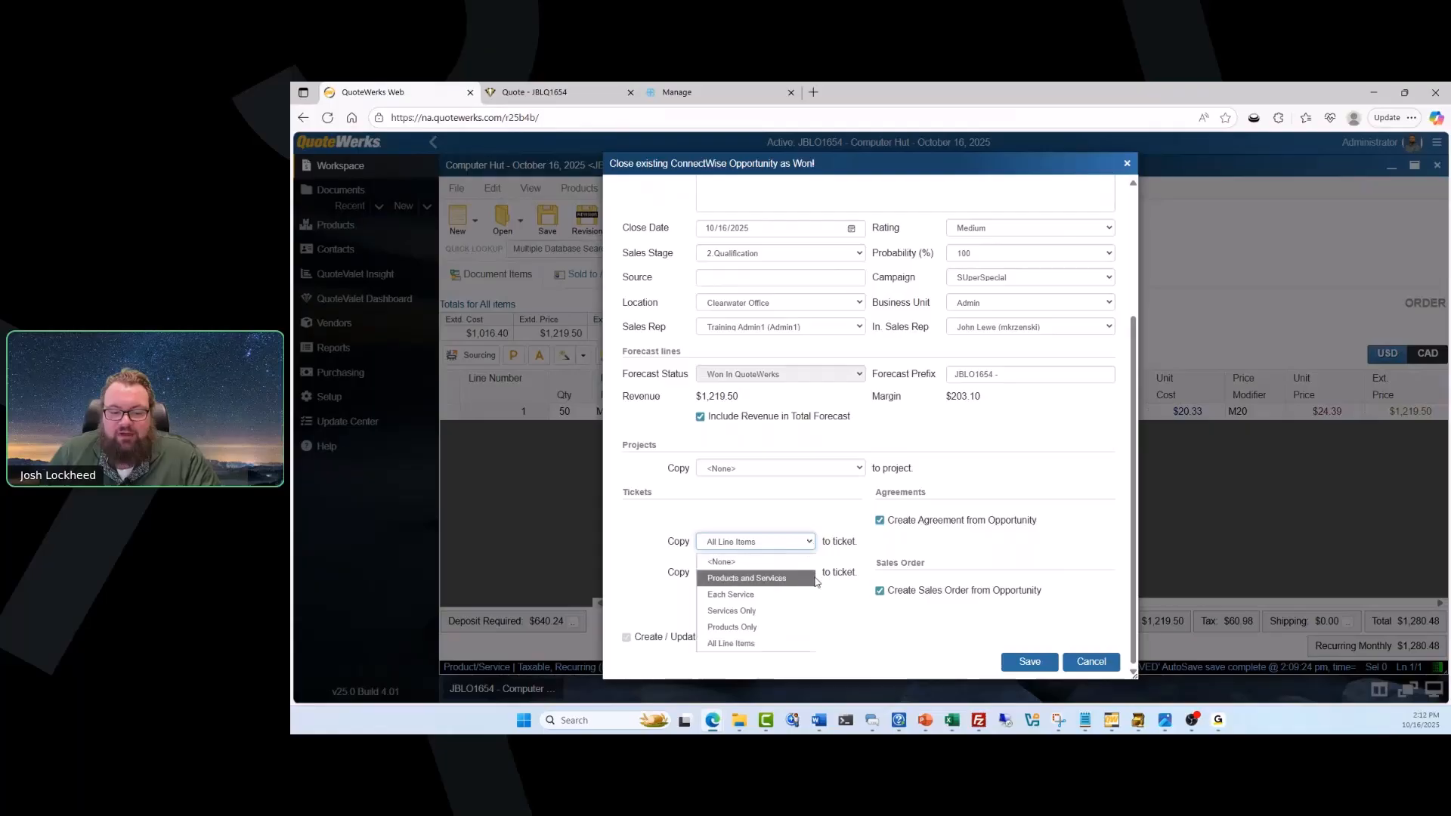
click(797, 564)
click(811, 542)
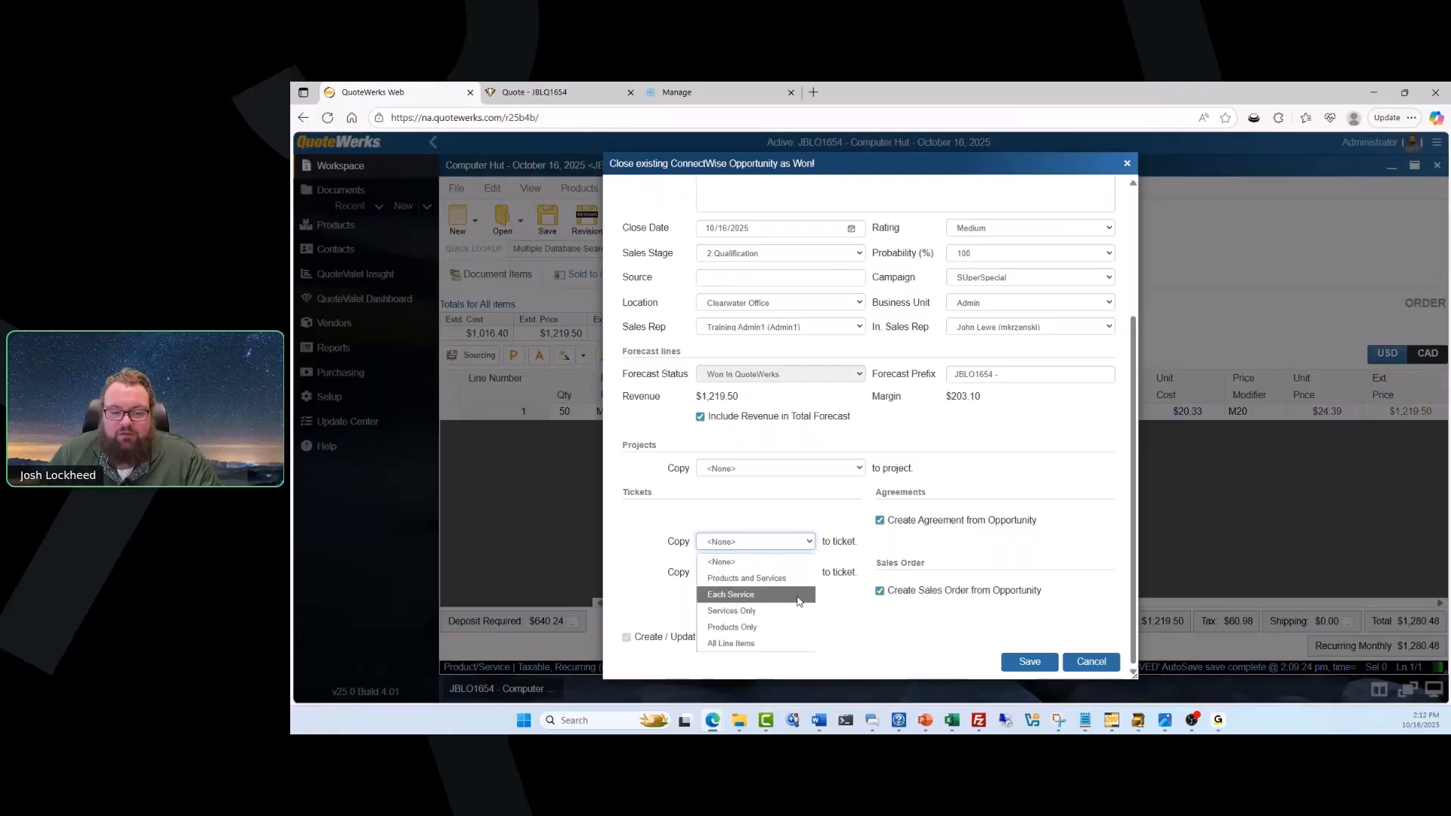
click(809, 544)
click(879, 521)
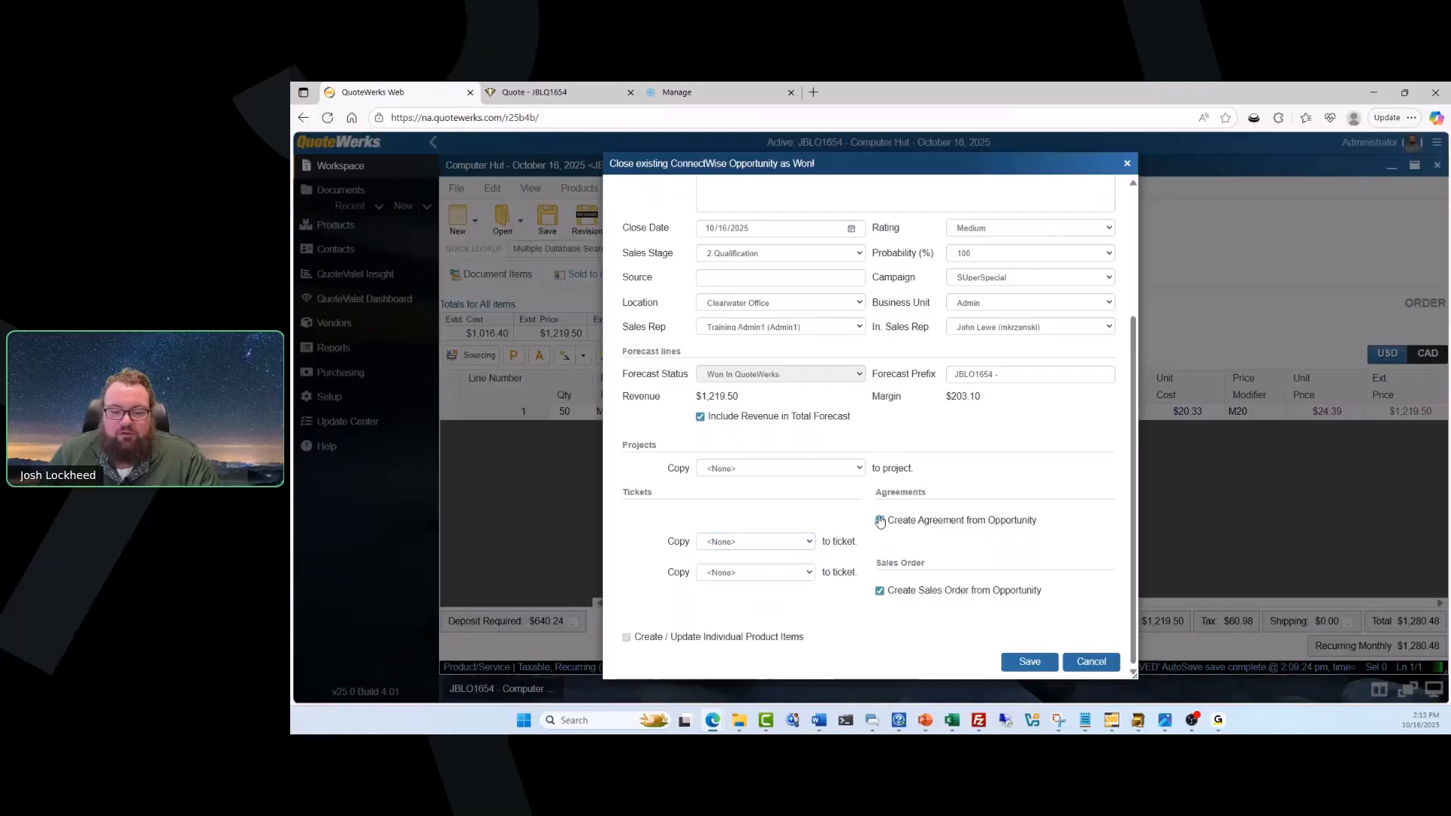
click(880, 591)
click(1029, 663)
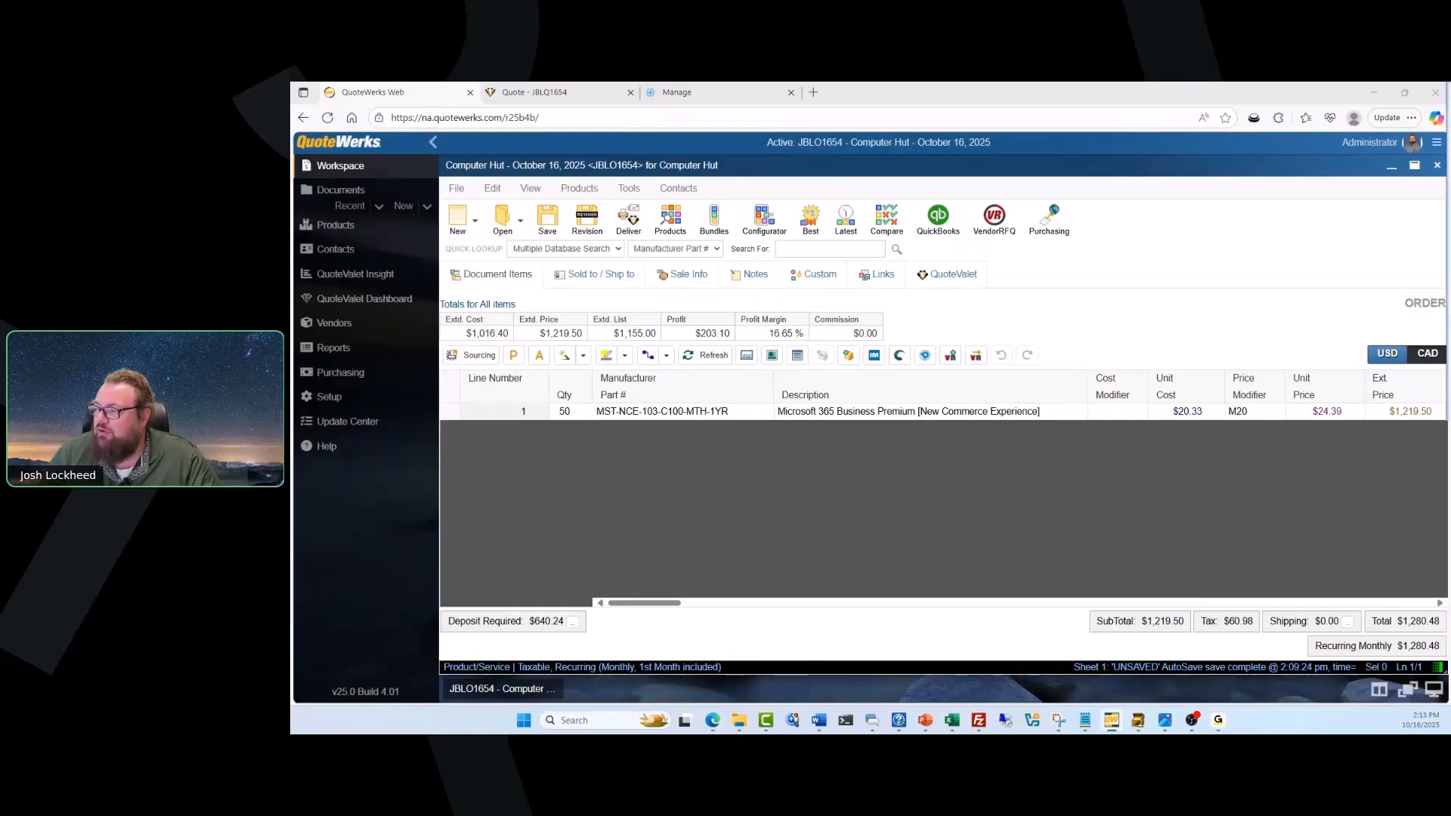
Switch to QuoteWerks Desktop and open the Real-time Setup from the program options.
drag(1450, 100, 1005, 179)
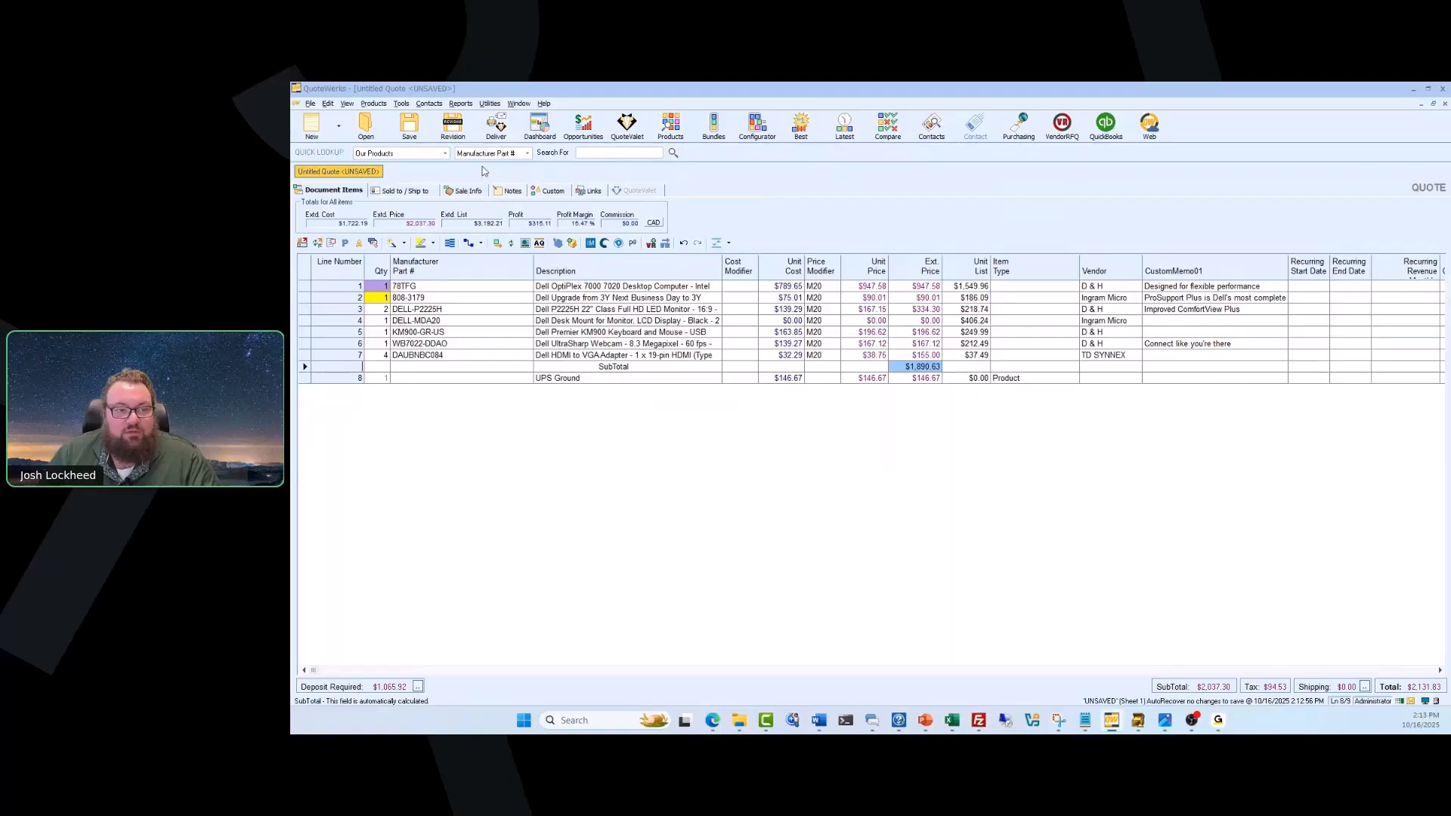
click(401, 103)
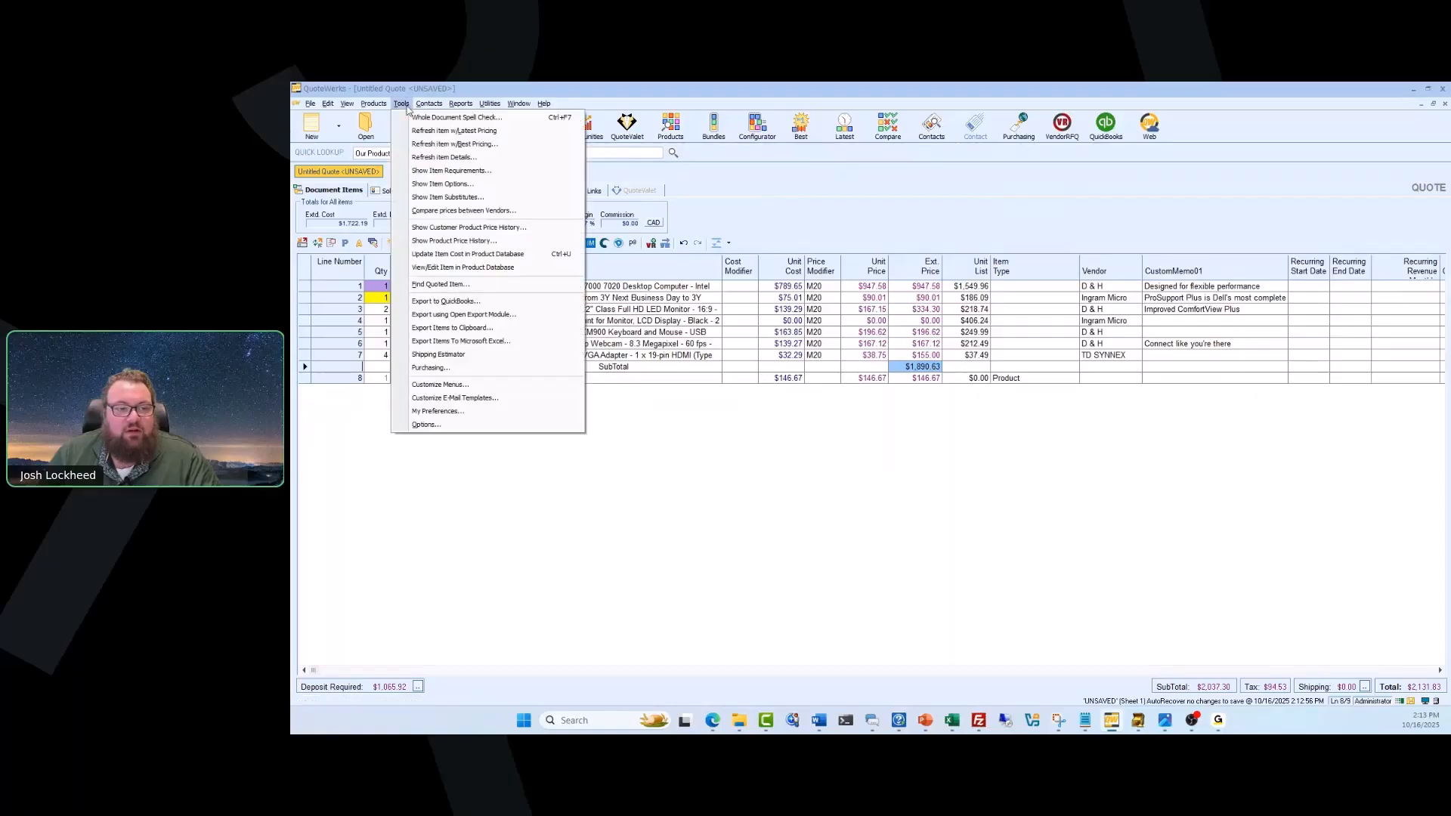
click(465, 423)
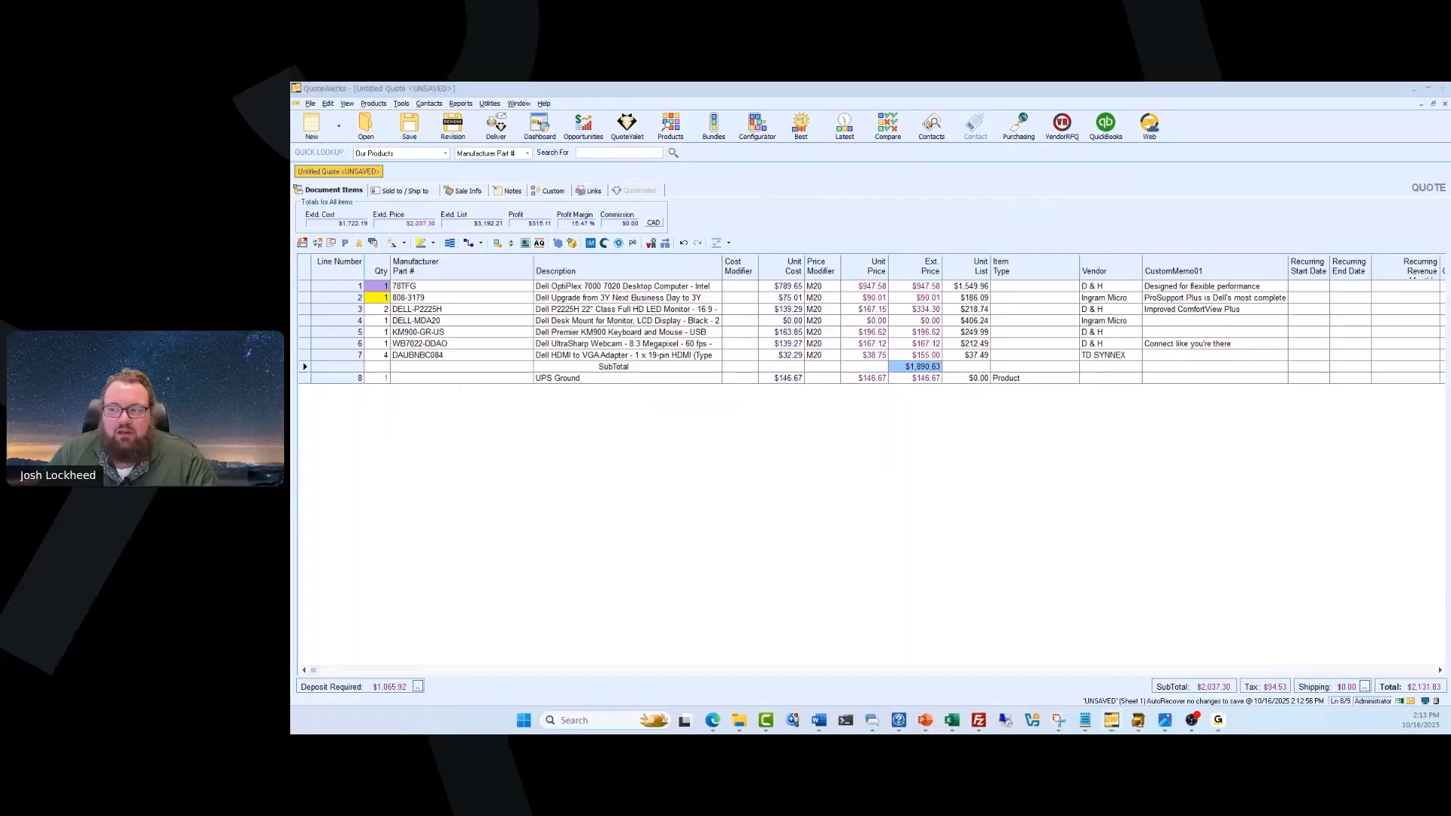
drag(1446, 192, 750, 209)
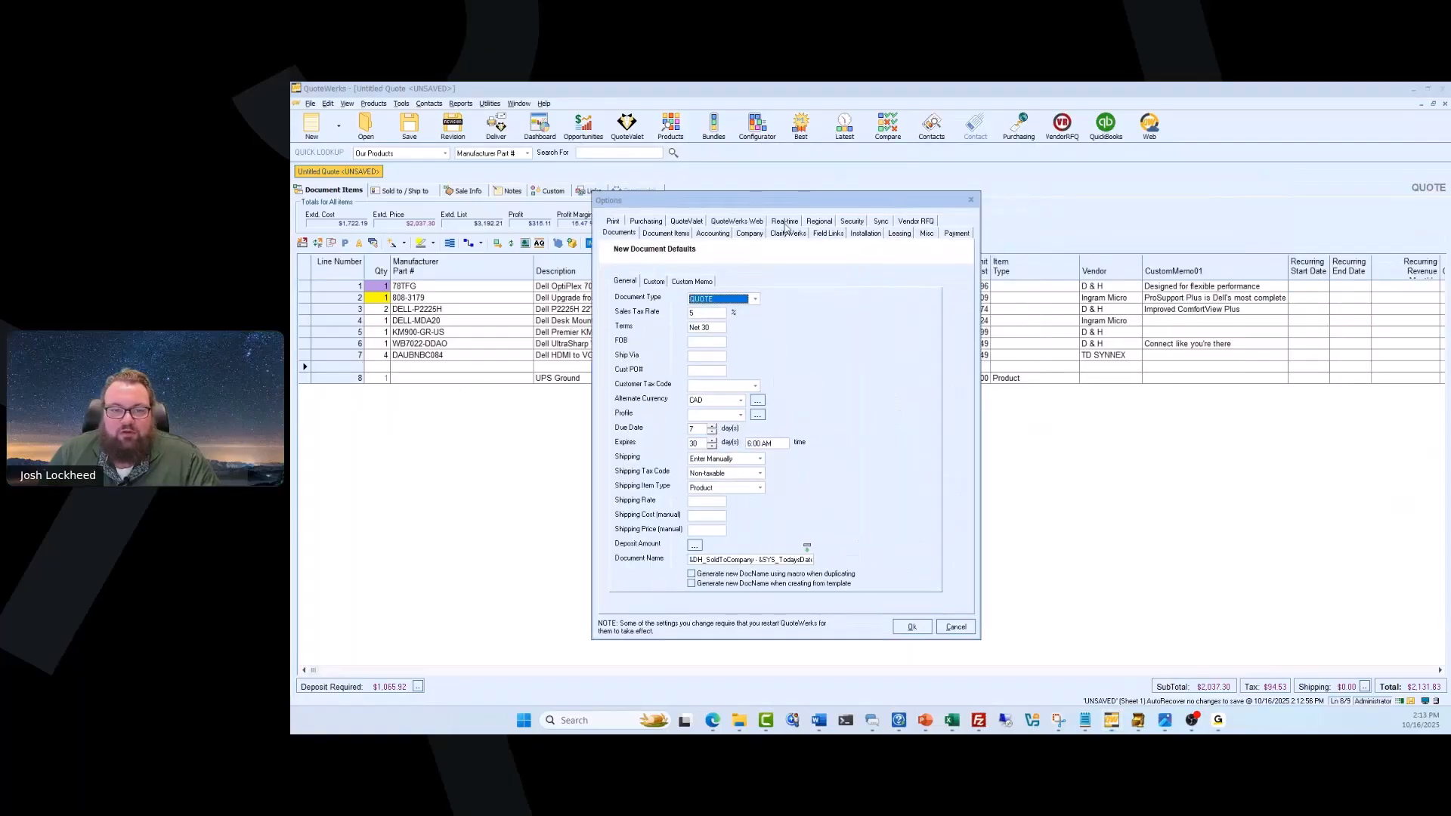
click(783, 221)
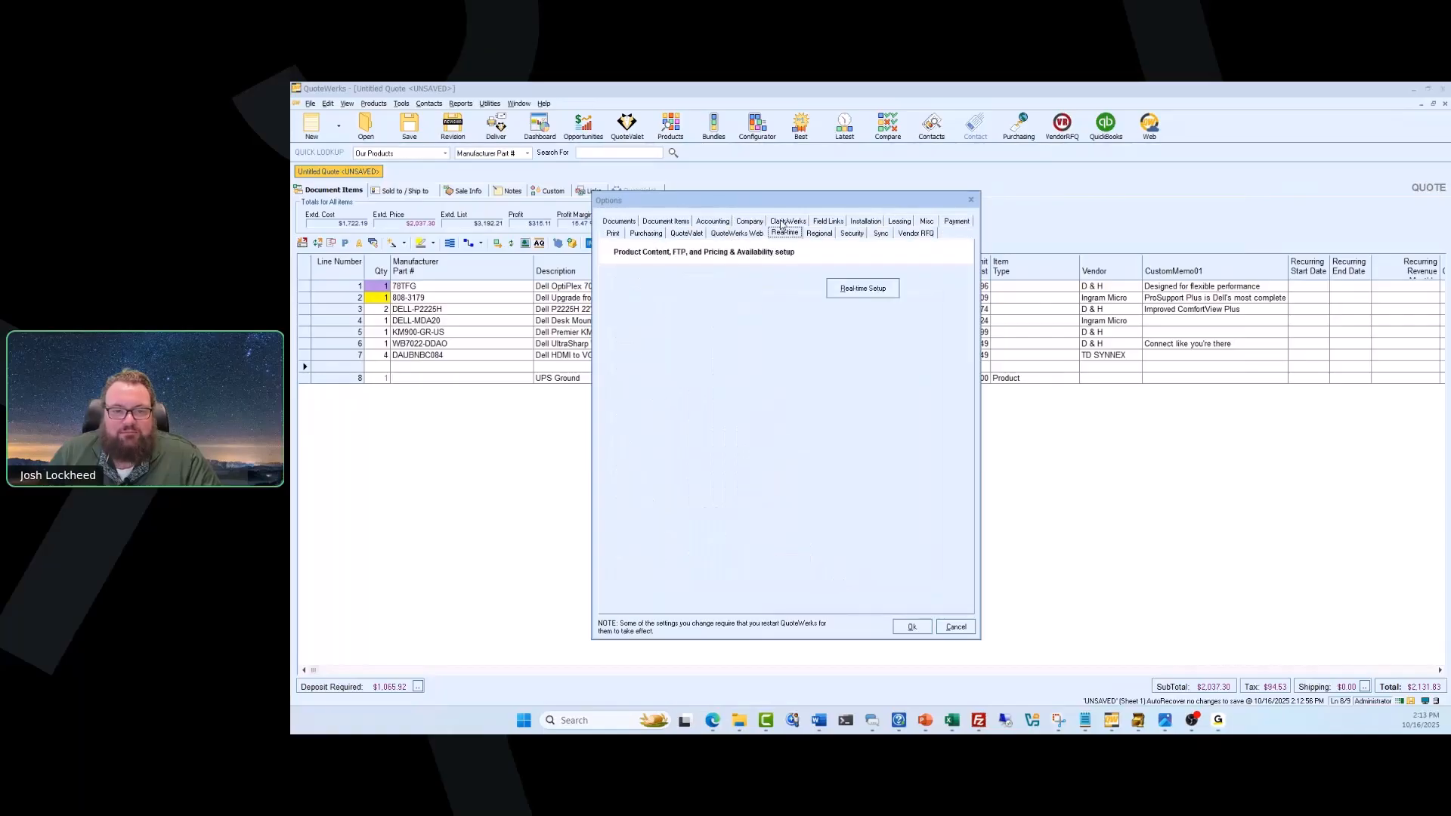
click(853, 287)
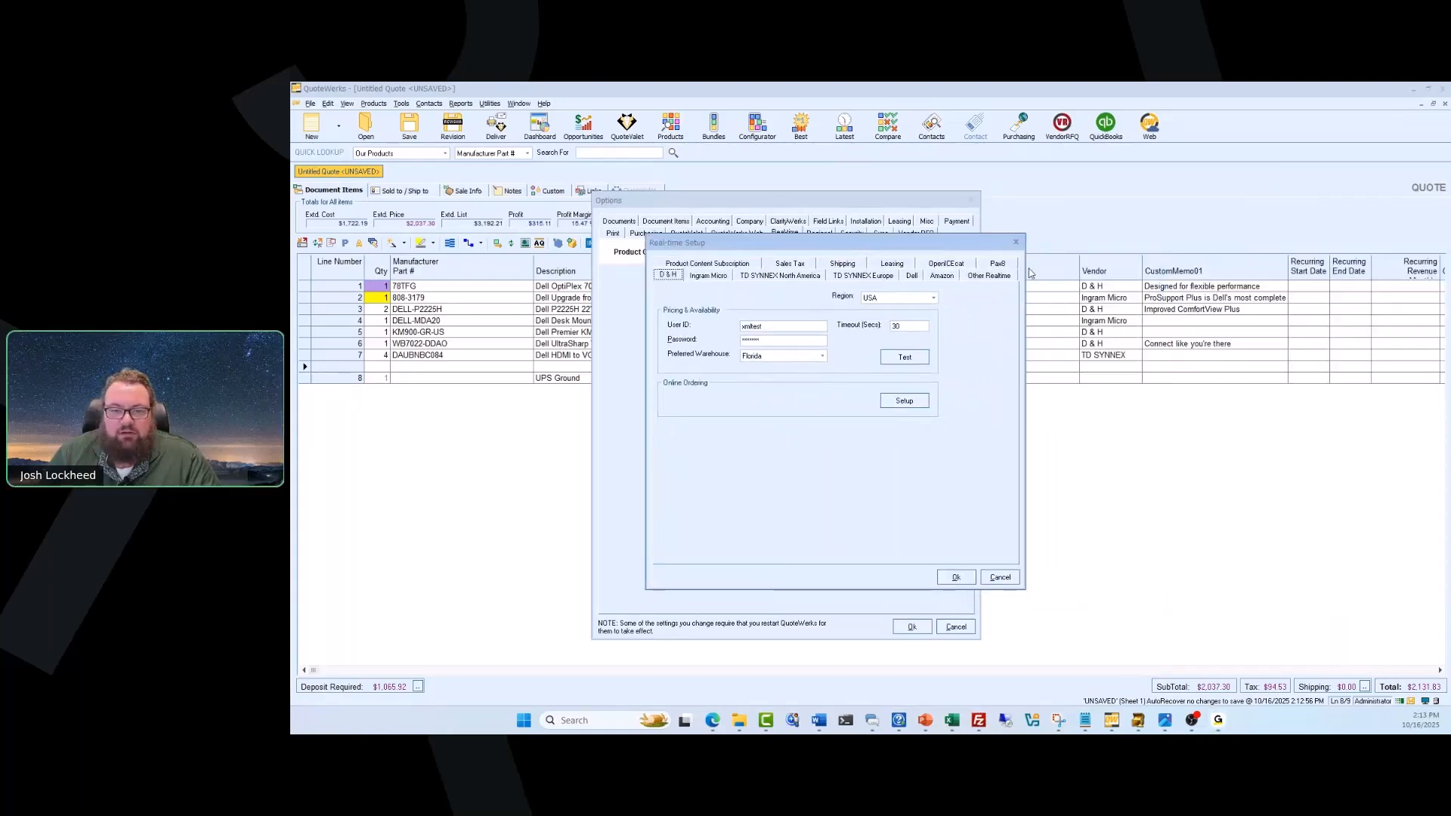
Examine the Pax8 authentication, field mapping and term suffix settings in the Real-time Setup and close the options.
click(998, 264)
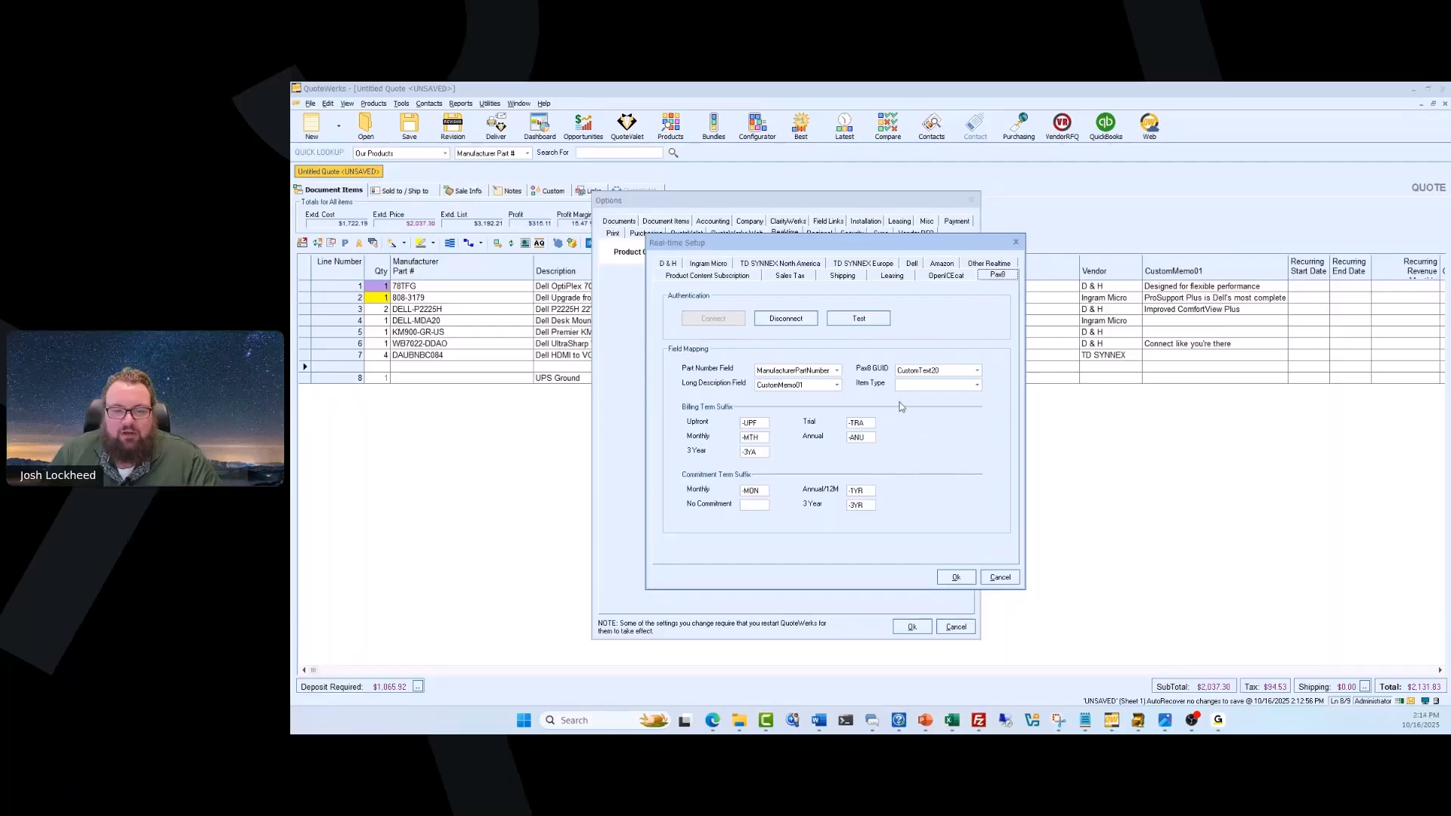
click(956, 576)
click(912, 627)
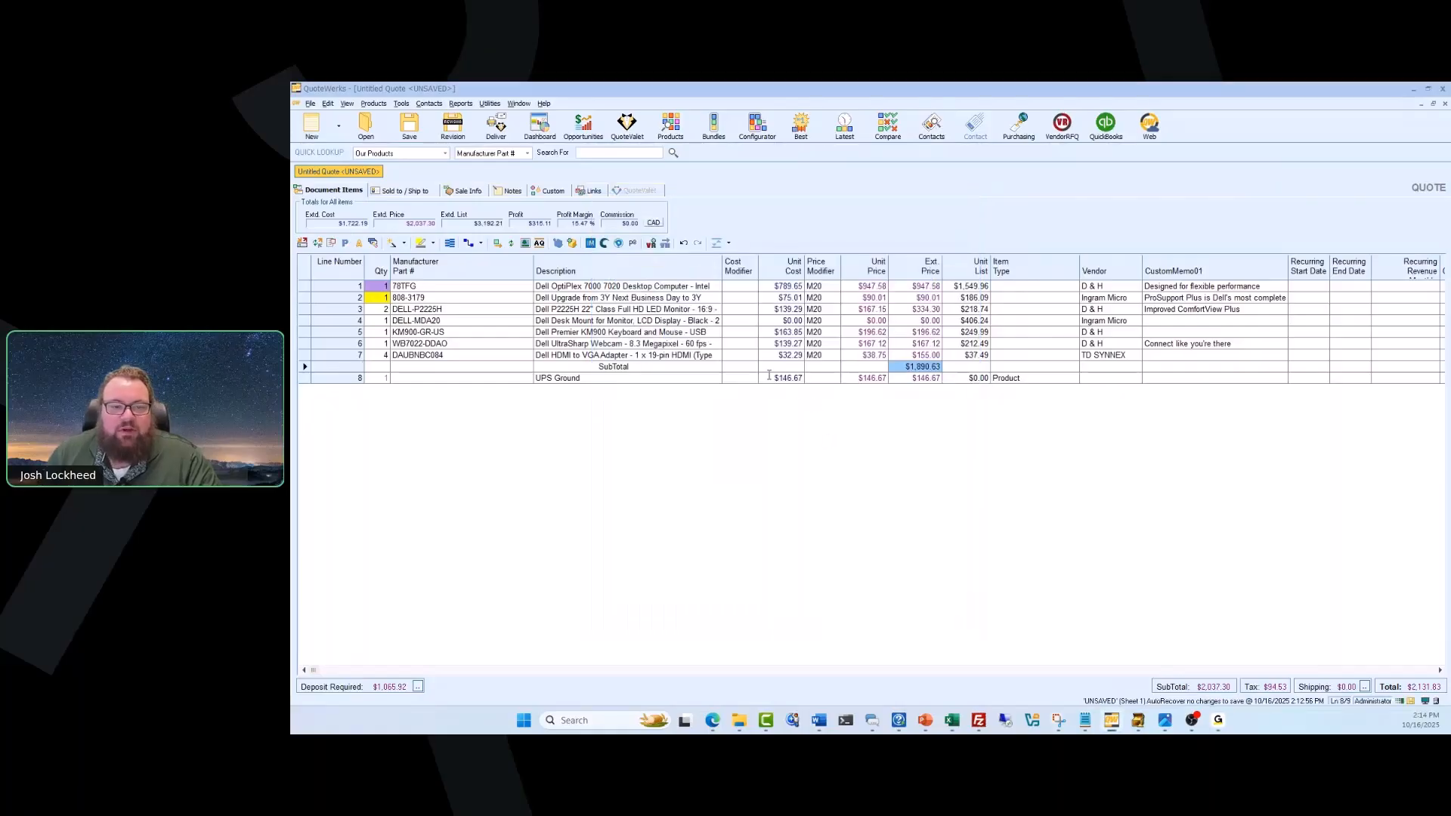
Open the Pax8 product search from the quote and search for "Microsoft 365" with the vendor set to Microsoft.
click(633, 243)
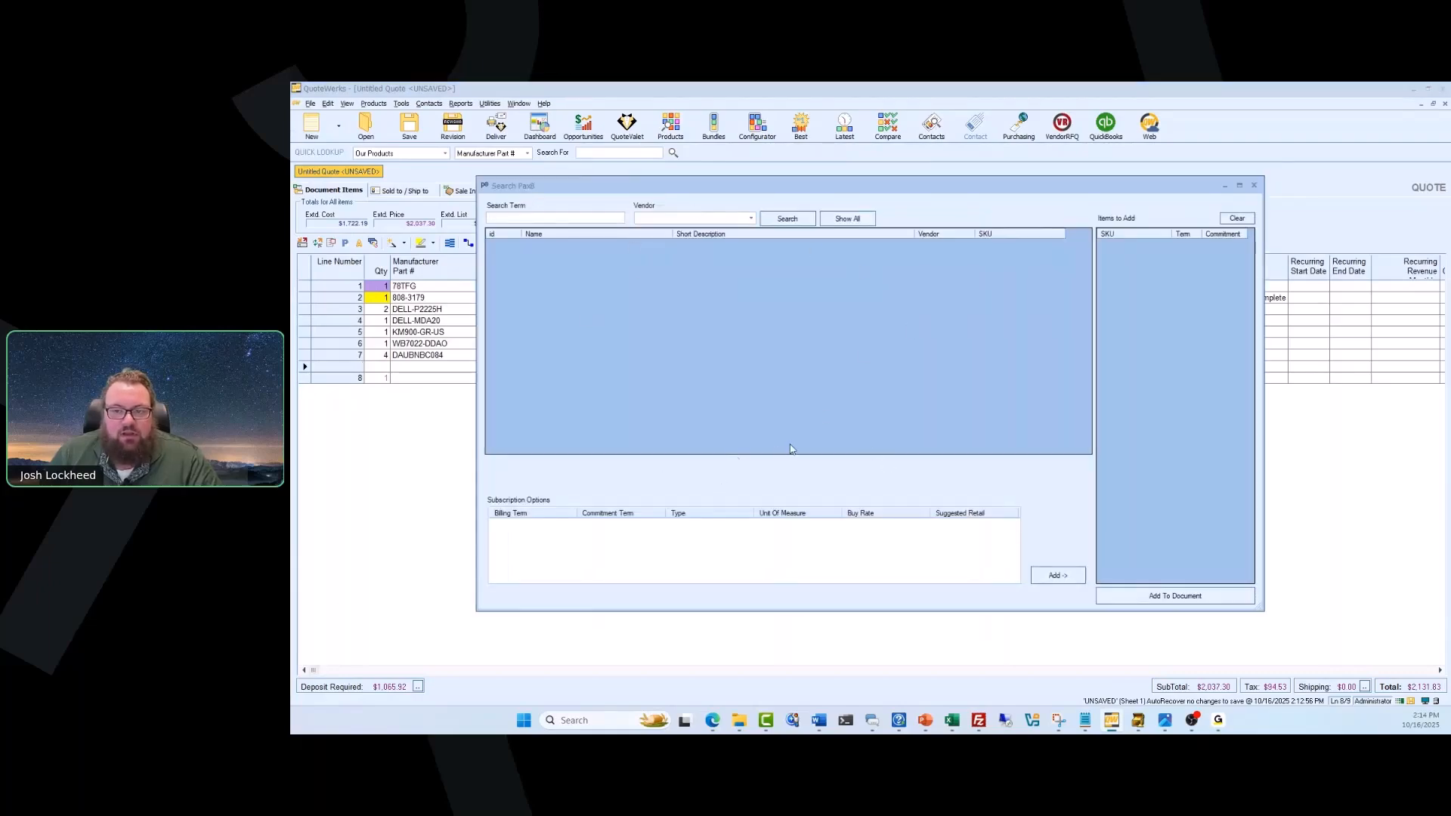
click(615, 220)
text(M)
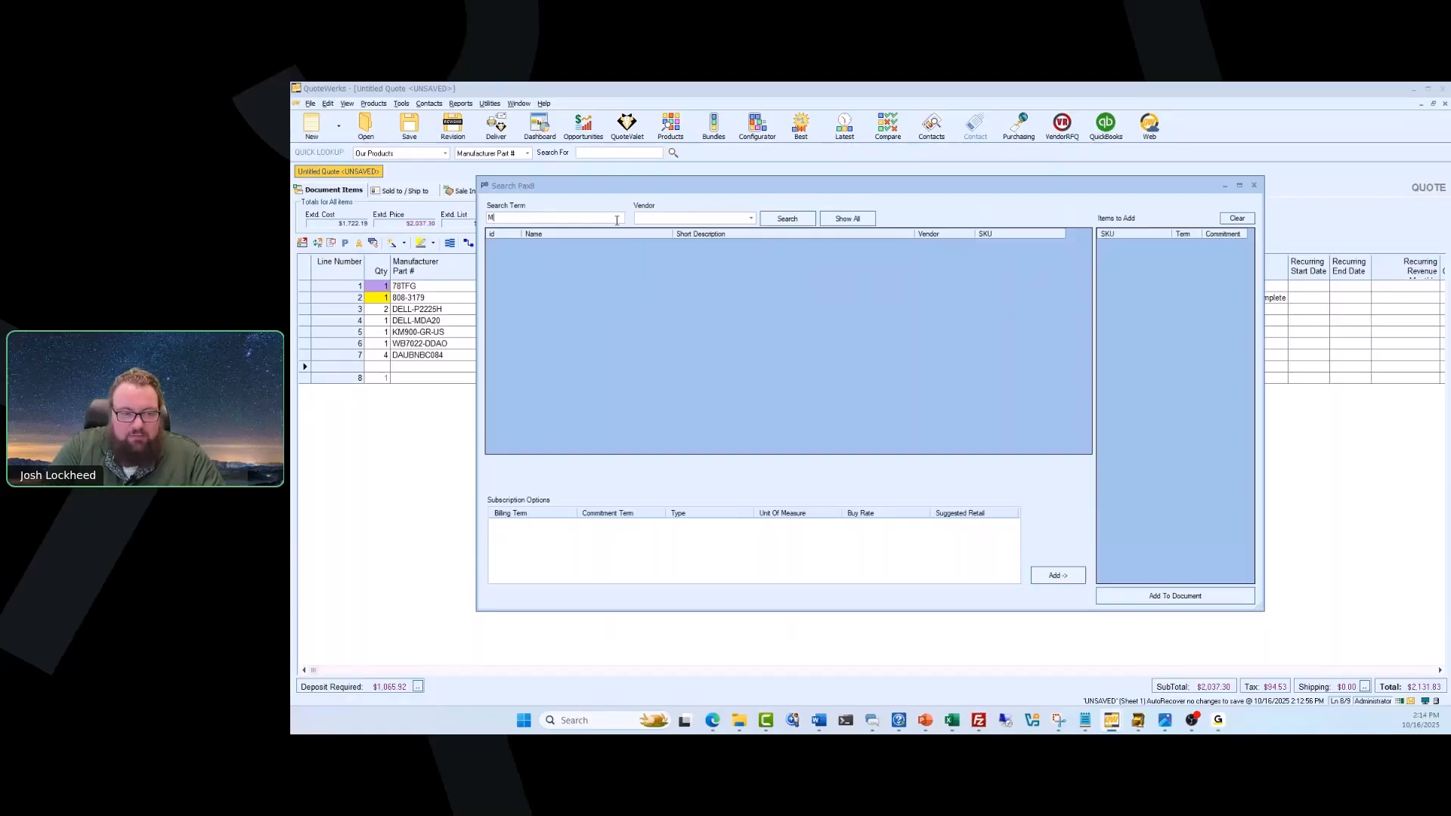
text(icro)
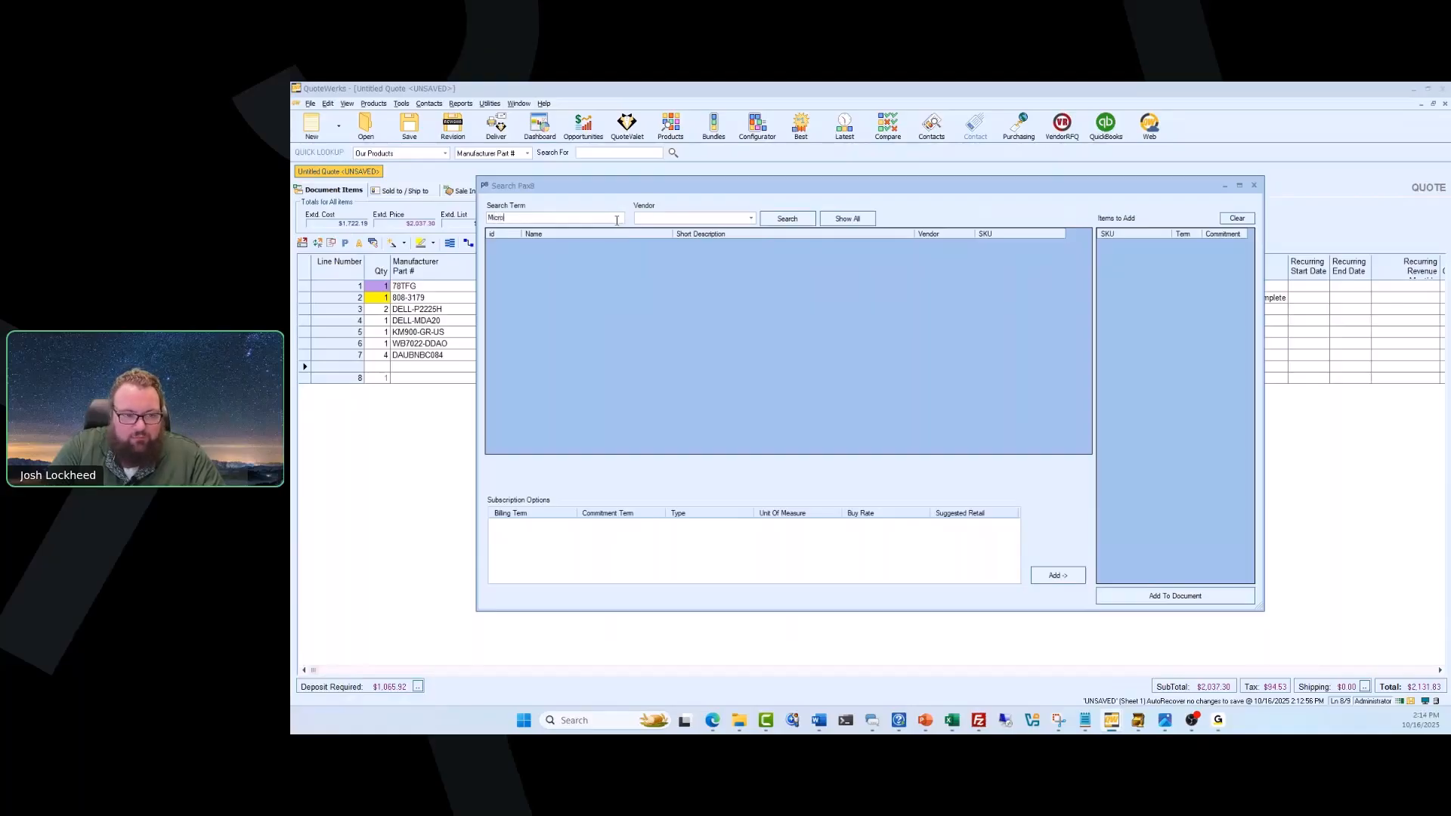
text(soft 365)
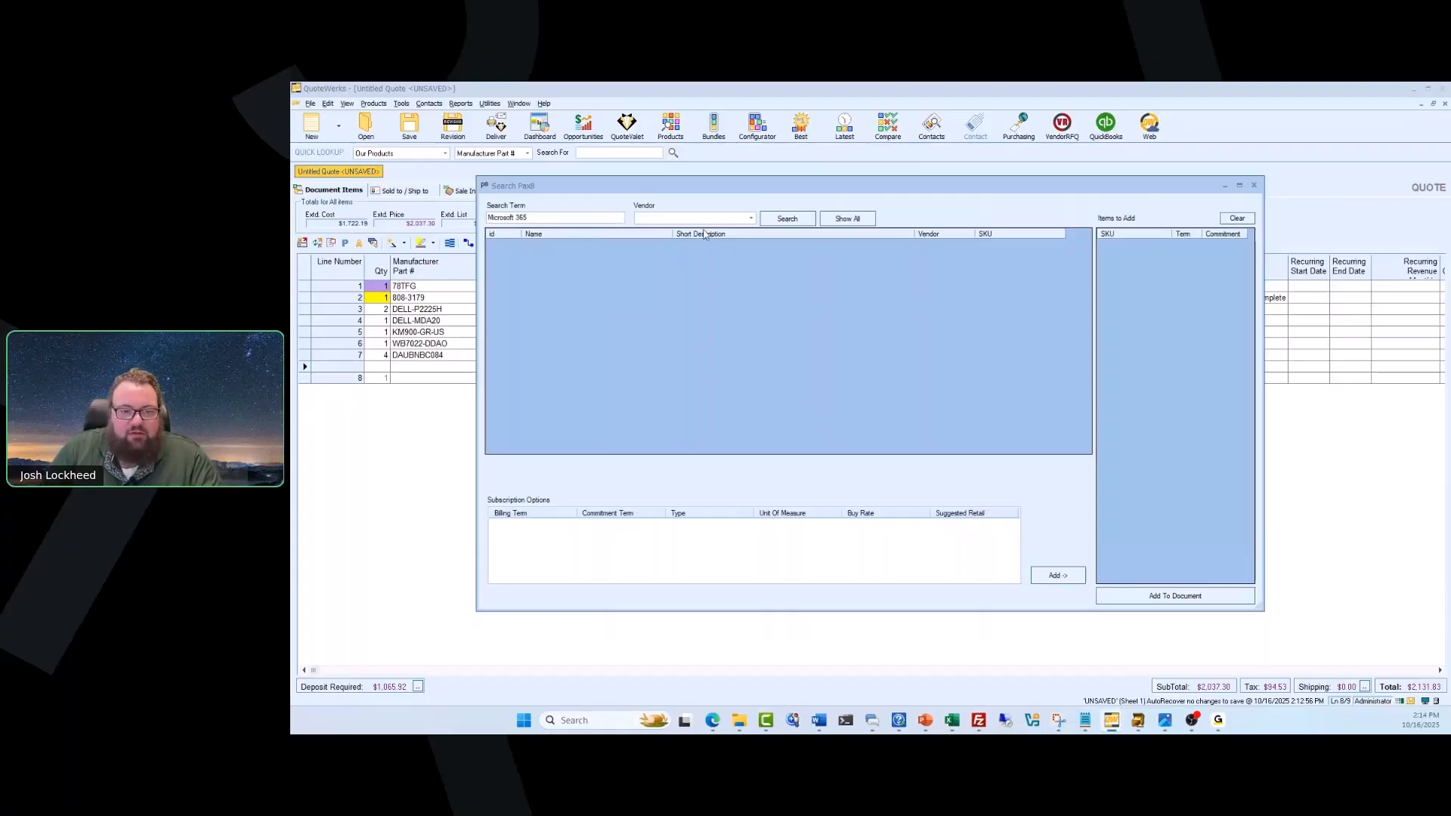
click(750, 218)
scroll(715, 275, down, 3)
scroll(715, 274, down, 8)
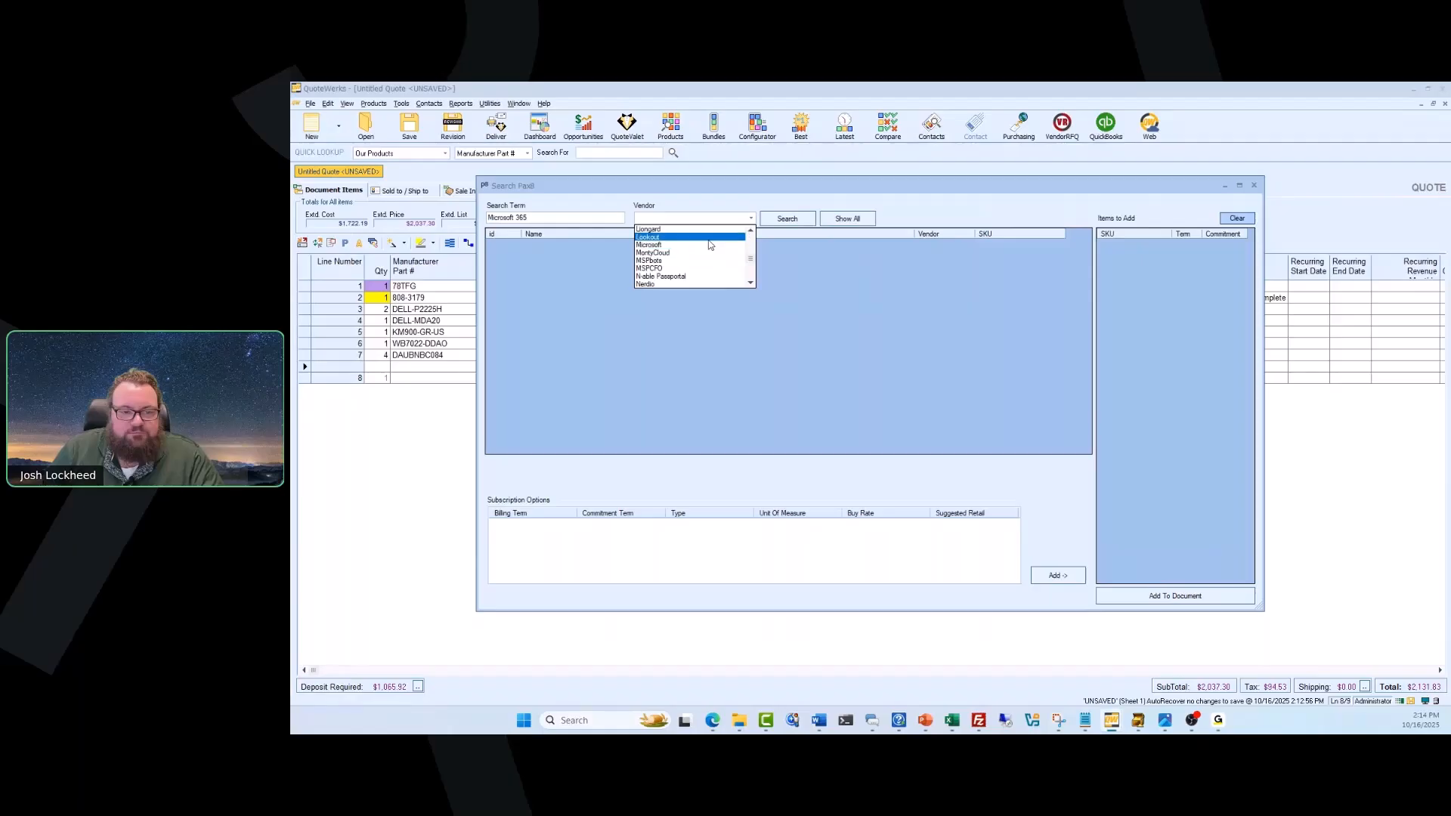
click(710, 245)
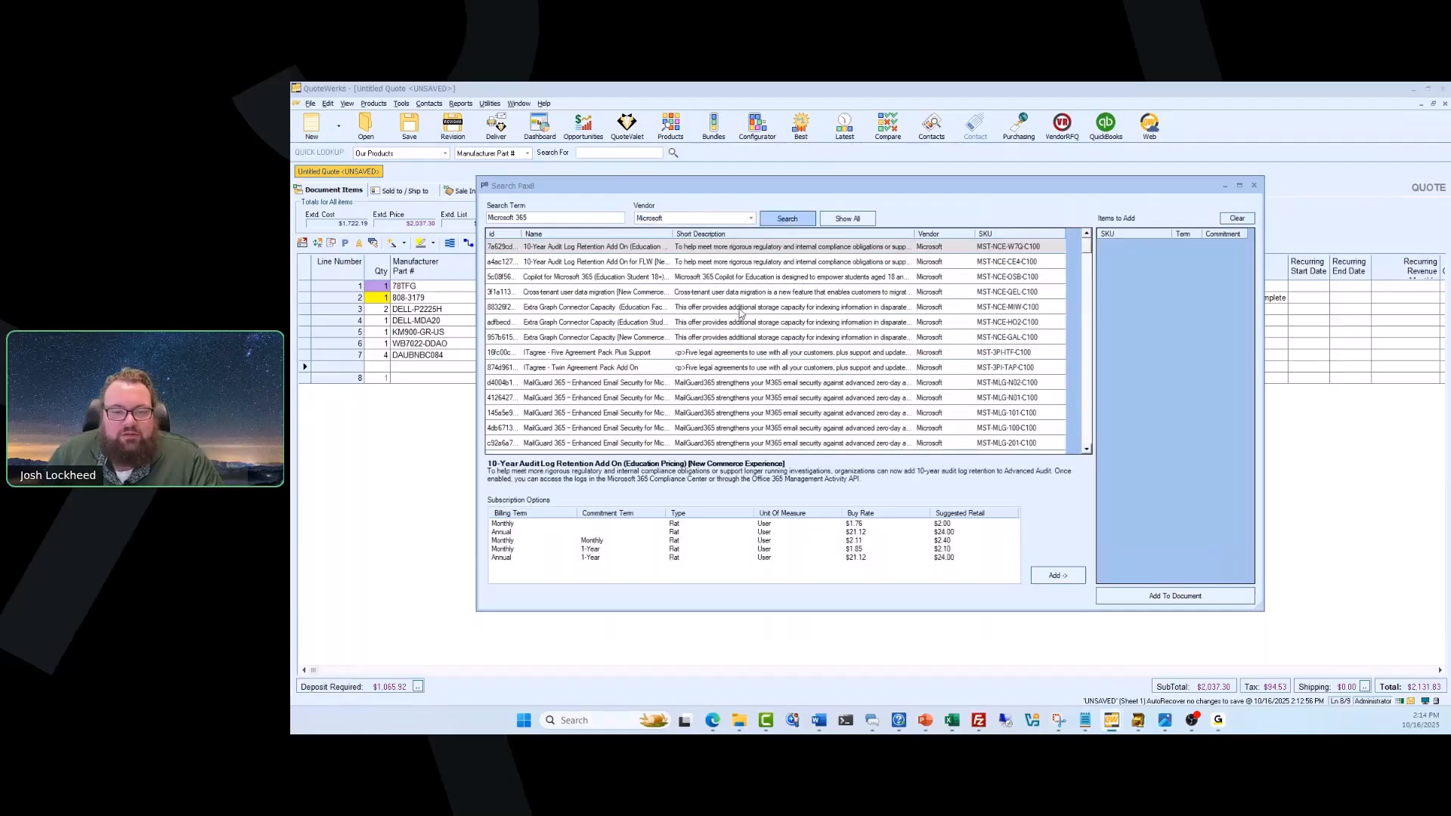
Browse the products and put Extra Graph Connector Capacity (Education Student Pricing) with monthly billing and 1-Year commitment in the items to add.
scroll(823, 344, down, 5)
scroll(824, 344, down, 10)
scroll(824, 345, down, 5)
scroll(807, 340, down, 10)
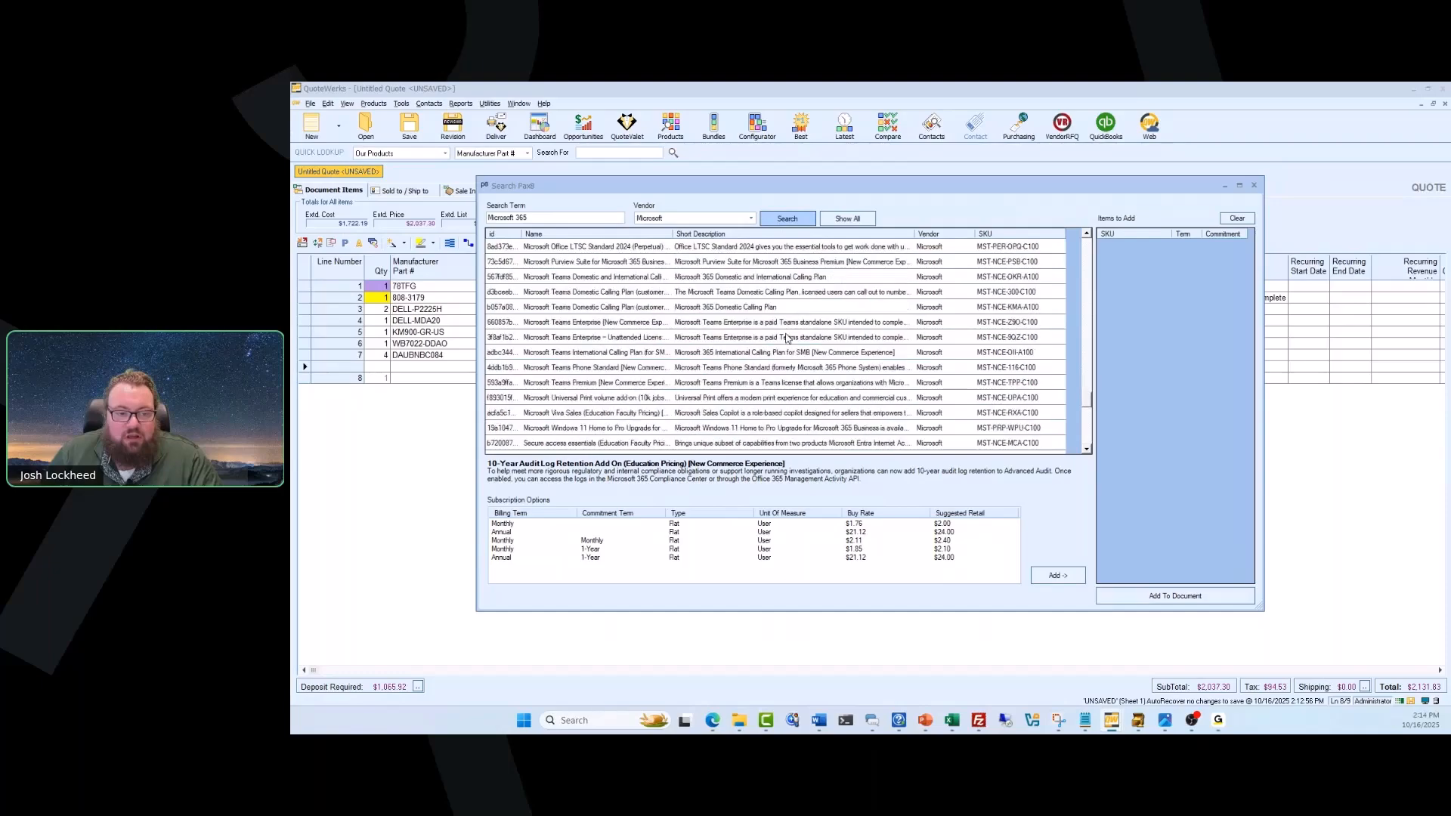
scroll(786, 337, down, 2)
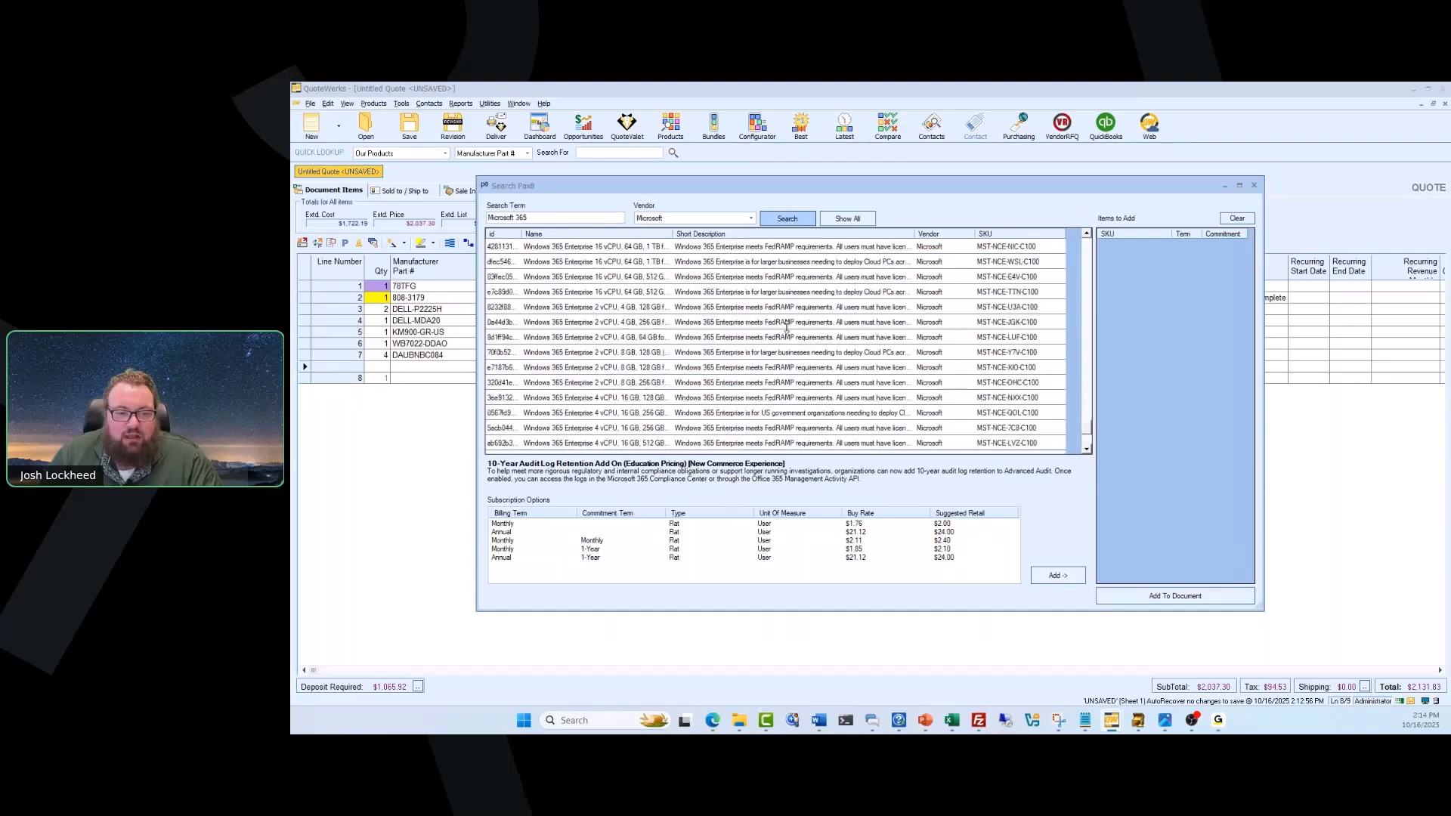
click(847, 219)
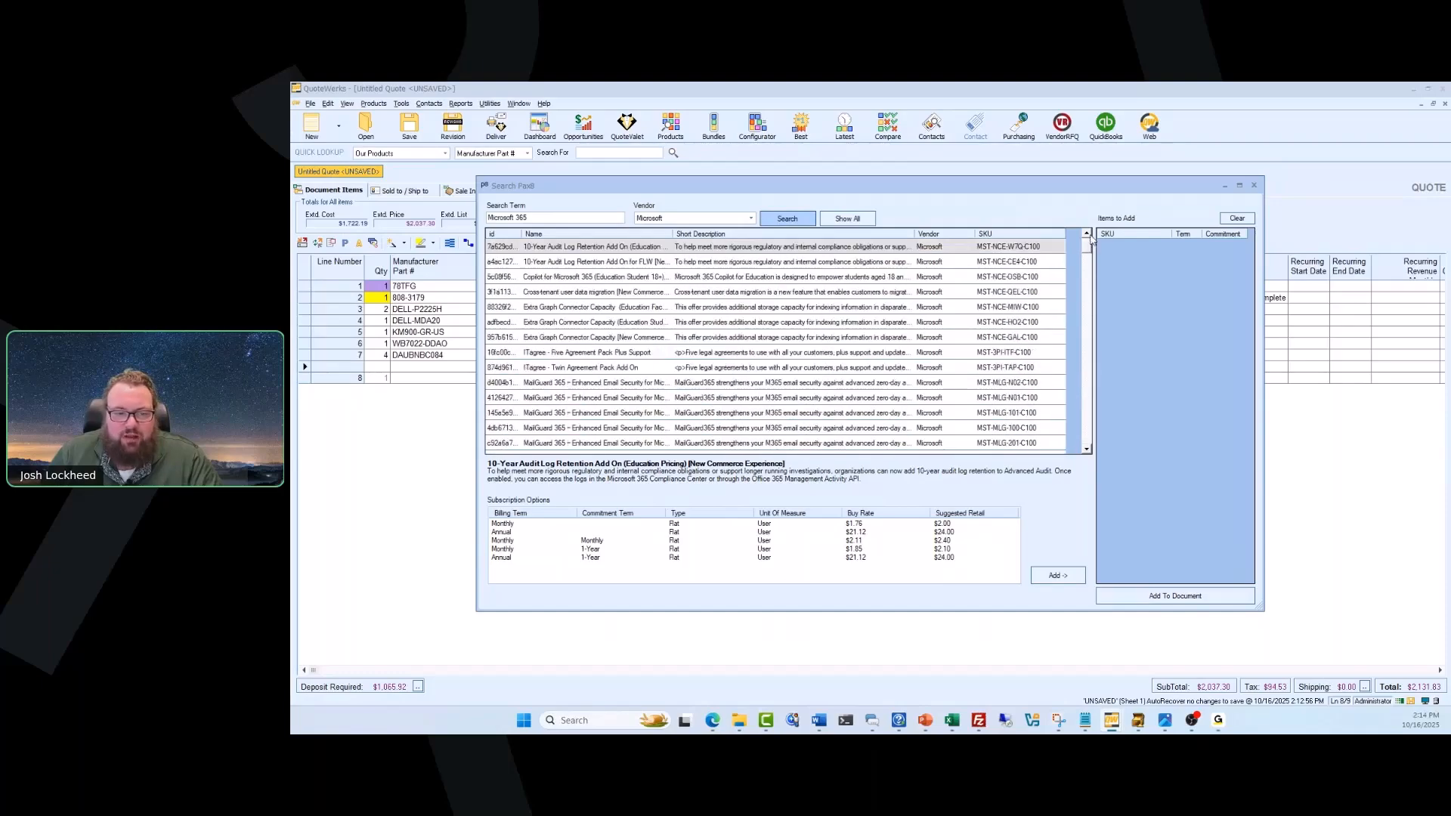
click(714, 320)
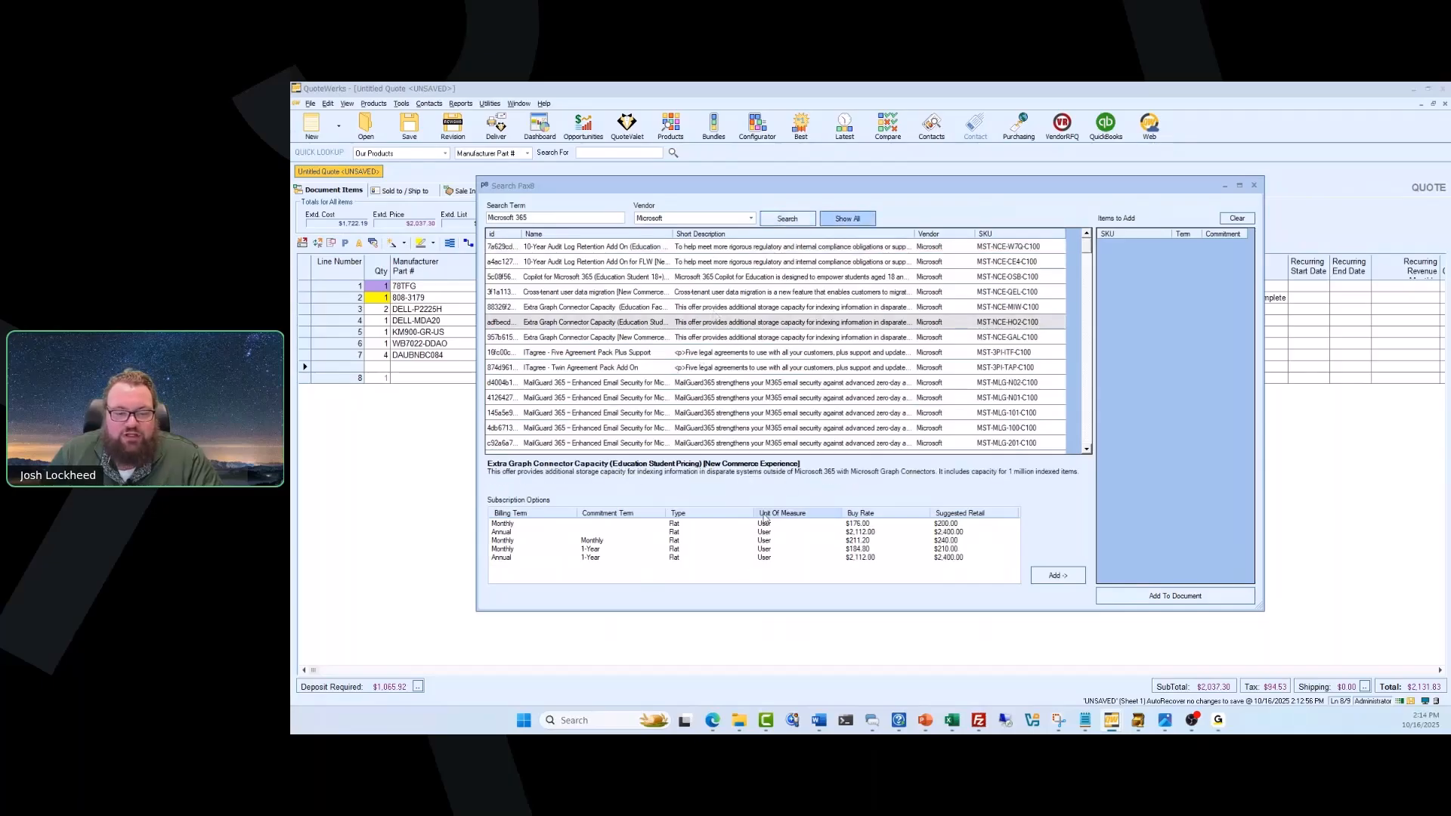
click(505, 542)
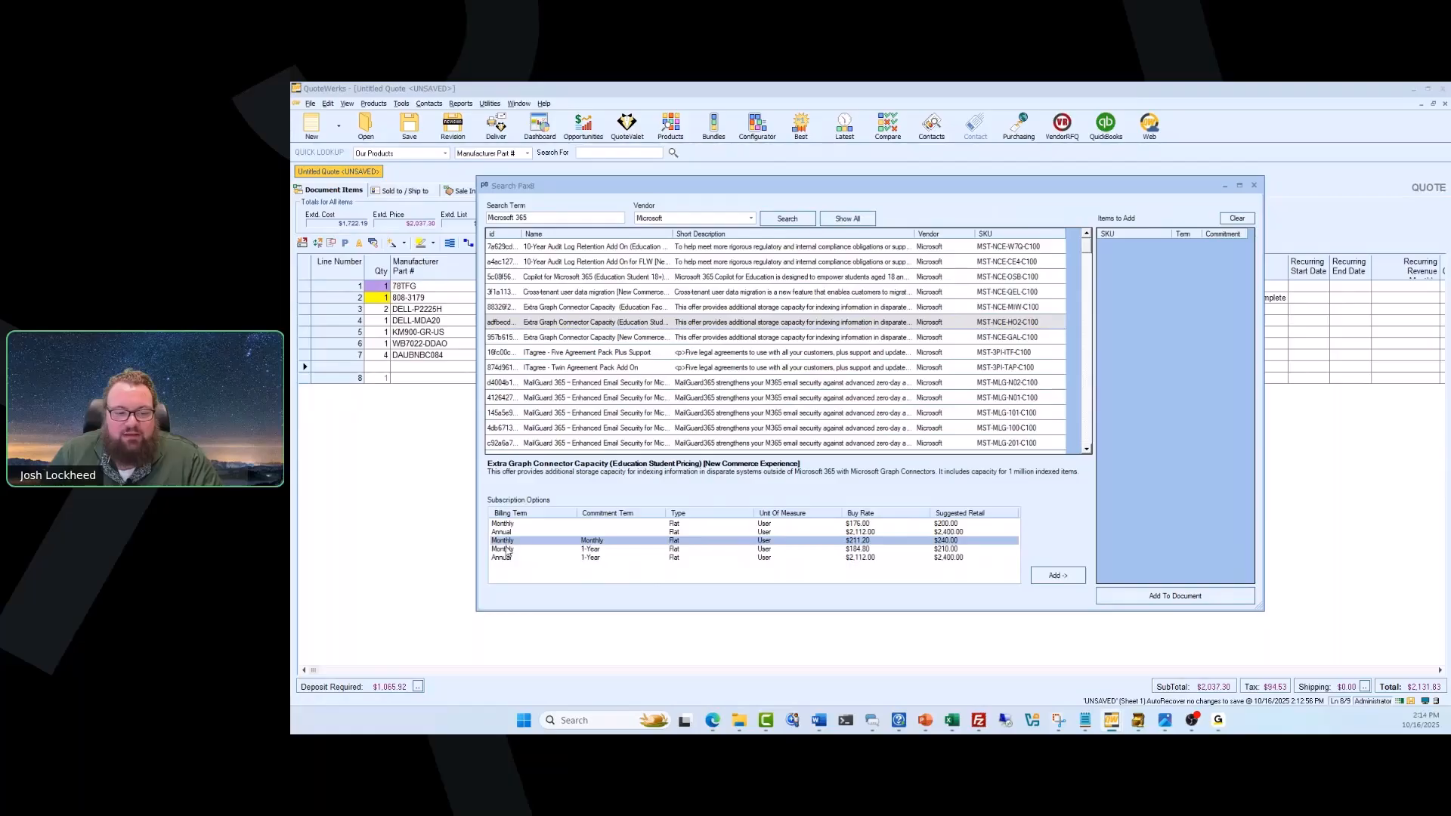
click(507, 550)
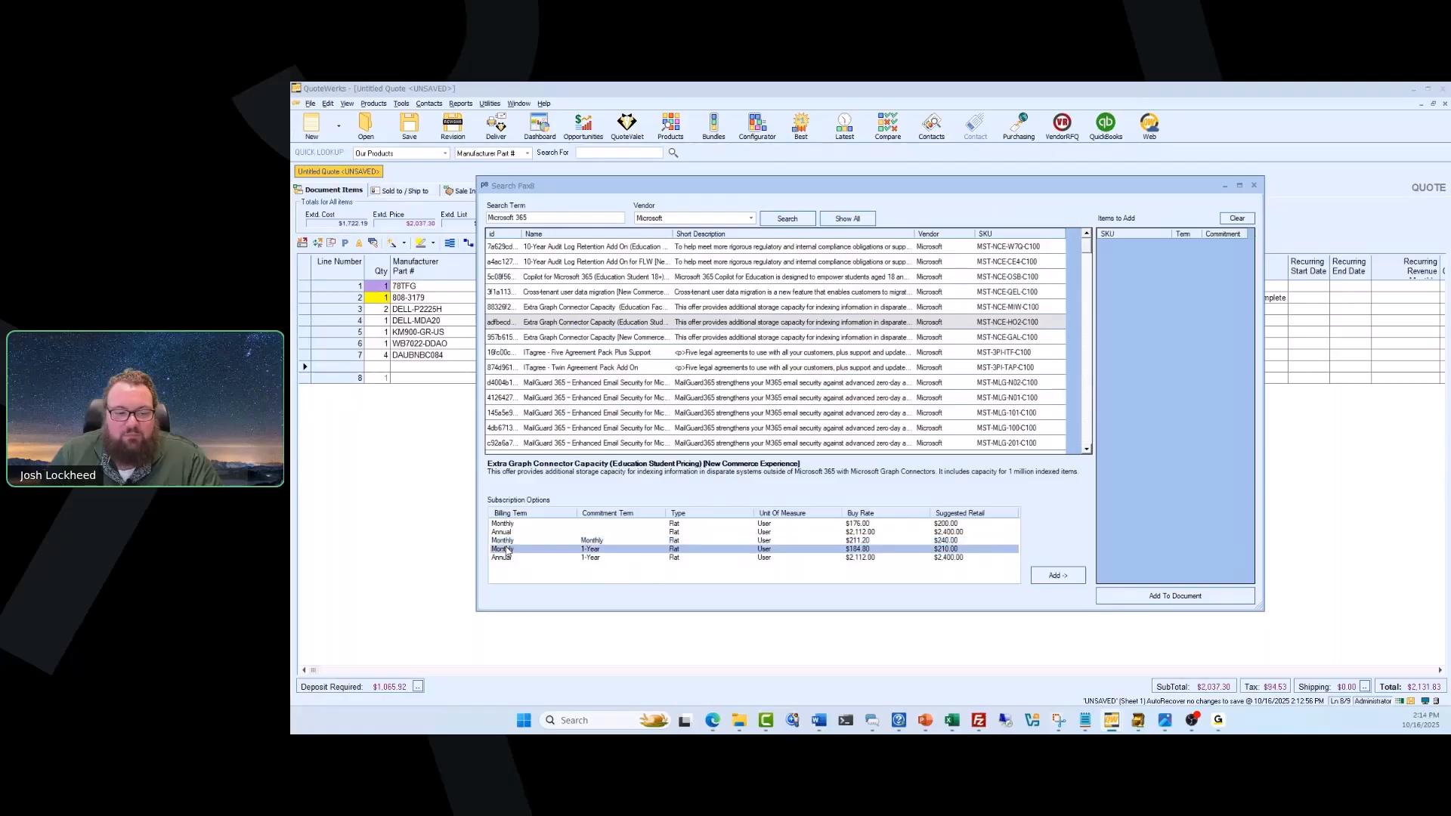
click(1053, 578)
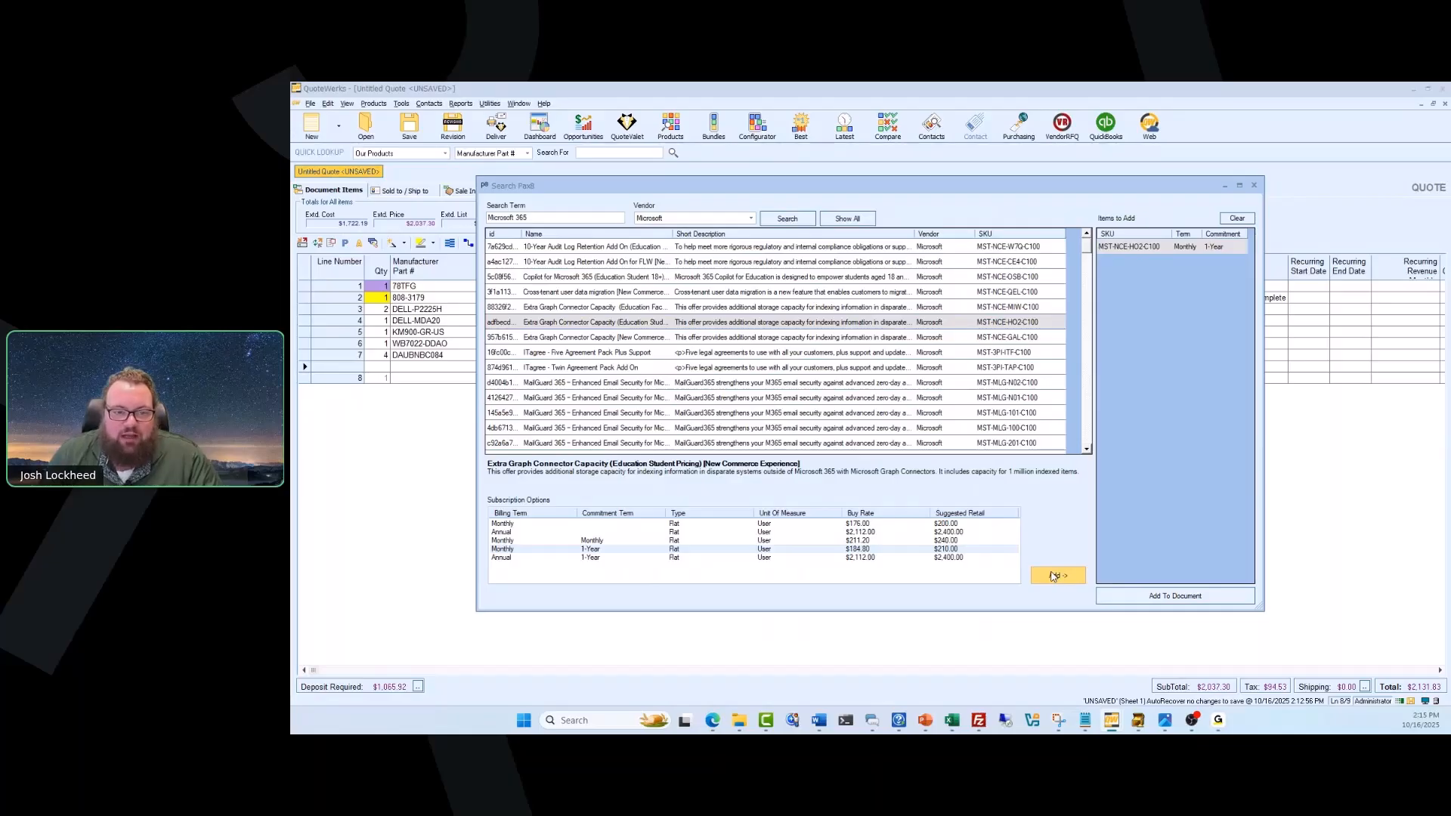
Include the ITagree - Twin Agreement Pack Add On with monthly billing and 1-Year commitment, and add the collected items to the quote.
click(716, 370)
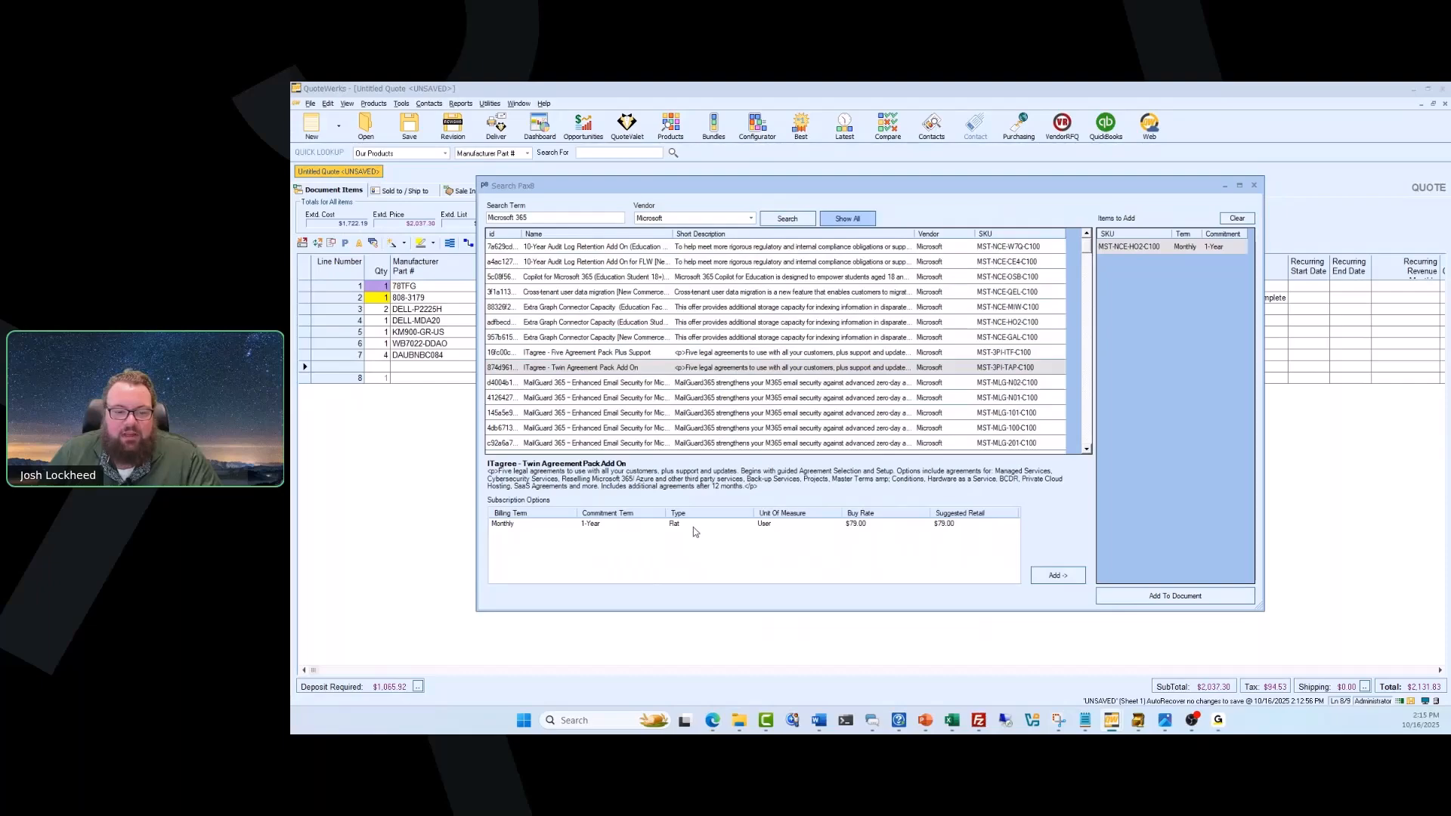
click(695, 531)
click(1058, 575)
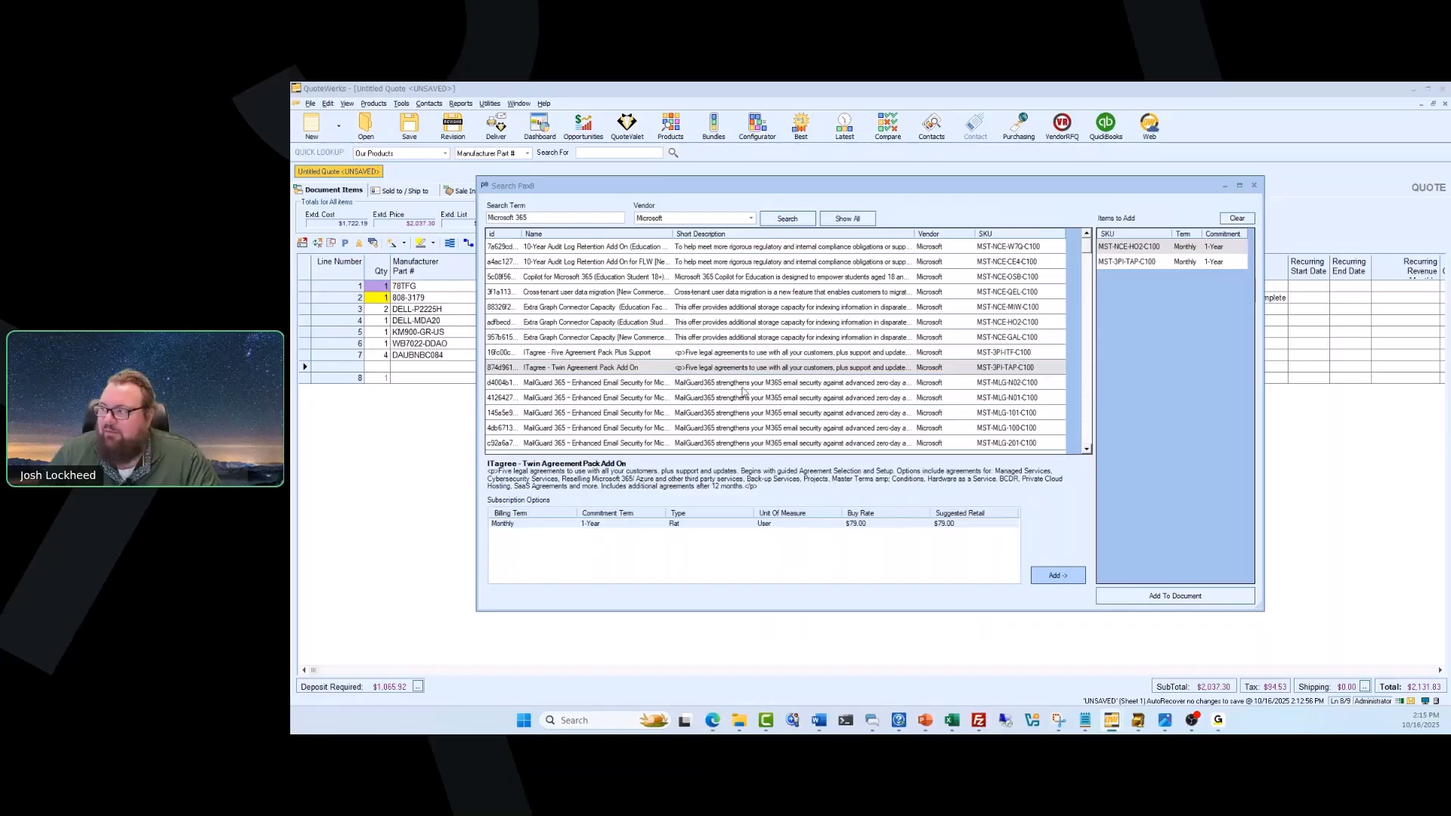
click(1158, 598)
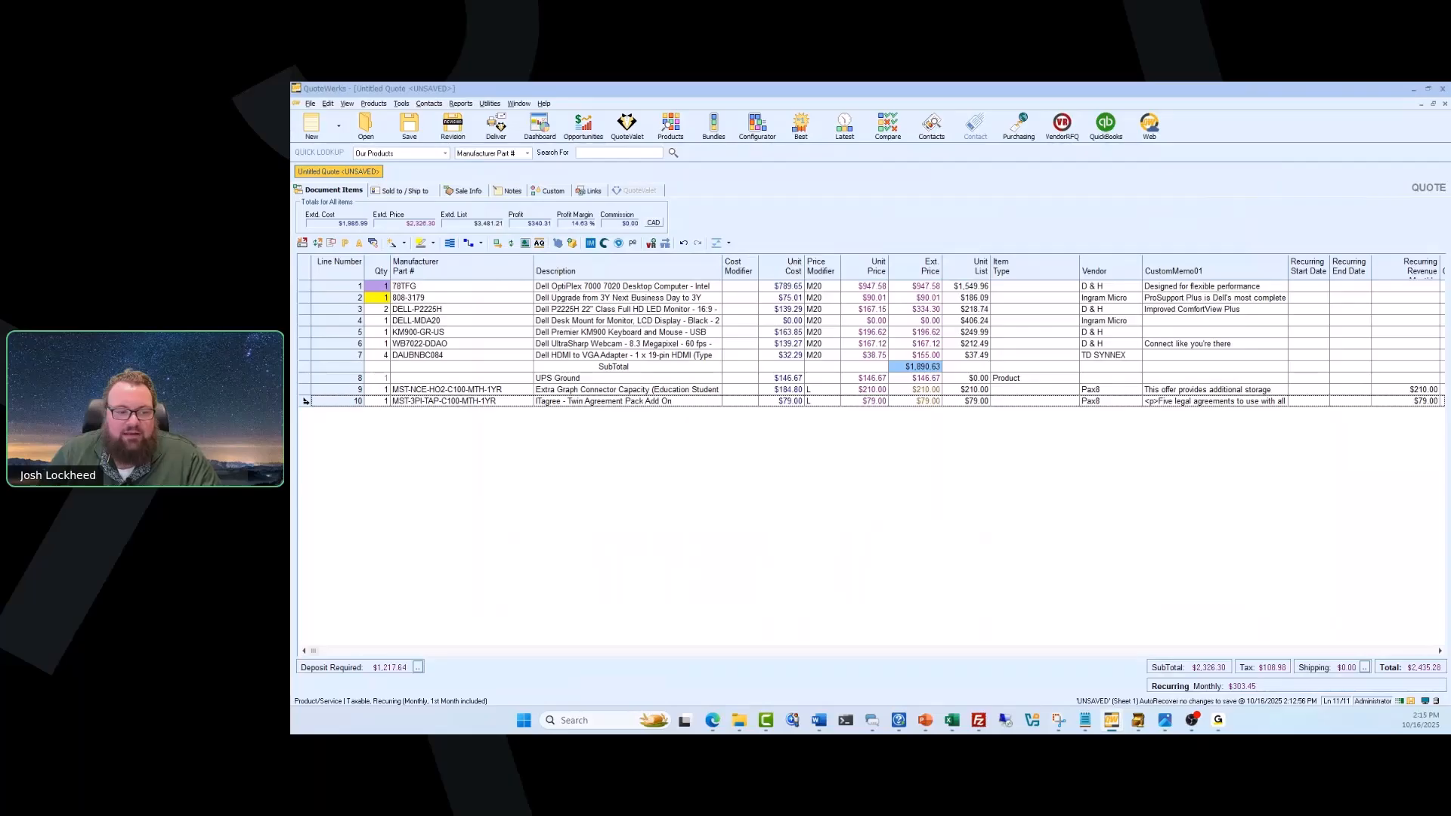
Review the recurring revenue settings in the line attributes of the ITagree - Twin Agreement Pack Add On item and close them.
click(306, 401)
right_click(304, 401)
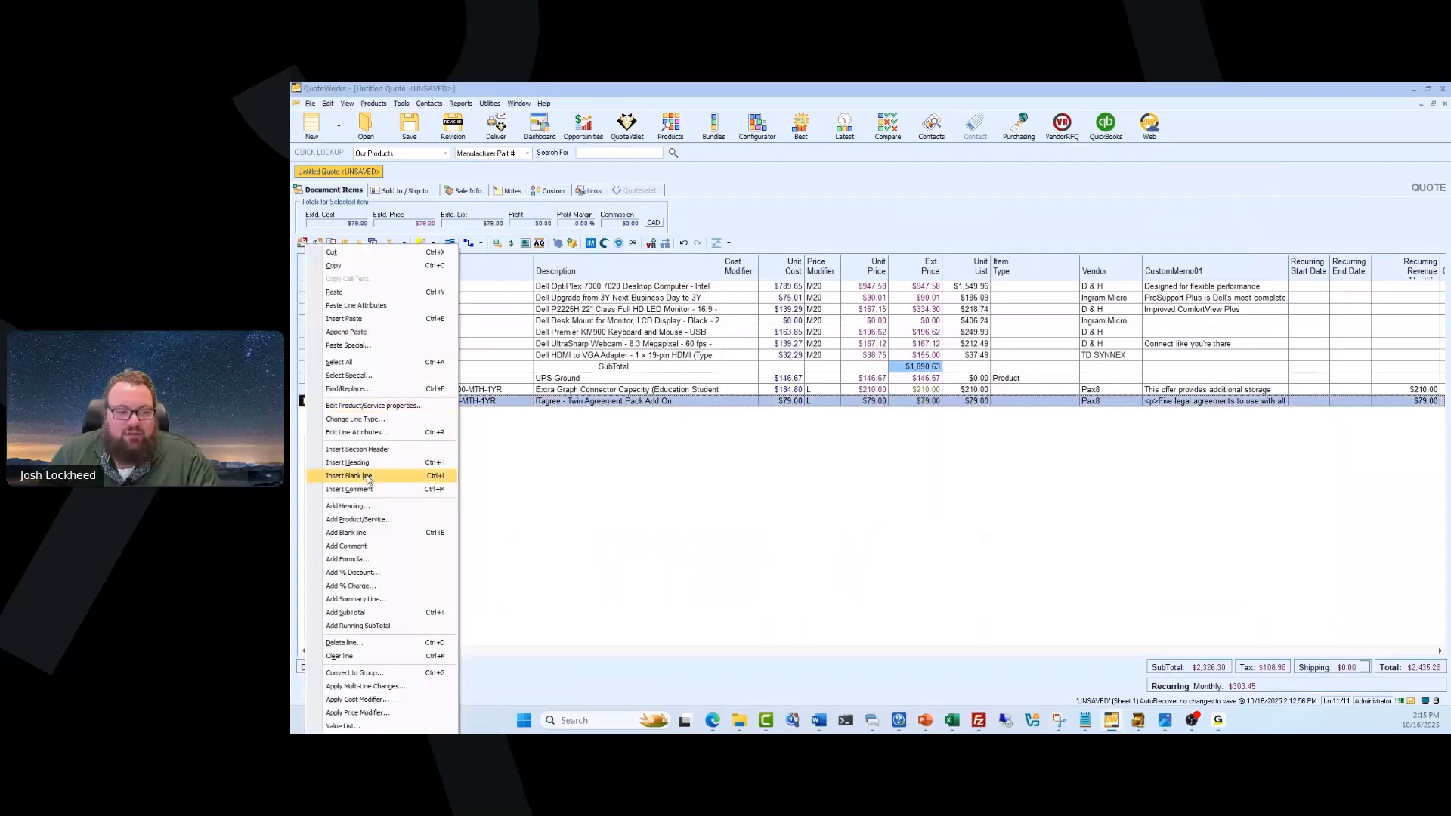
click(366, 433)
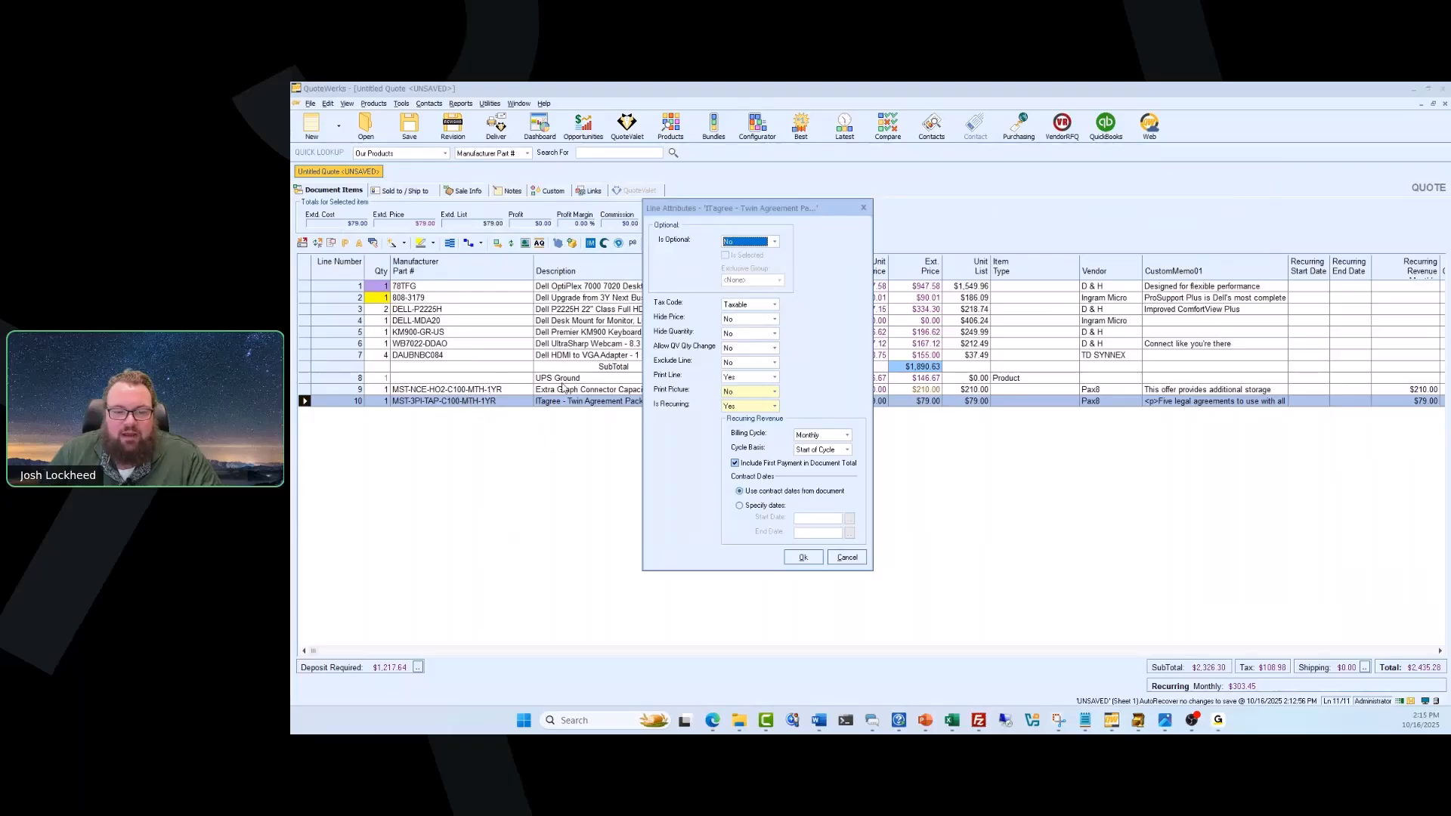
click(803, 558)
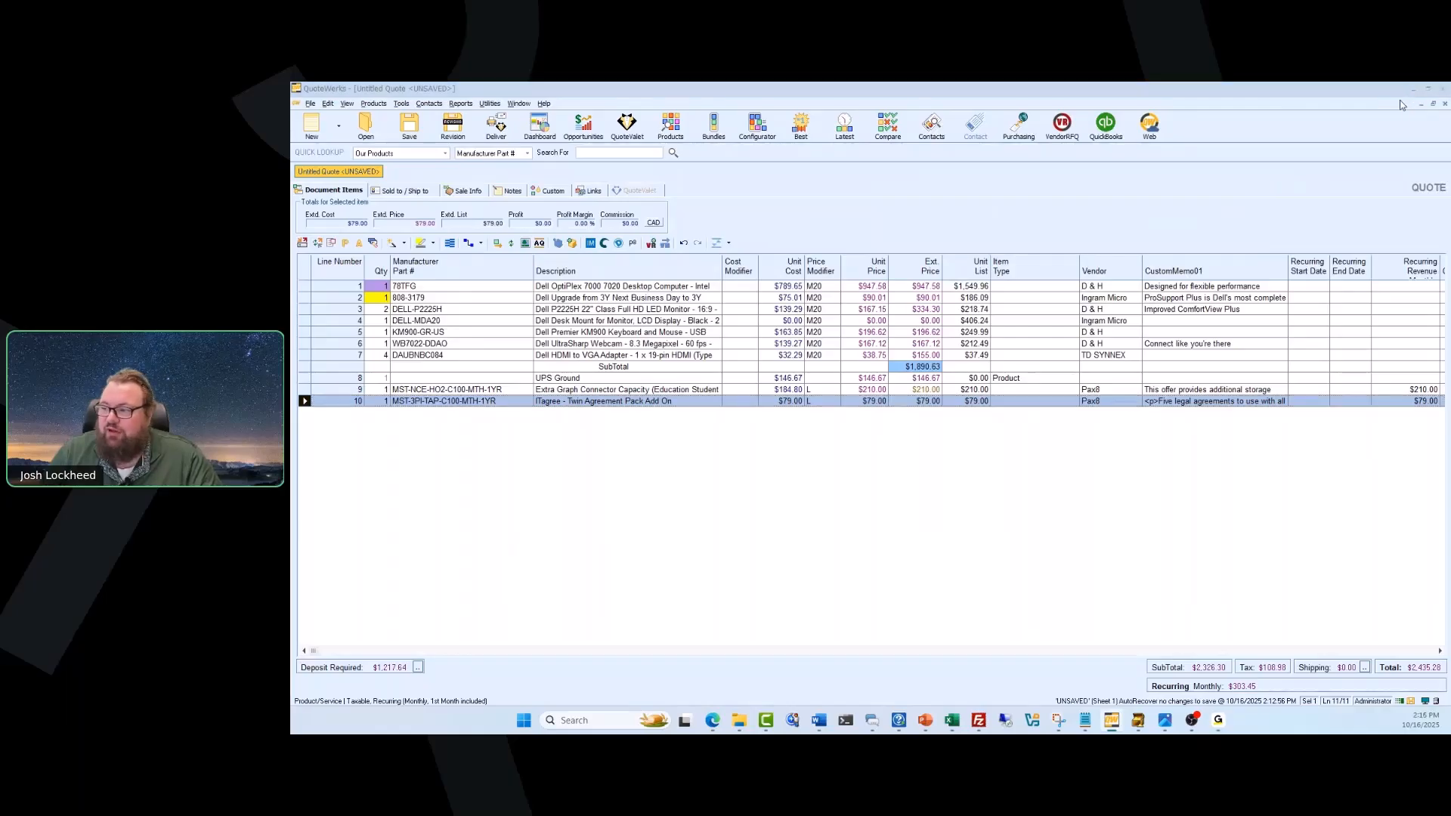
Switch to the presentation slideshow and show the Questions slide.
key(alt+Tab)
click(1041, 362)
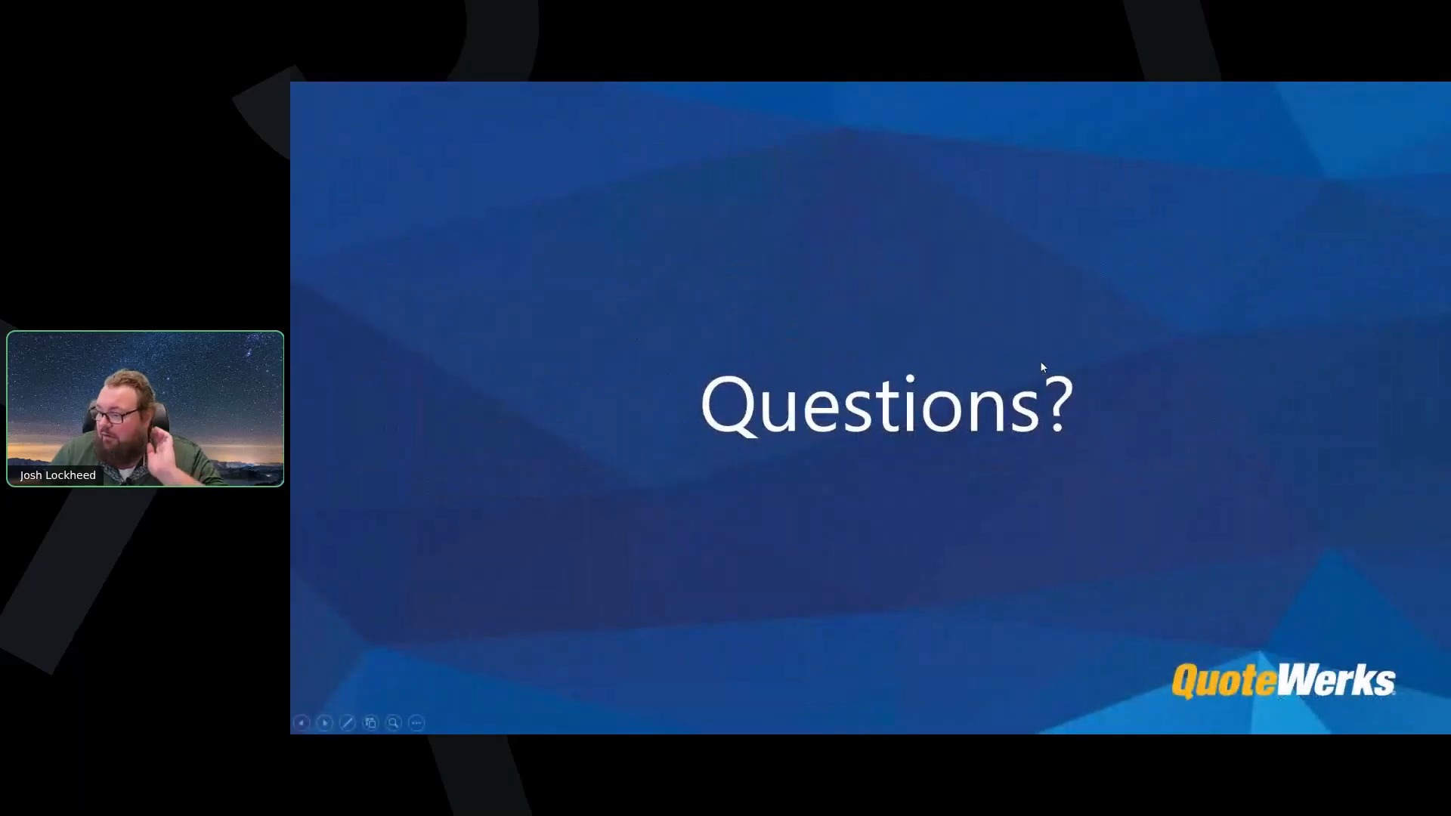